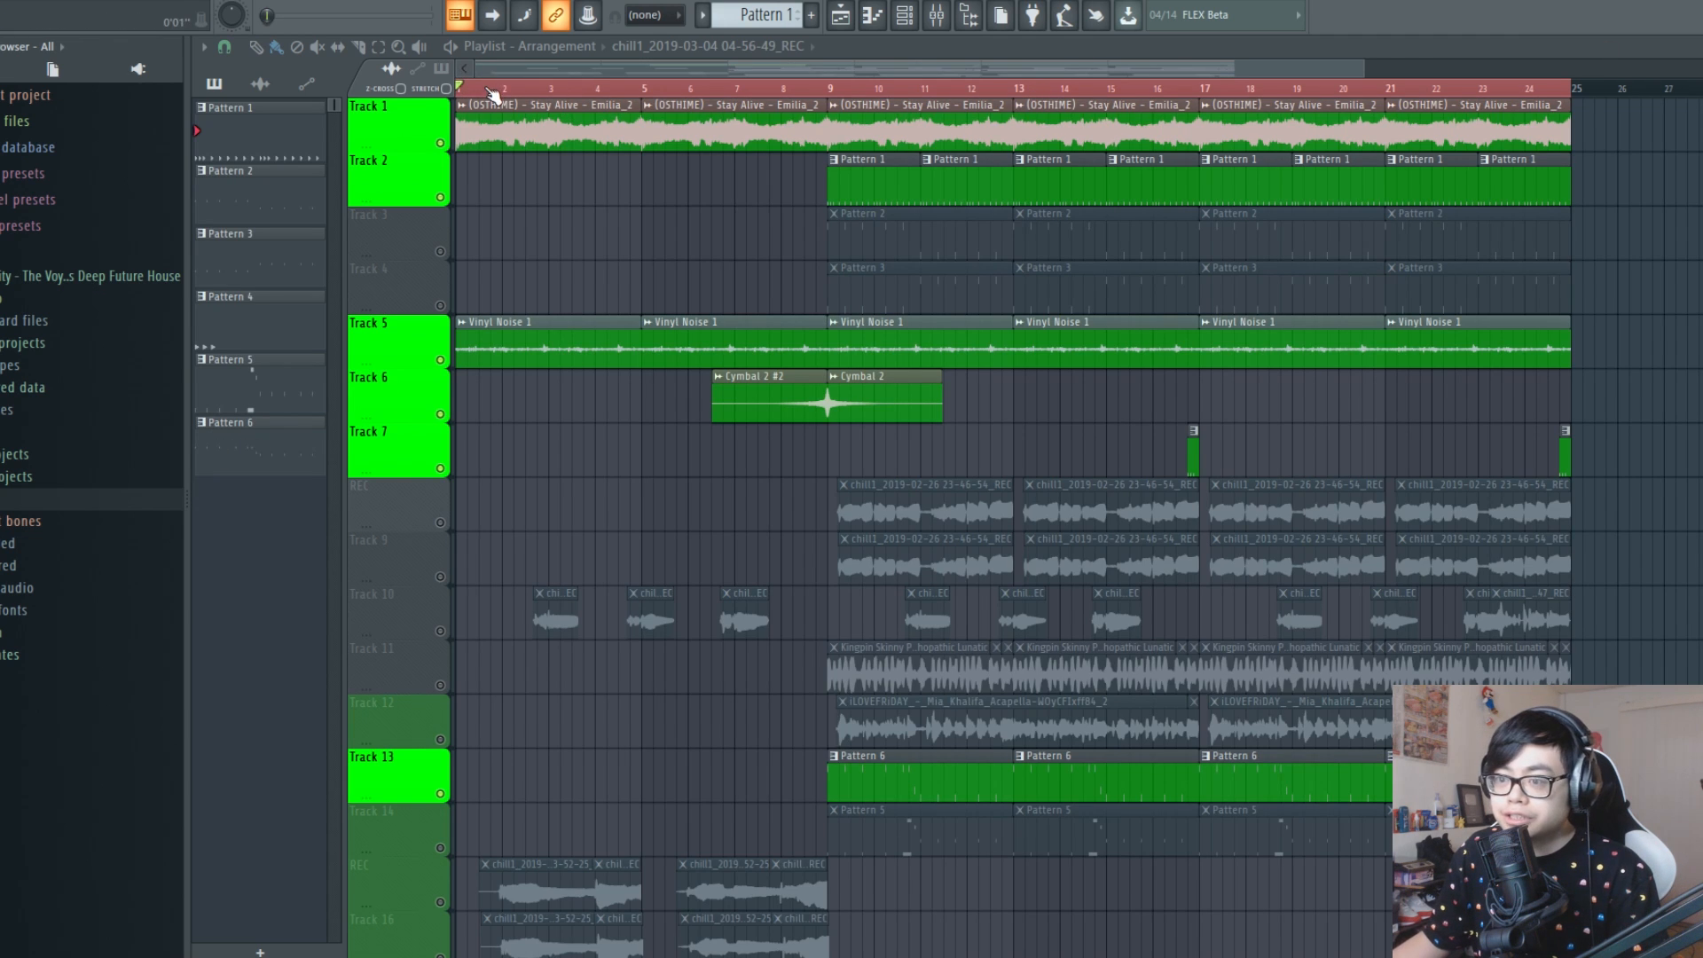
Play the arrangement from the start of the playlist
key("space")
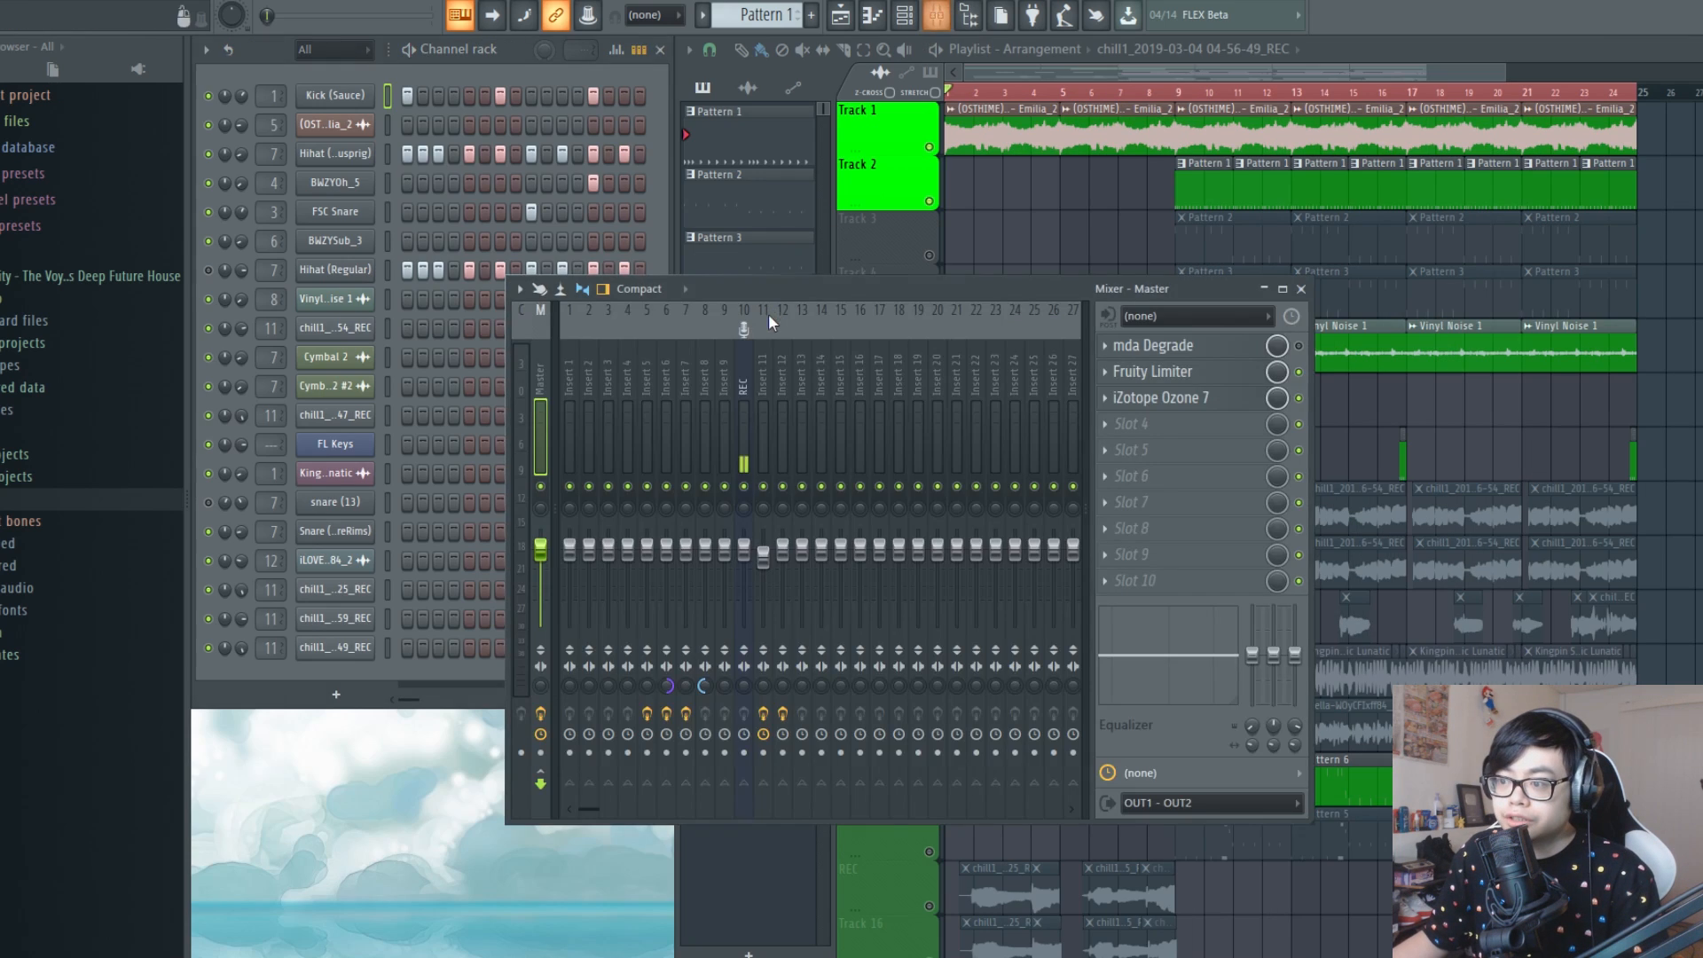
Load Edison in the first effect slot of mixer Insert 15 and open the Stay Alive sample in it
left_click(824, 344)
left_click(838, 341)
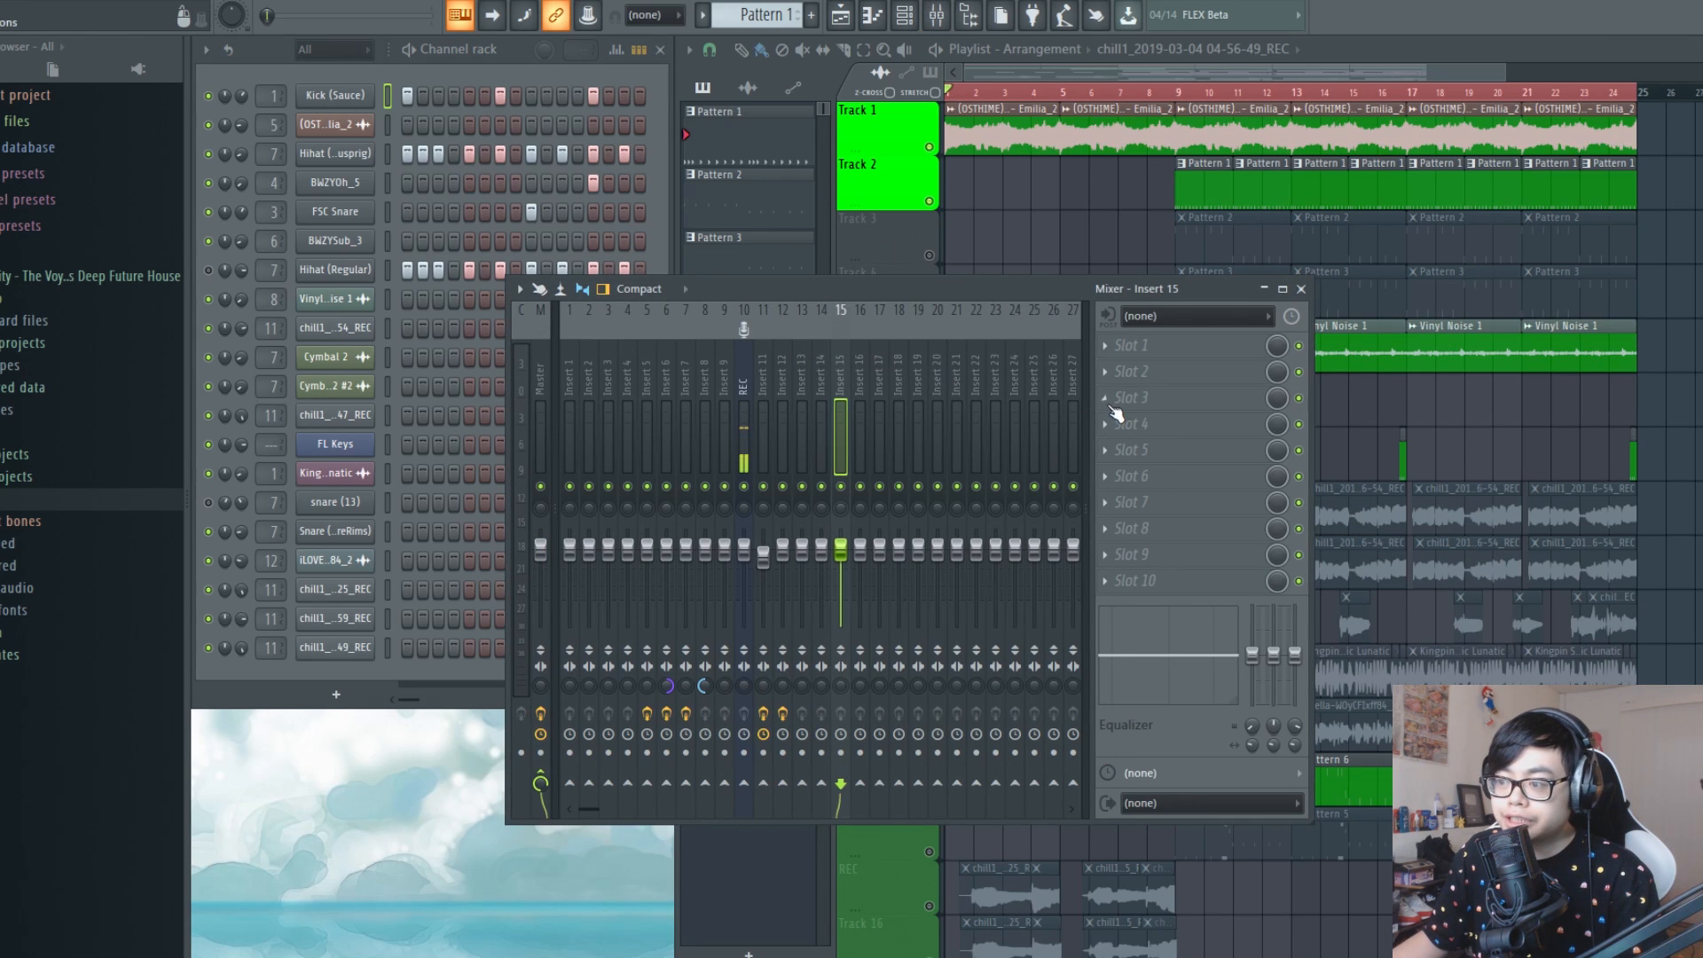
left_click(1120, 348)
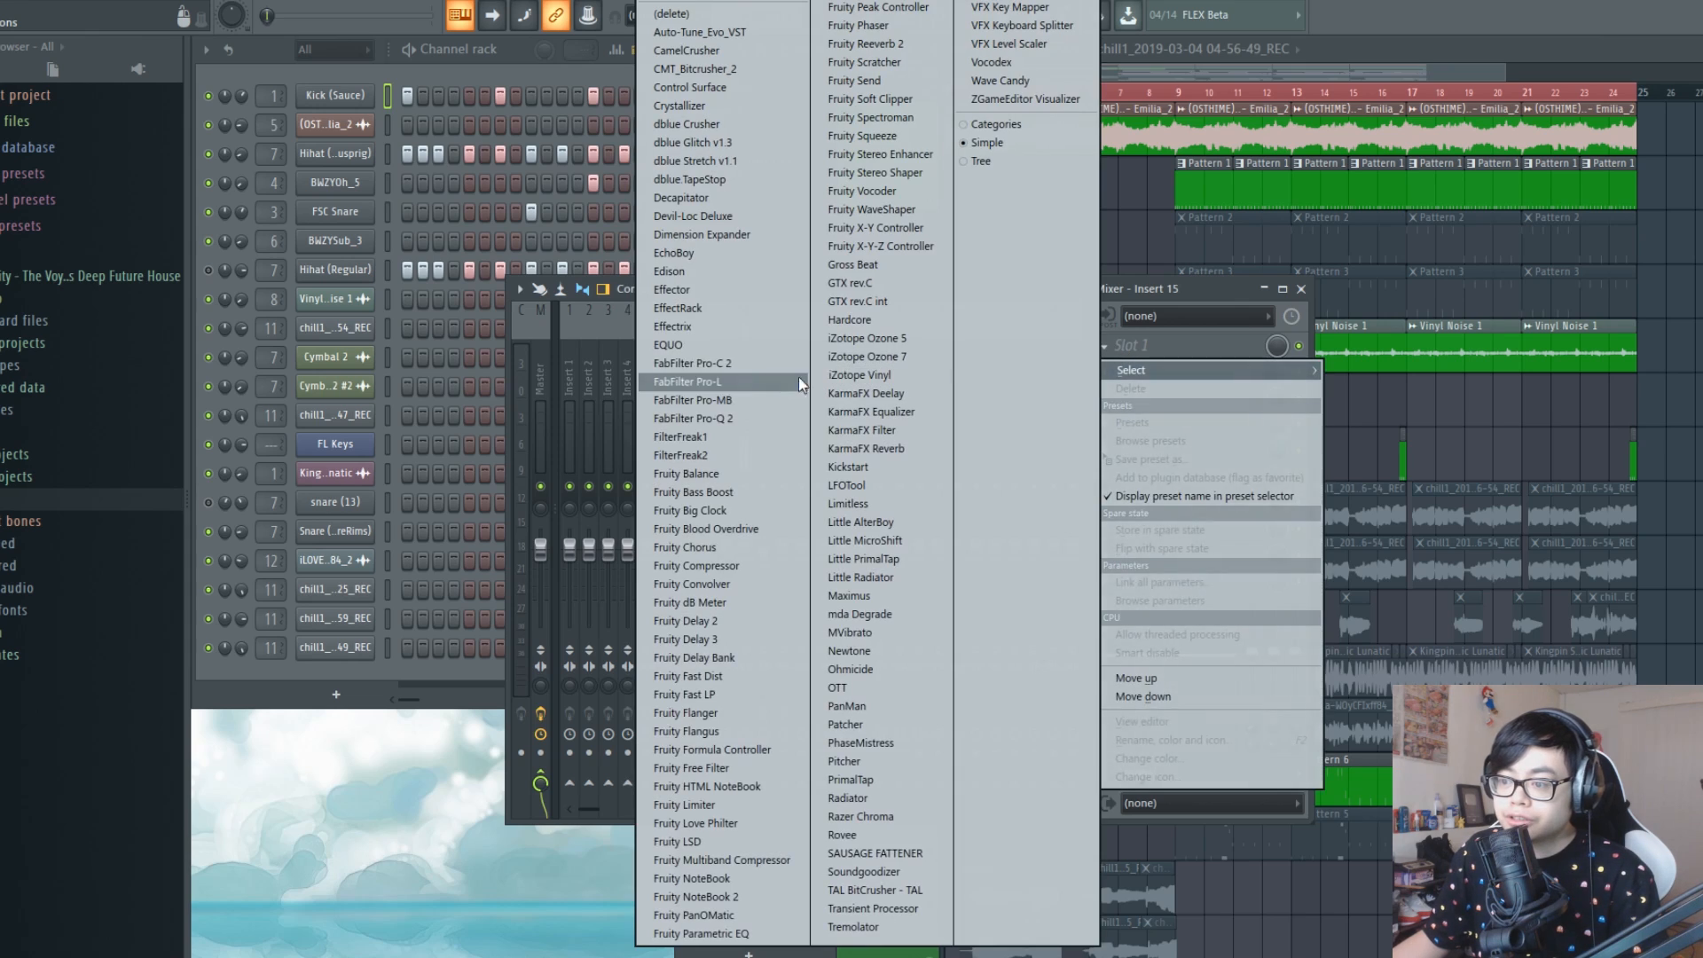
left_click(733, 278)
left_click_drag(555, 136, 799, 189)
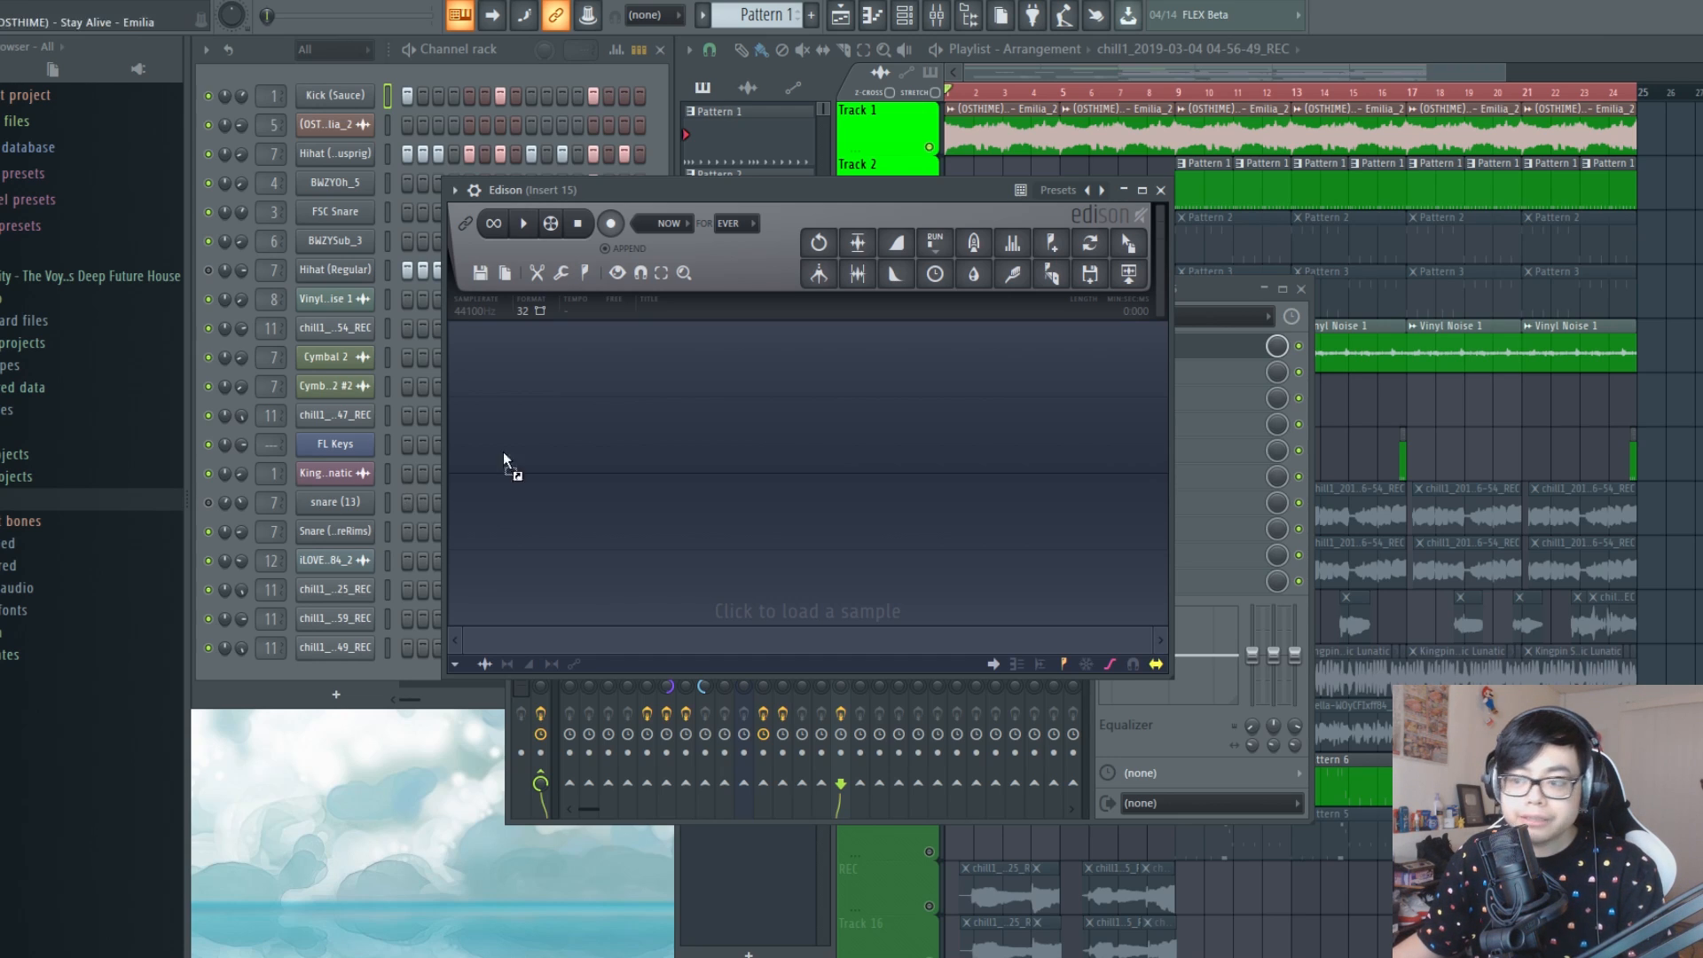
left_click_drag(686, 433, 685, 429)
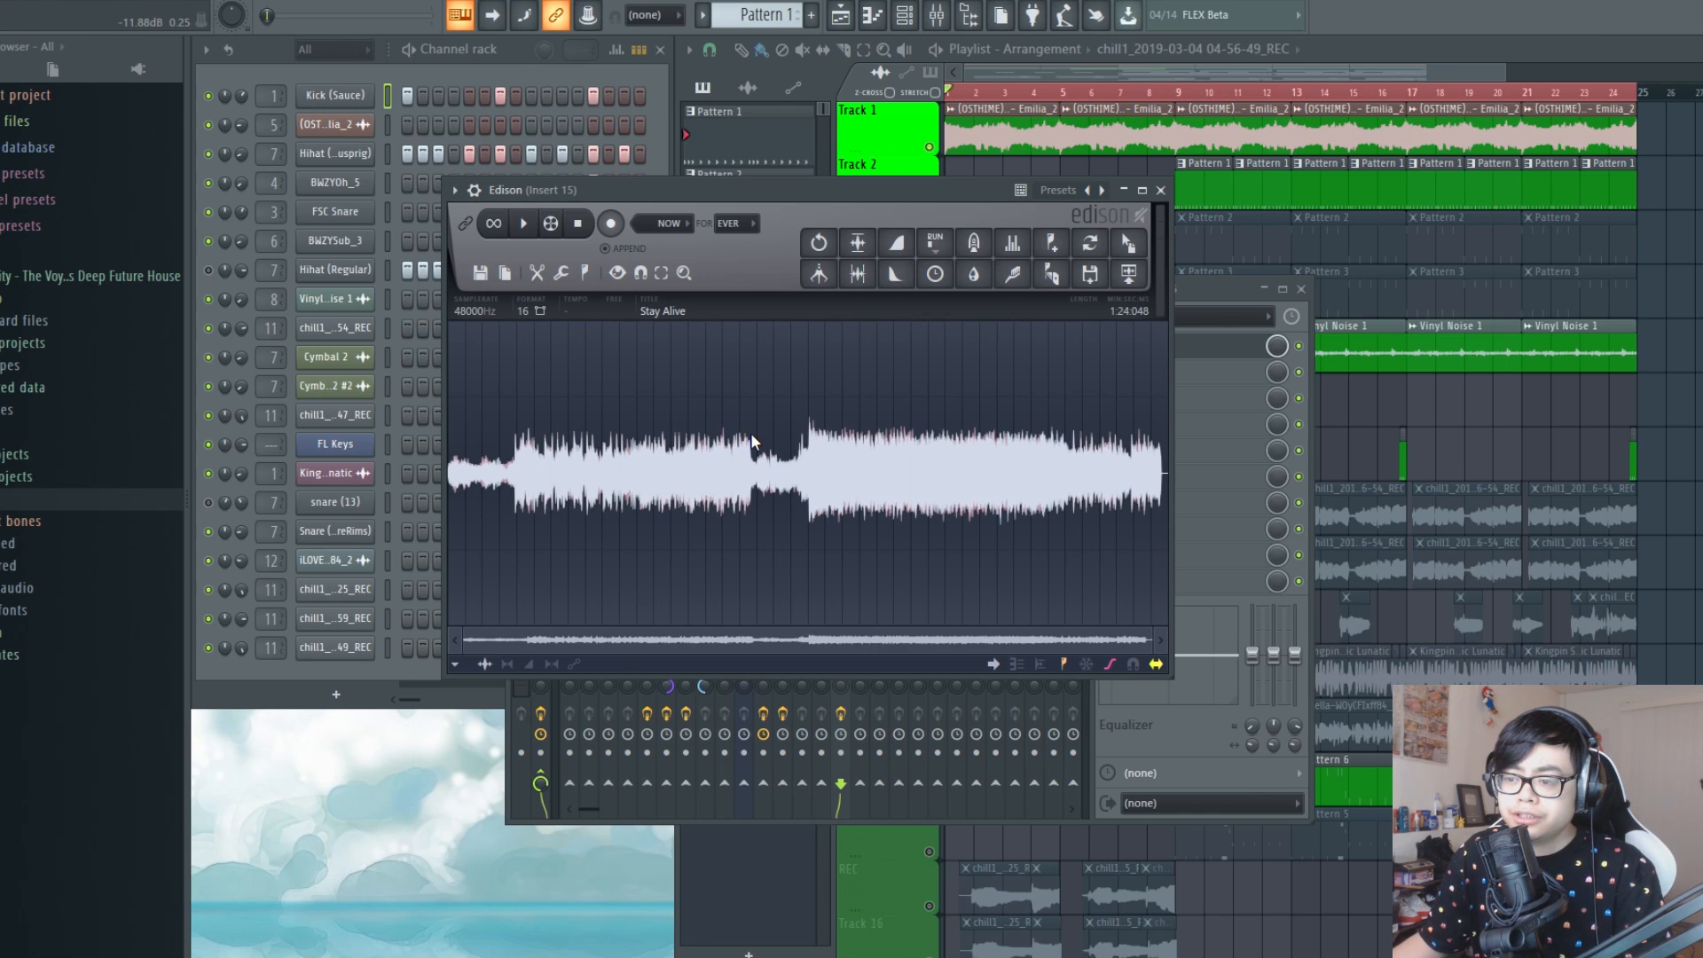
left_click_drag(852, 194, 918, 217)
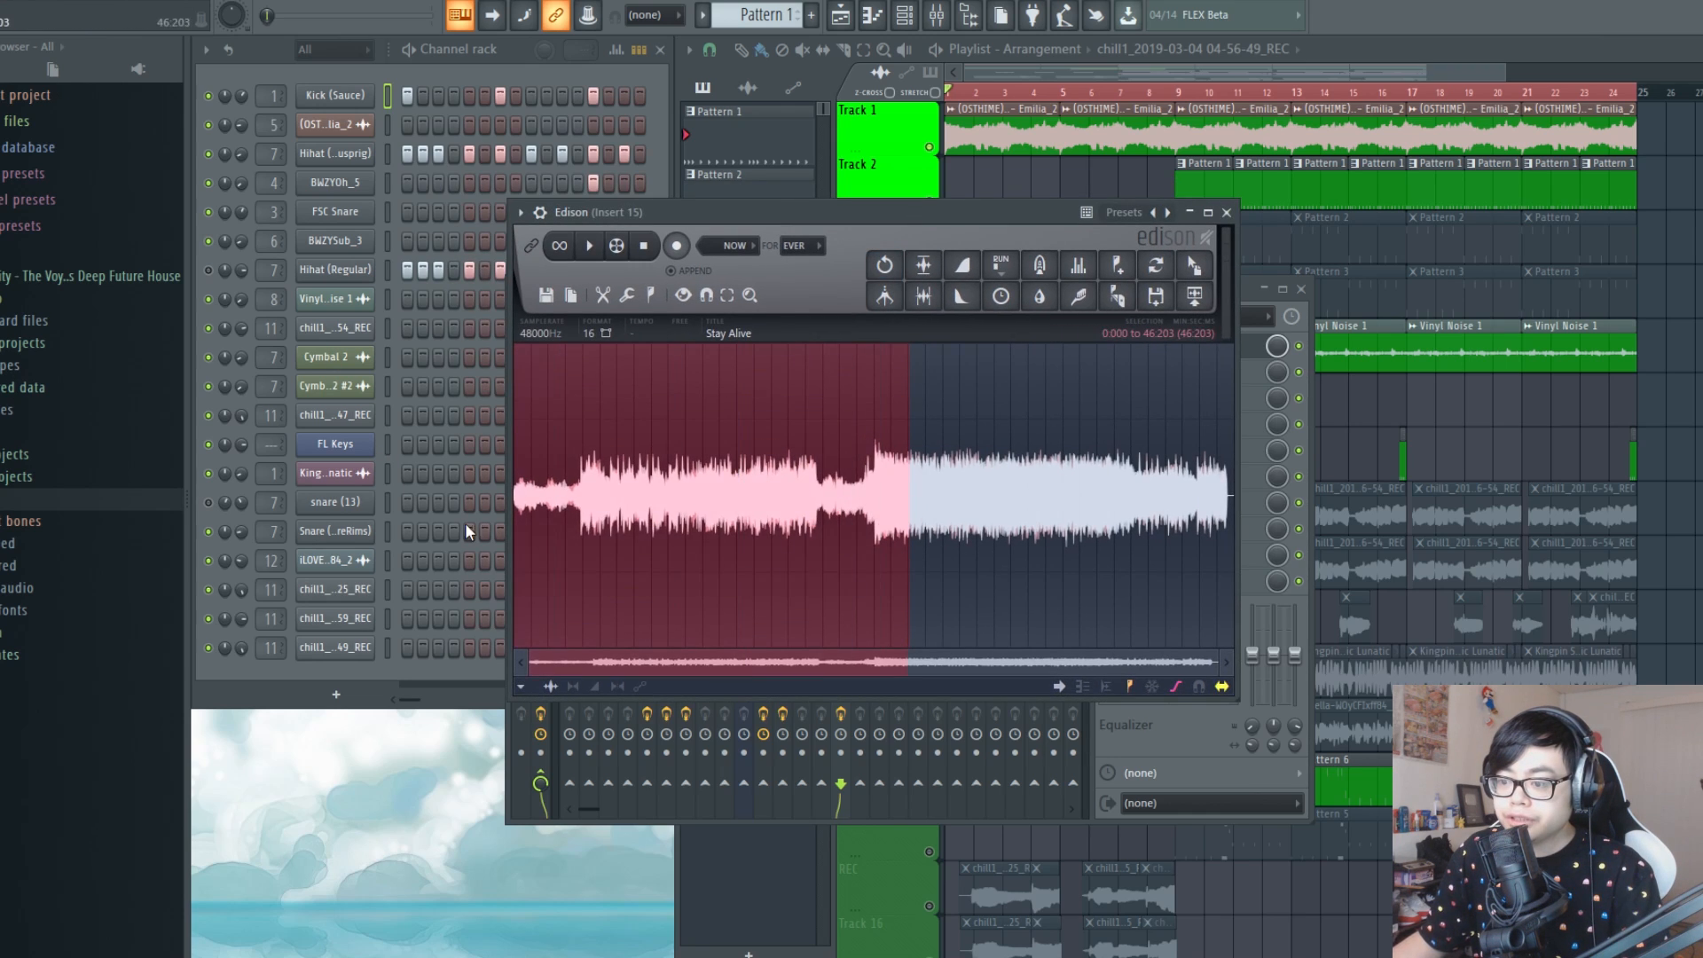
Try starting the selection in the Stay Alive waveform at about 1:383
scroll(560, 515, "up", 5)
left_click_drag(468, 533, 505, 502)
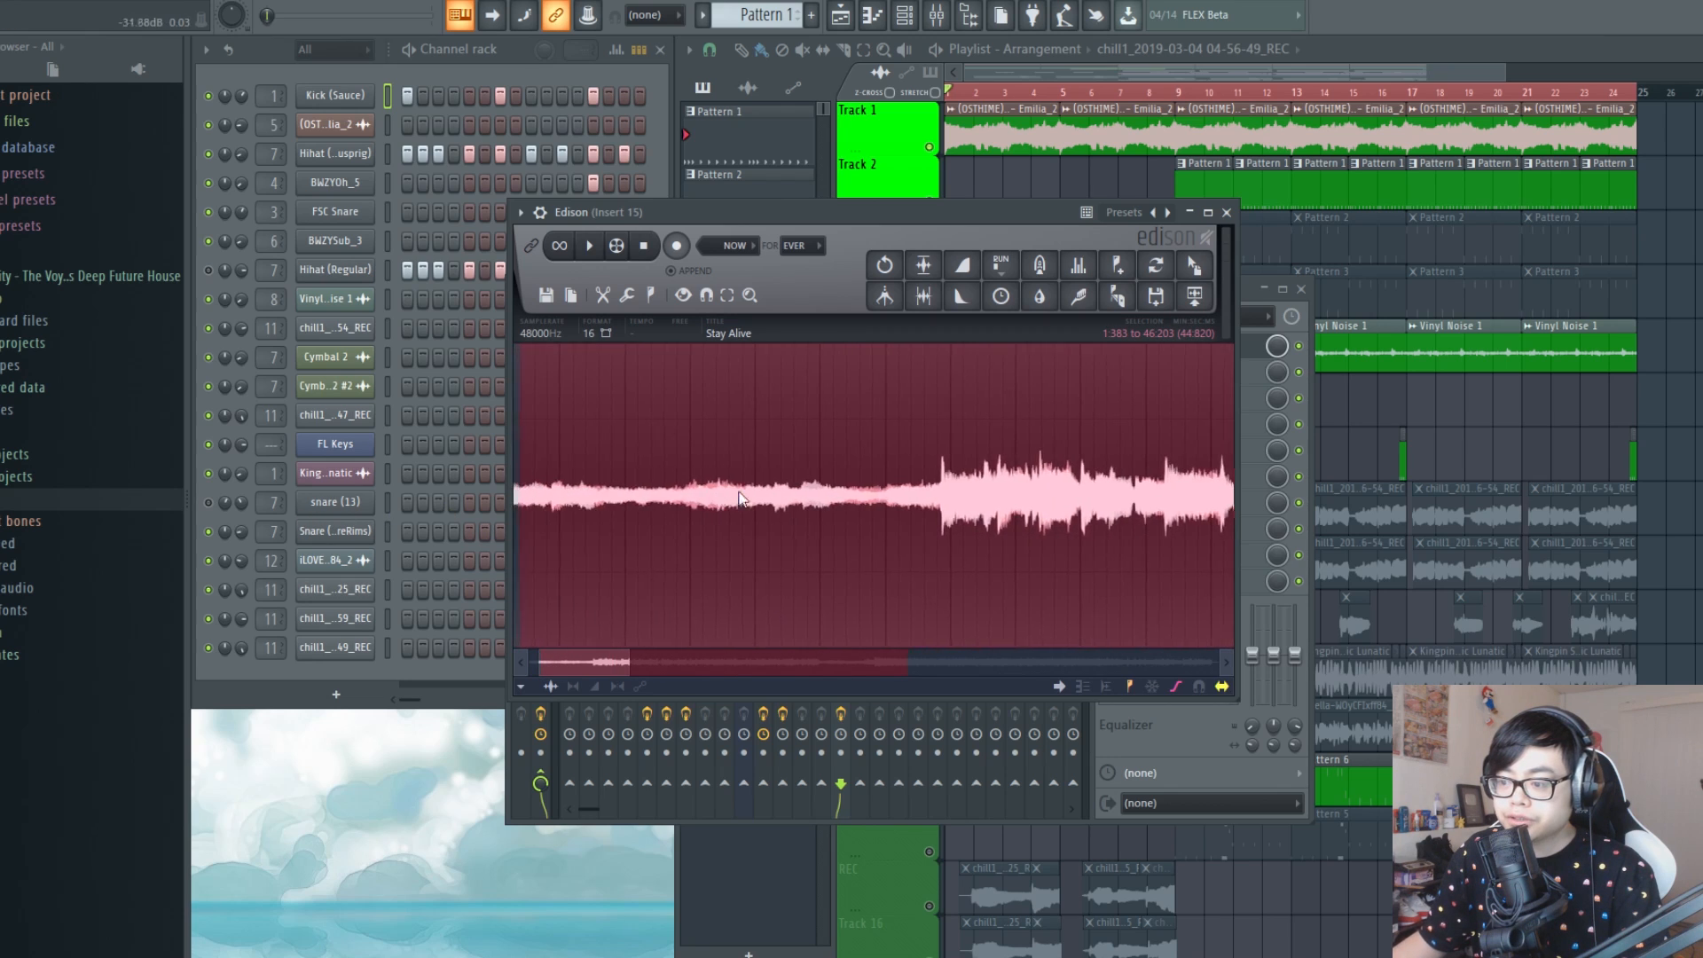
scroll(741, 499, "down", 5)
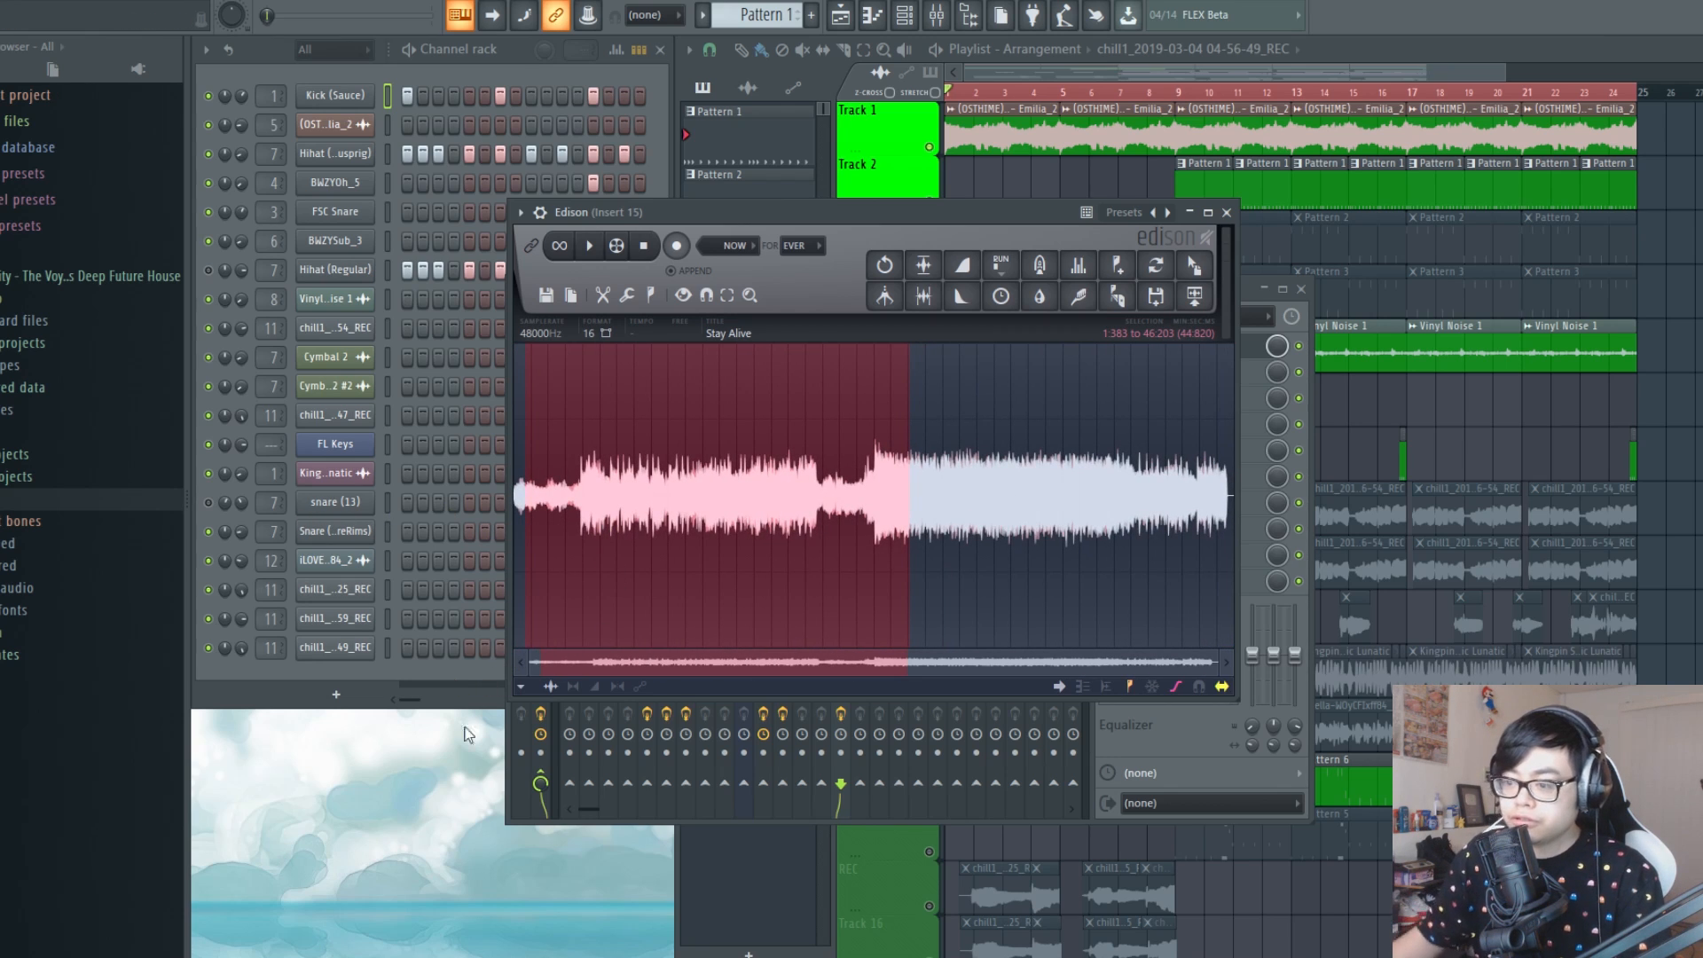
scroll(646, 490, "up", 3)
scroll(667, 501, "down", 2)
scroll(603, 510, "up", 6)
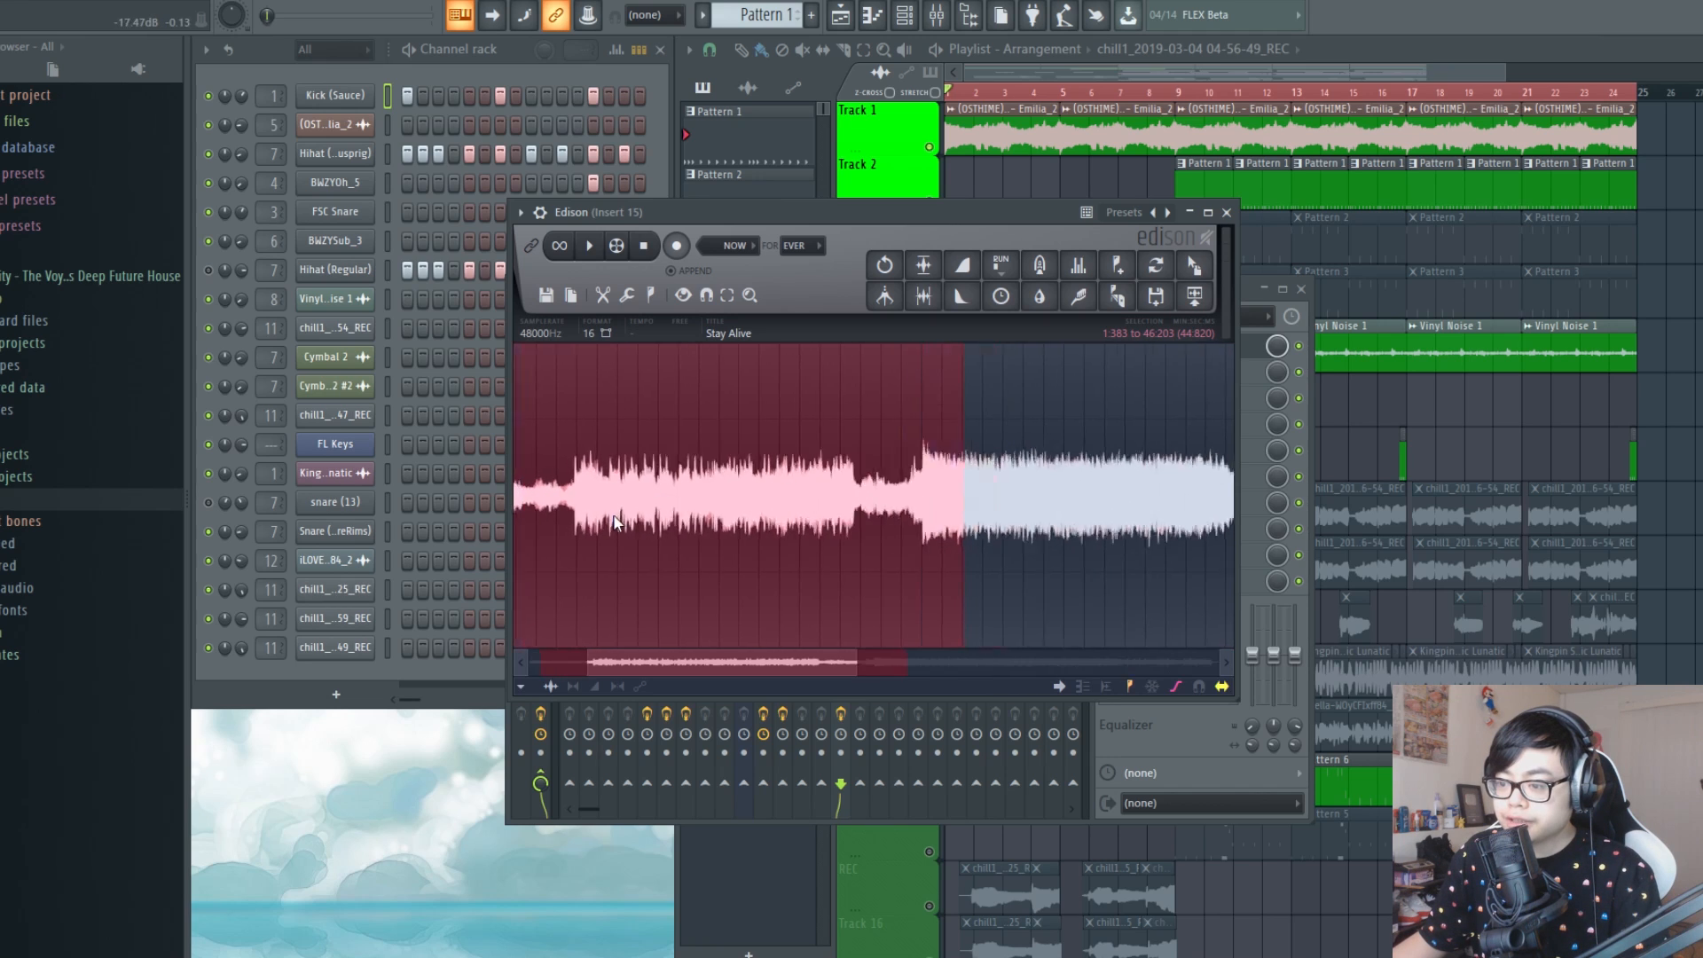
Try starting the waveform selection at about 0:046, near the sample's beginning, and audition it
left_click_drag(541, 533, 197, 572)
scroll(656, 520, "up", 2)
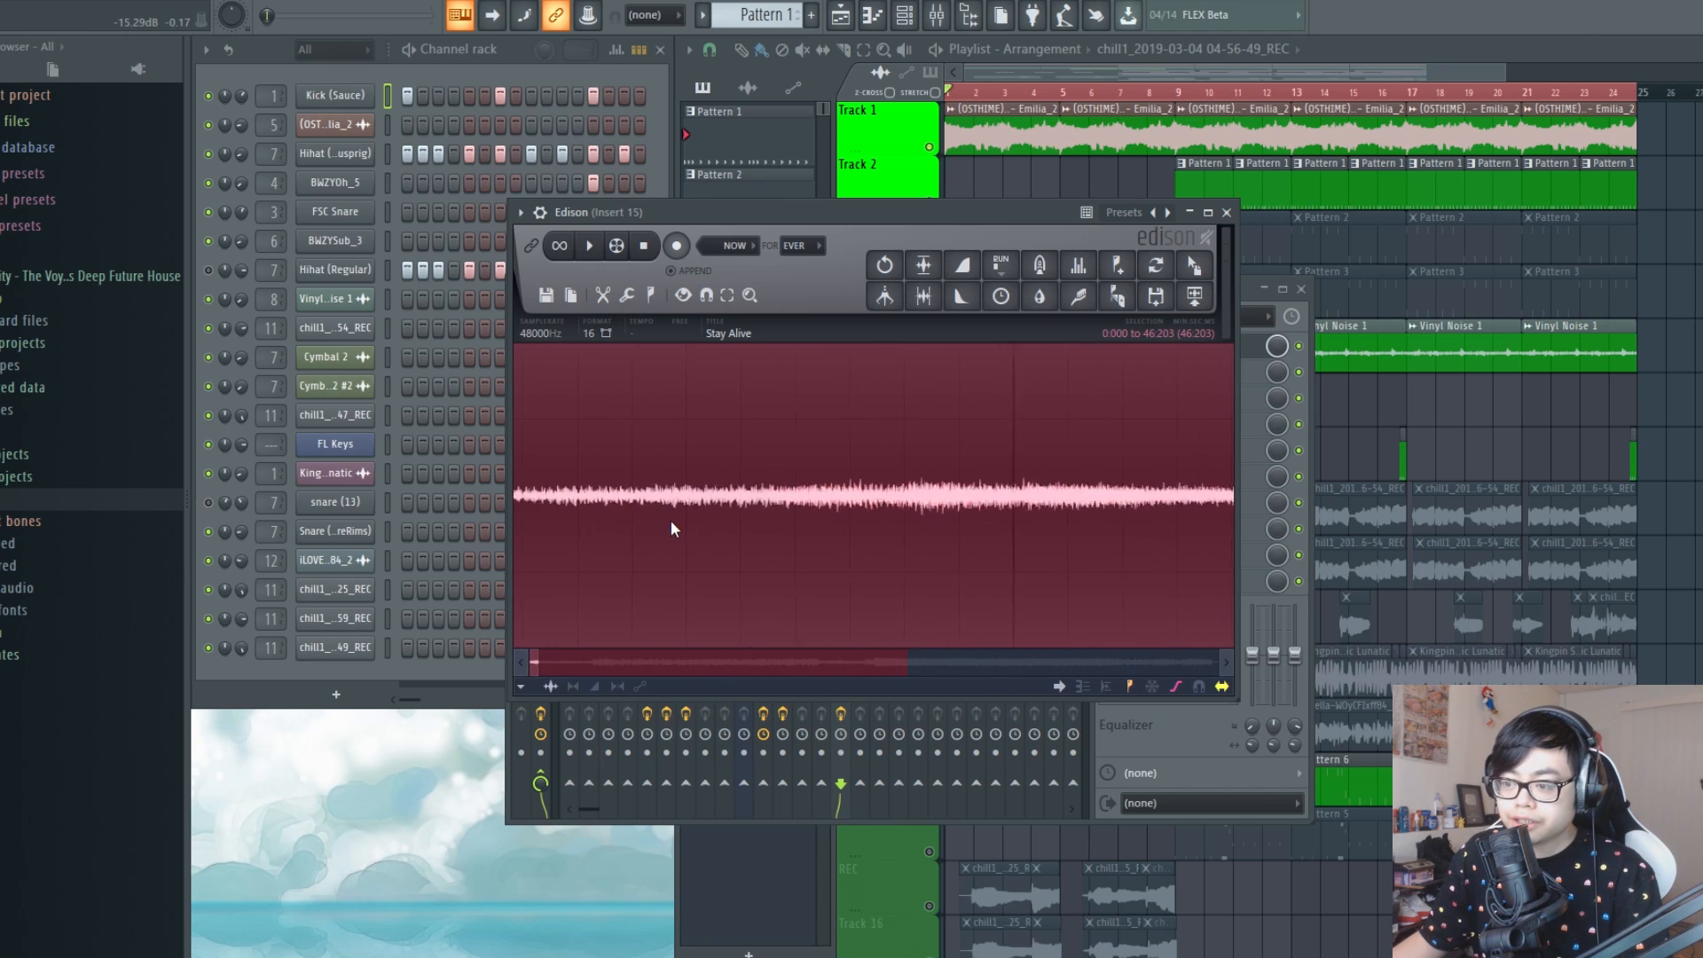
scroll(527, 504, "up", 5)
left_click_drag(527, 504, 528, 499)
key("space")
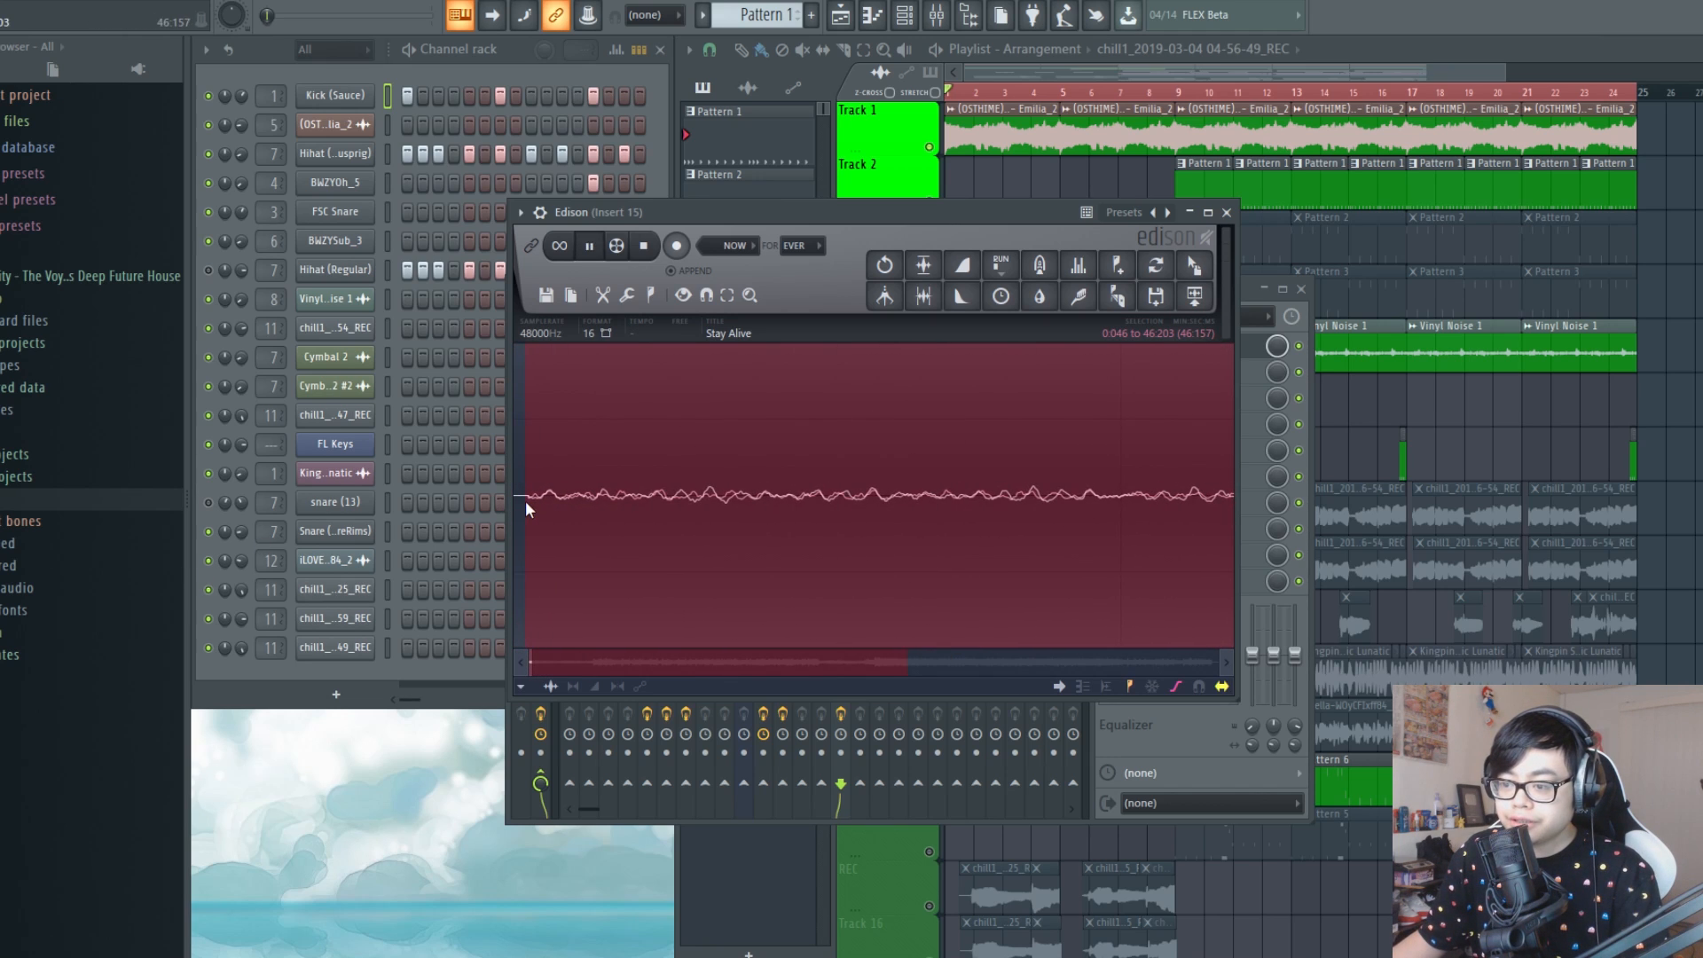
scroll(525, 500, "down", 4)
key("space")
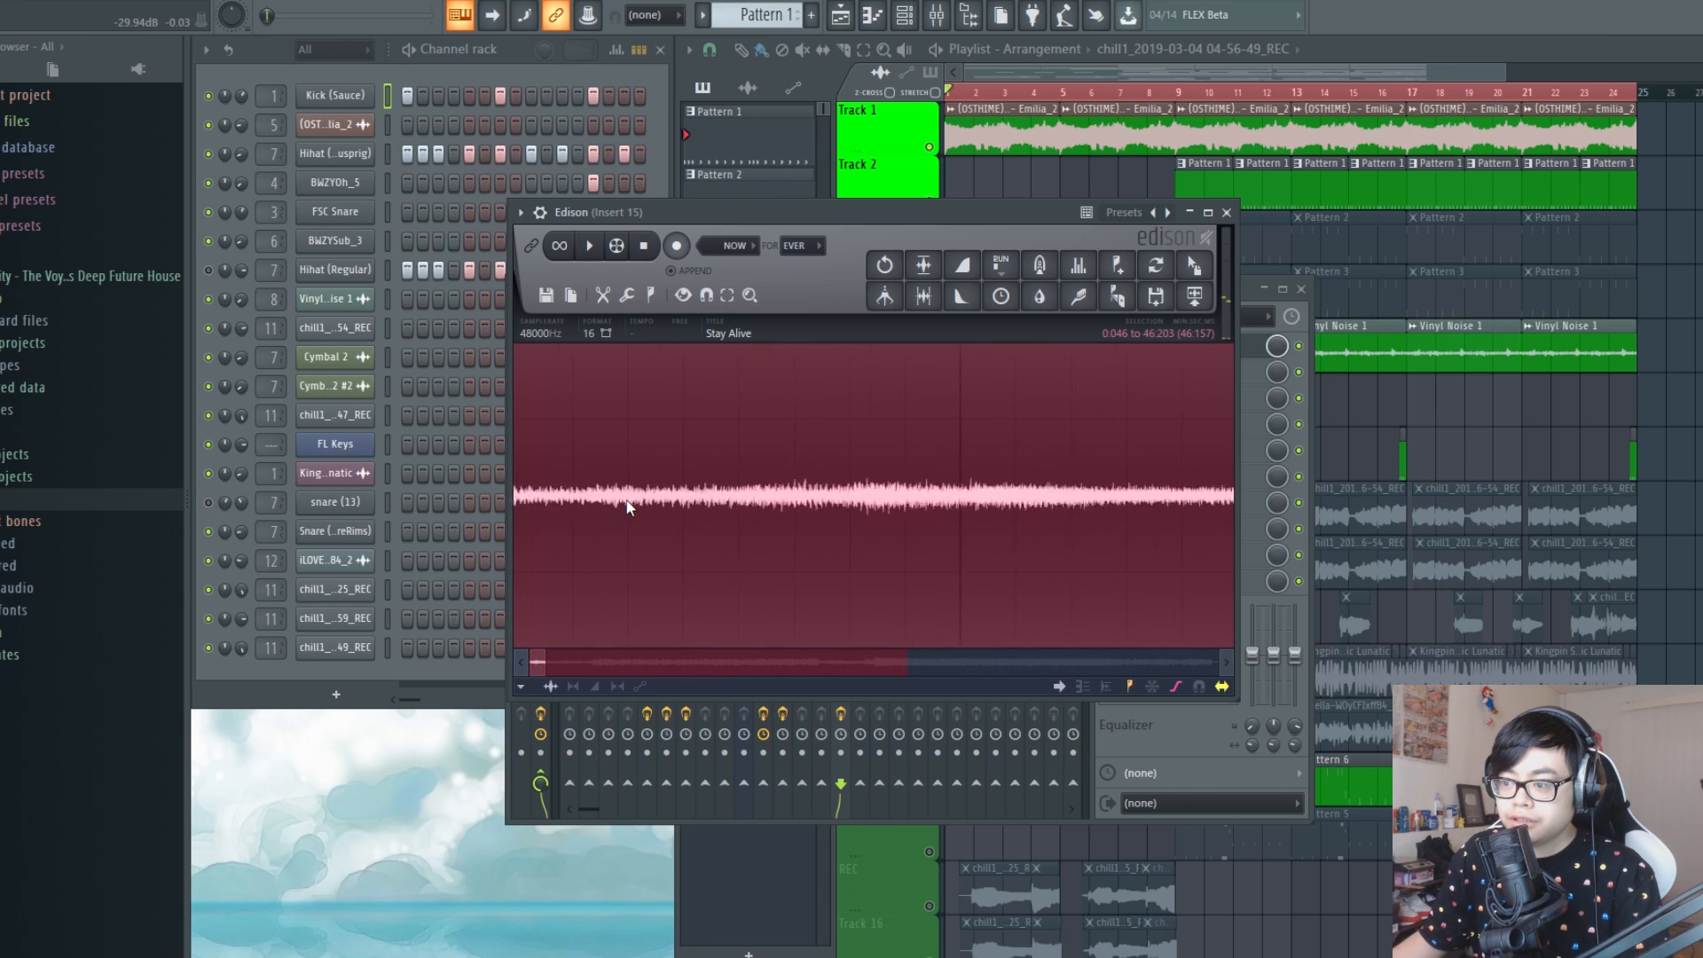
scroll(612, 507, "down", 3)
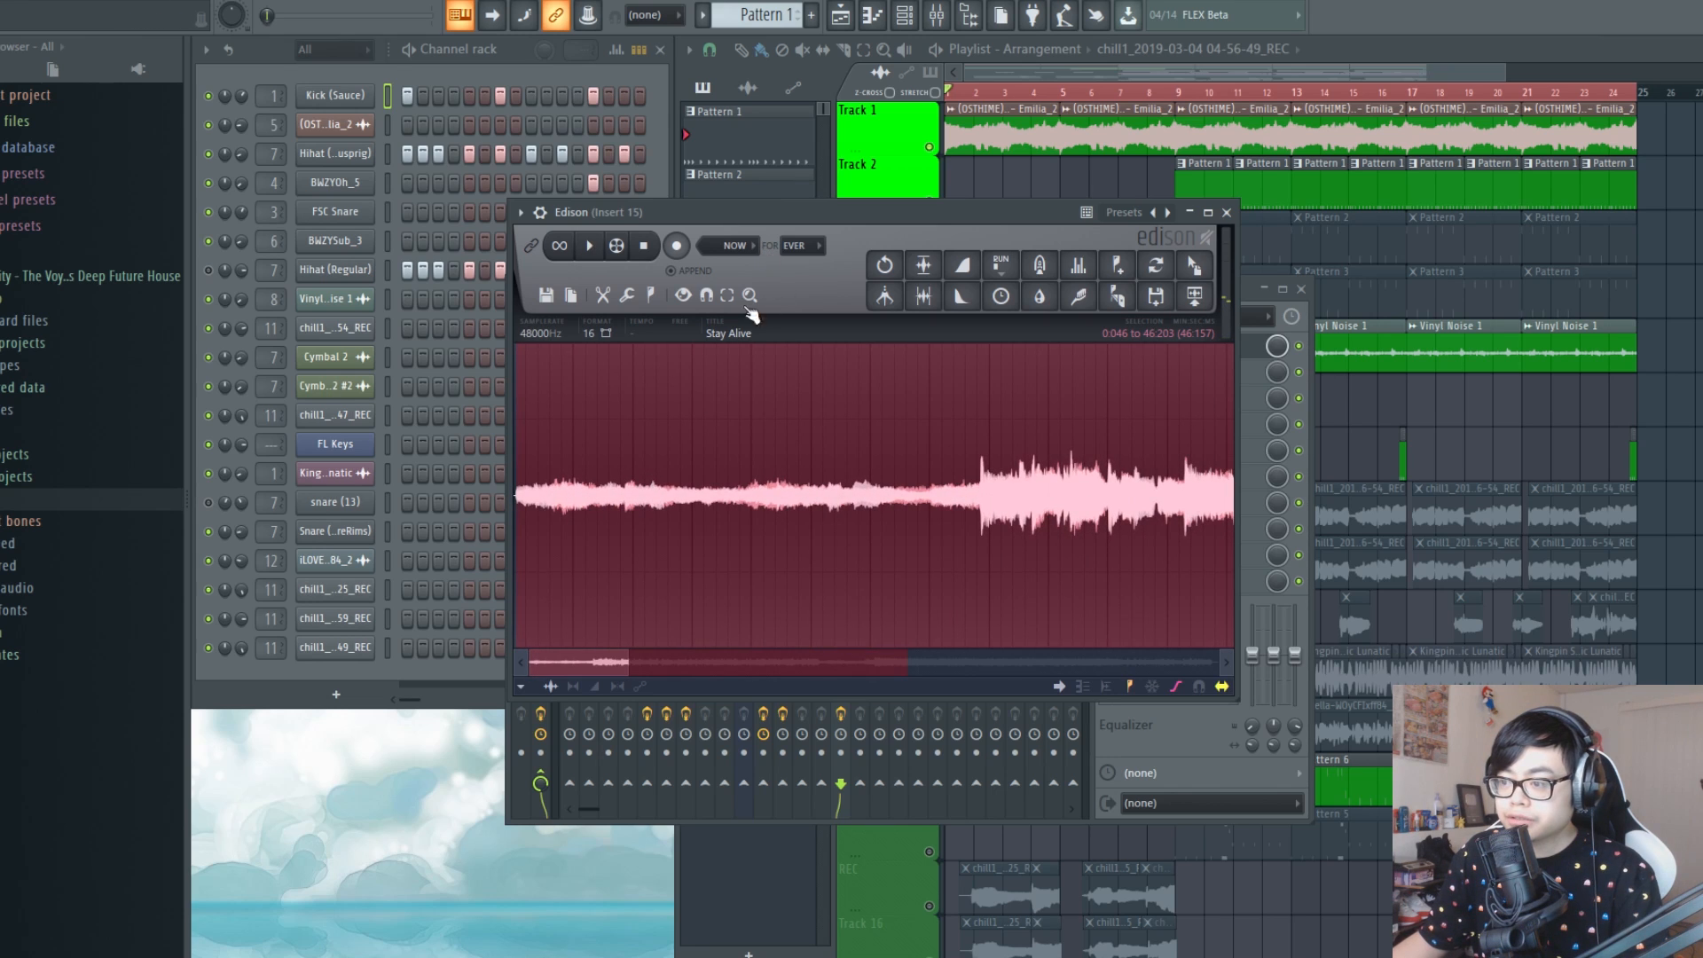
scroll(630, 502, "up", 3)
key("space")
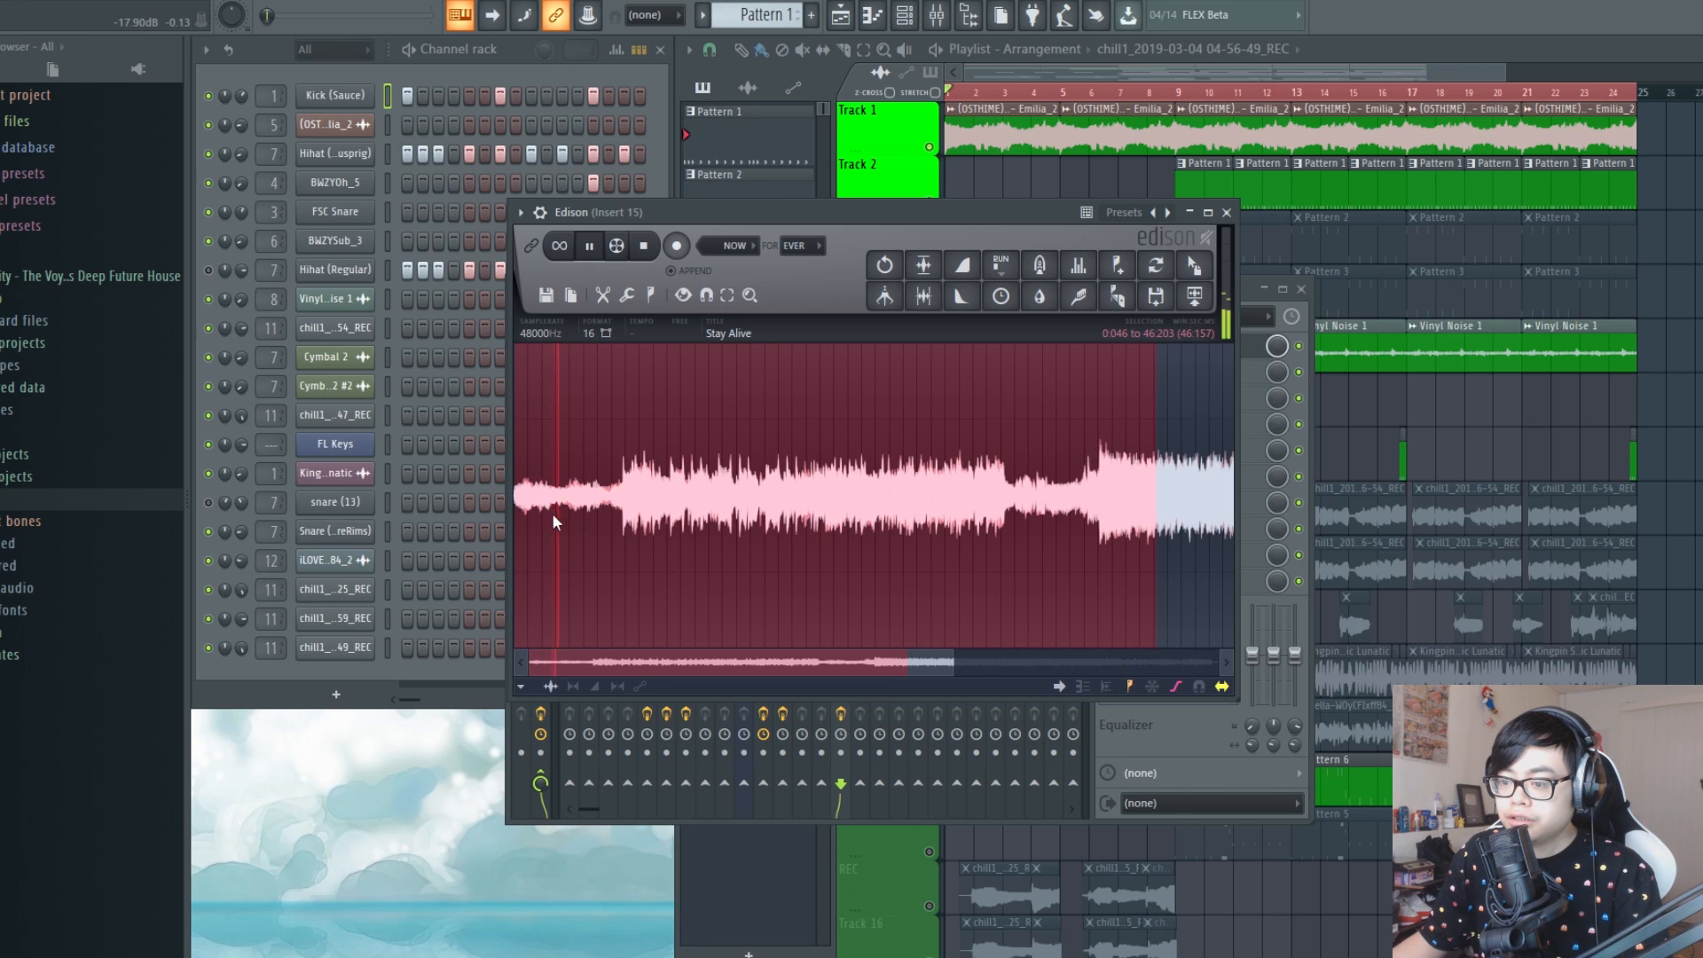
key("space")
scroll(533, 513, "up", 3)
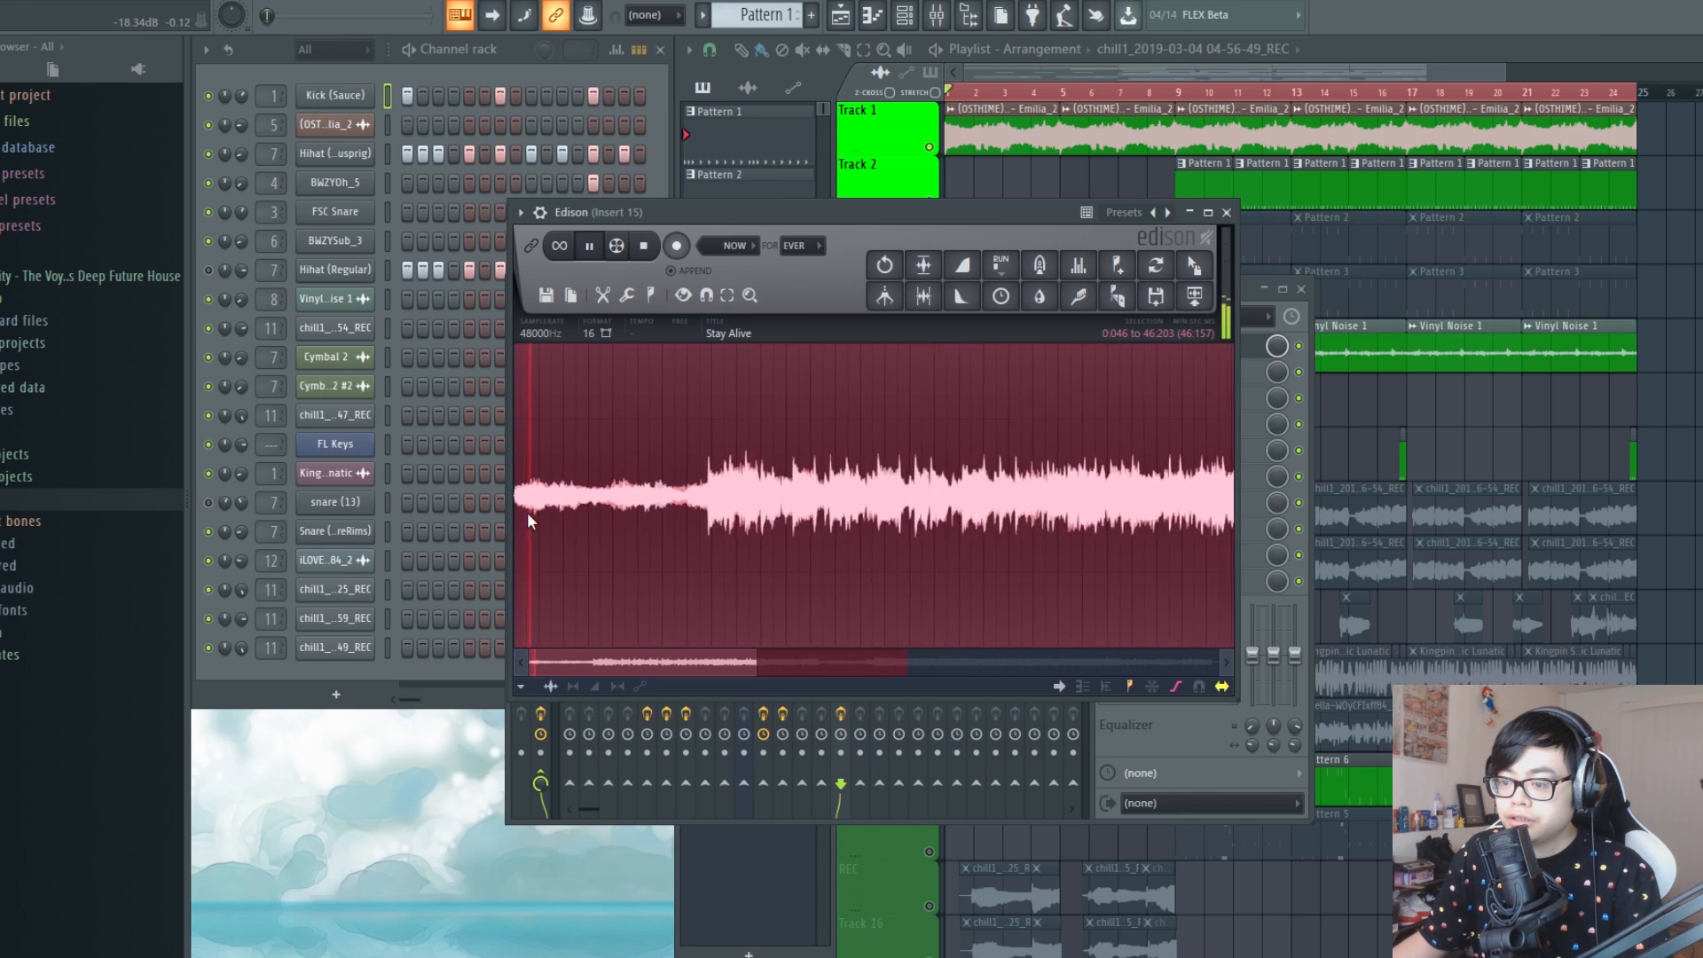
Move the start of the waveform selection to about 1:013 while auditioning the intro
right_click(580, 504)
scroll(582, 503, "up", 4)
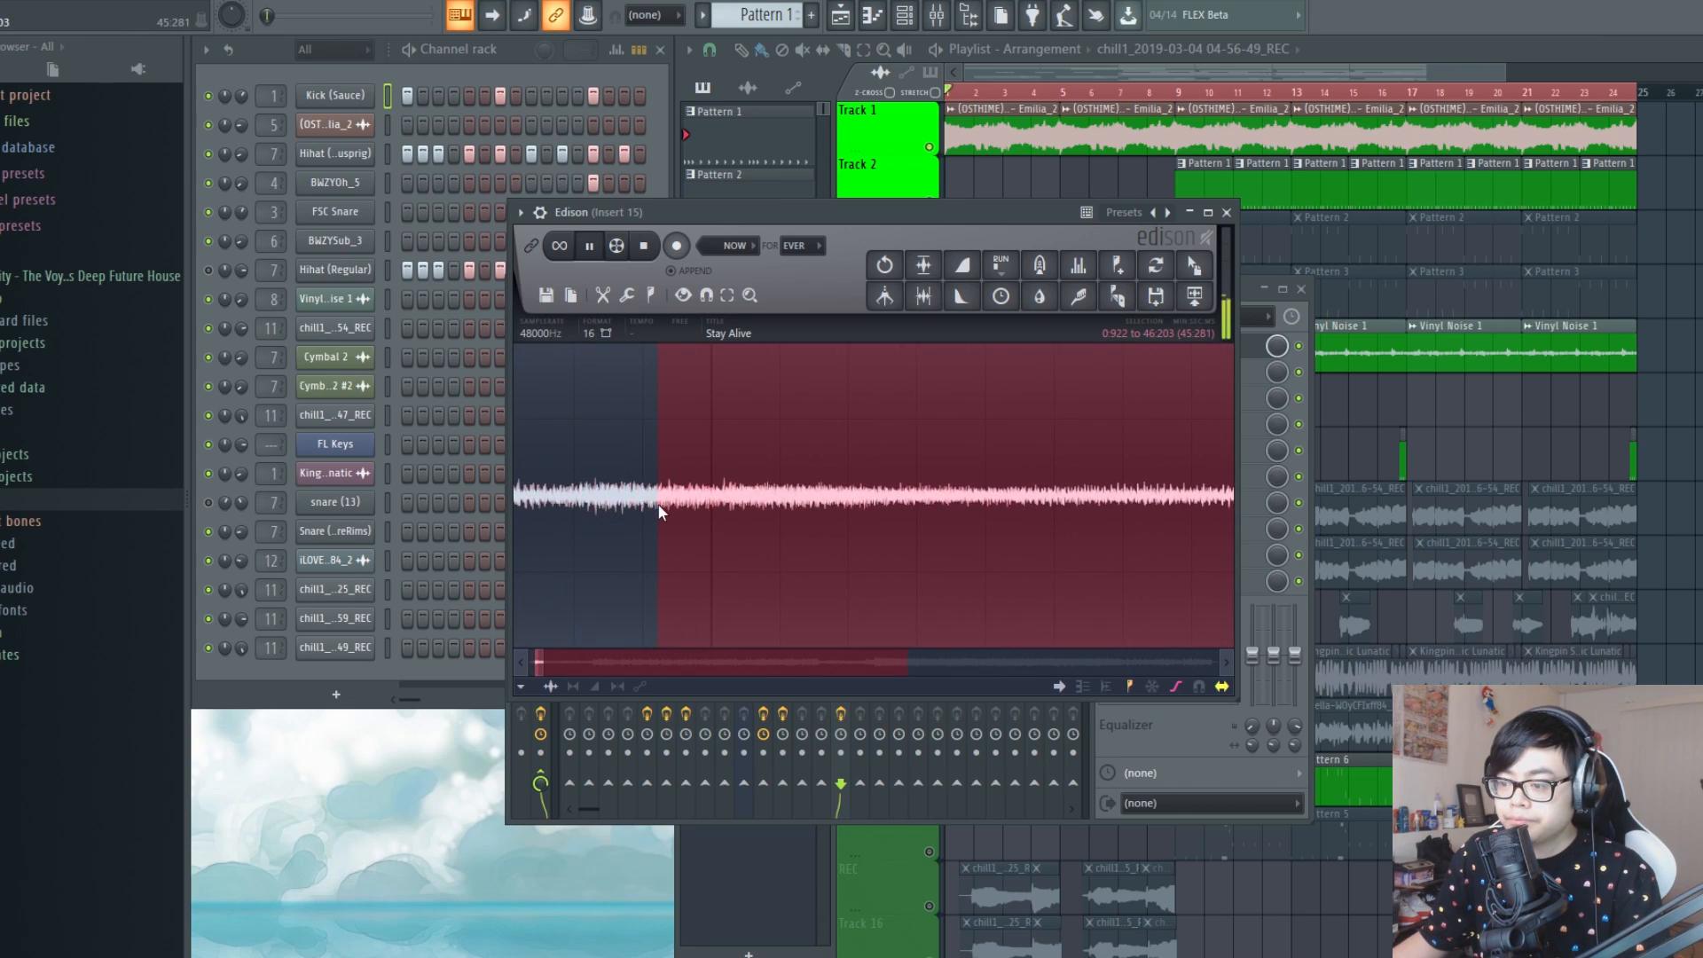
right_click(716, 518)
right_click(716, 525)
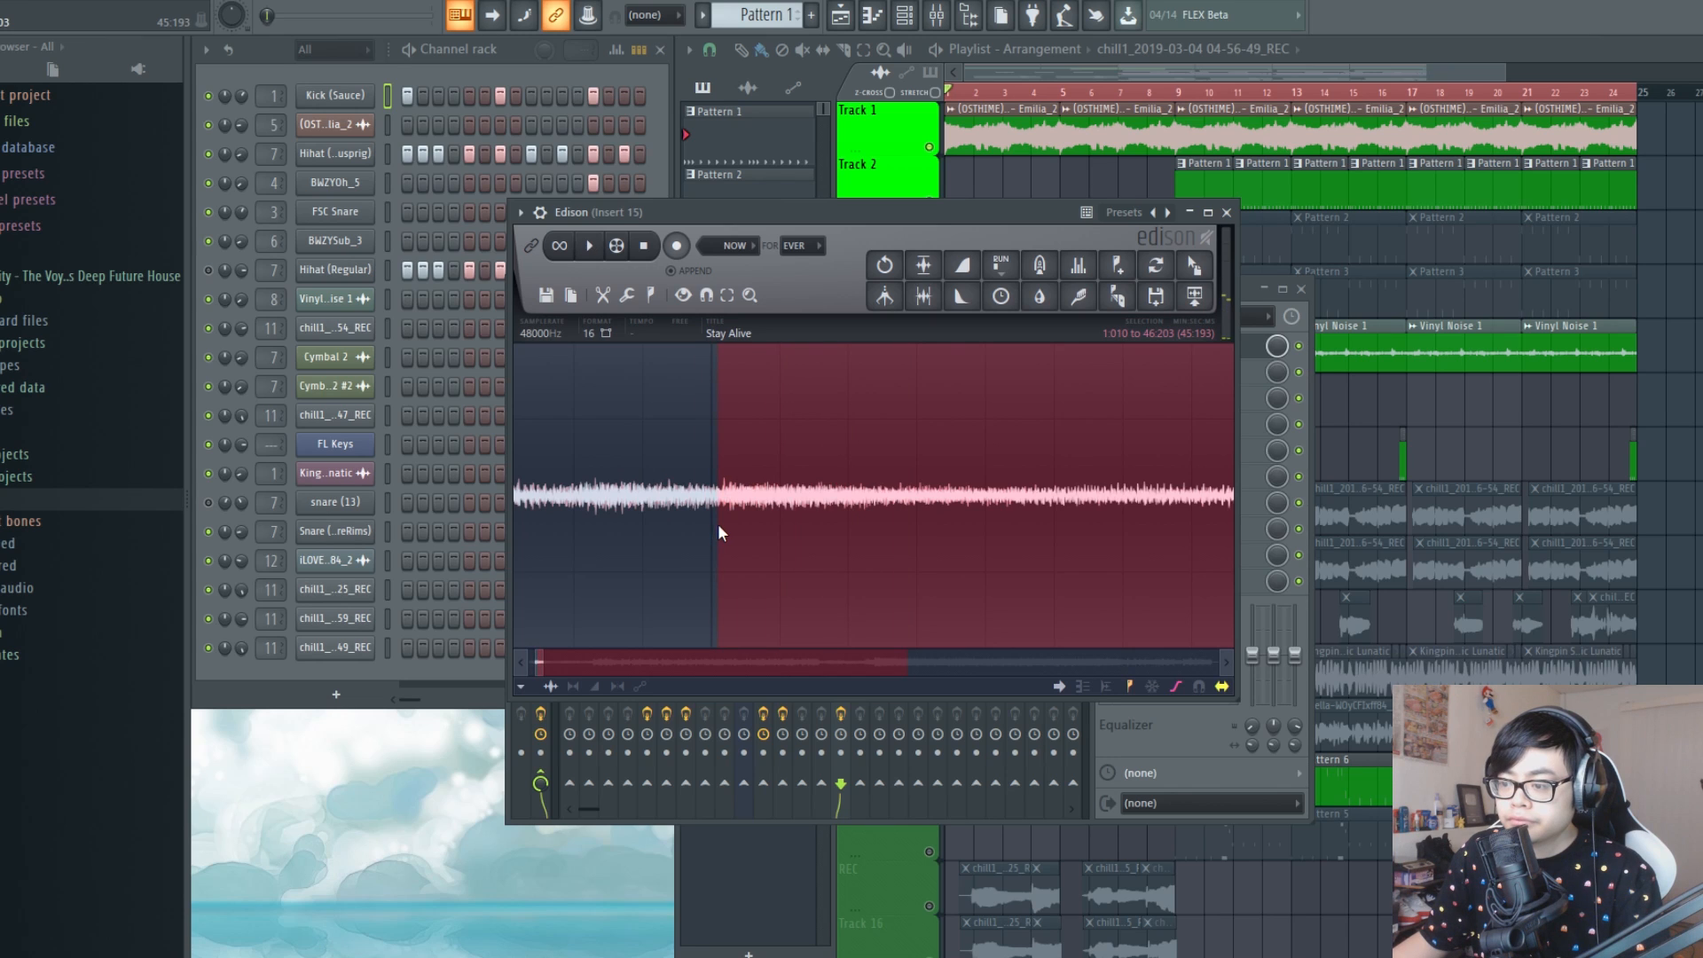
scroll(726, 525, "down", 5)
scroll(726, 524, "down", 1)
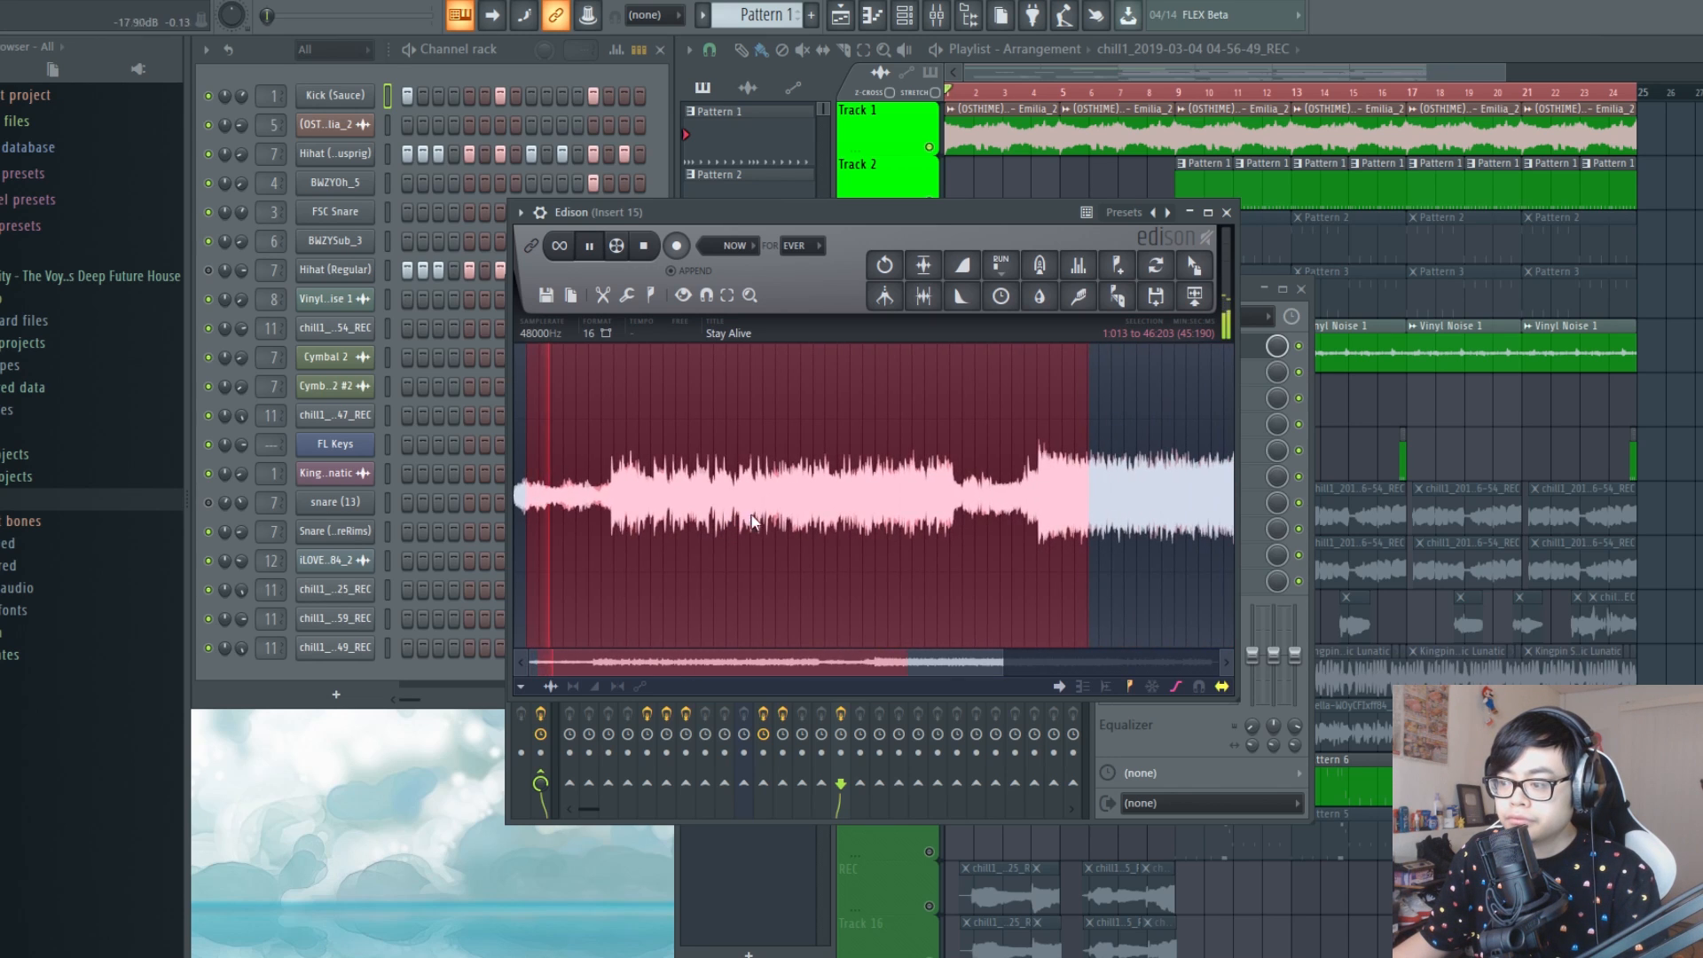
Try shortening the waveform selection to end at about 11:484 while listening to it
left_click_drag(1070, 512, 694, 534)
scroll(712, 518, "up", 3)
scroll(712, 524, "up", 2)
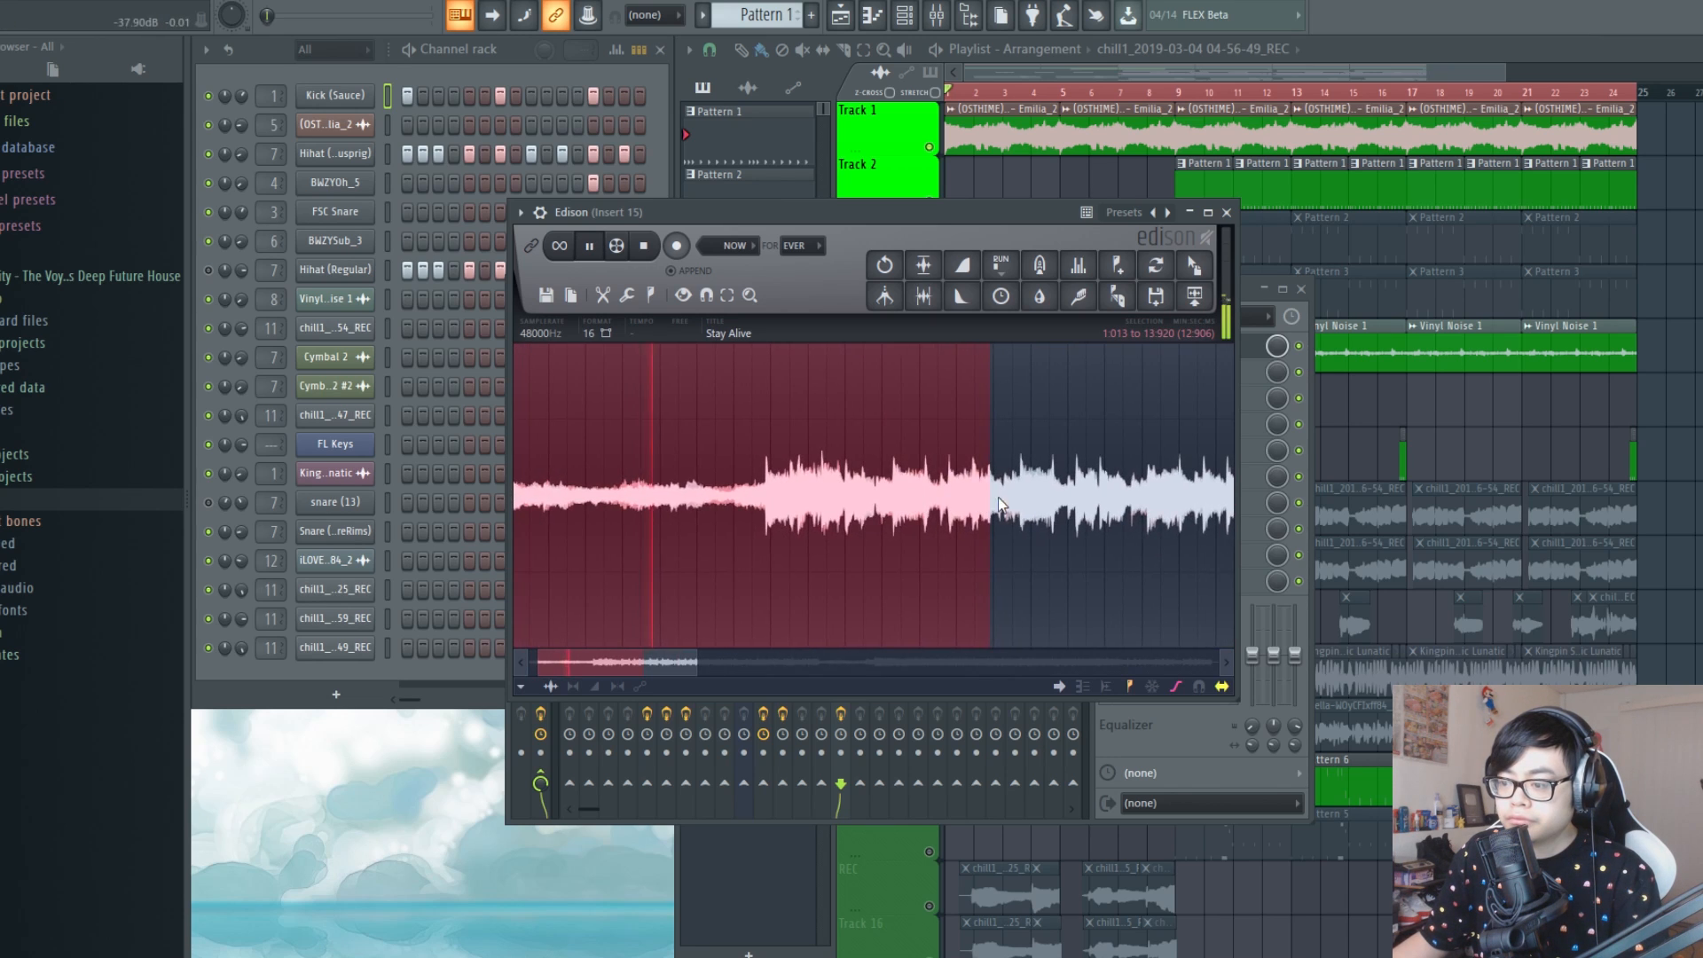
left_click_drag(994, 501, 899, 523)
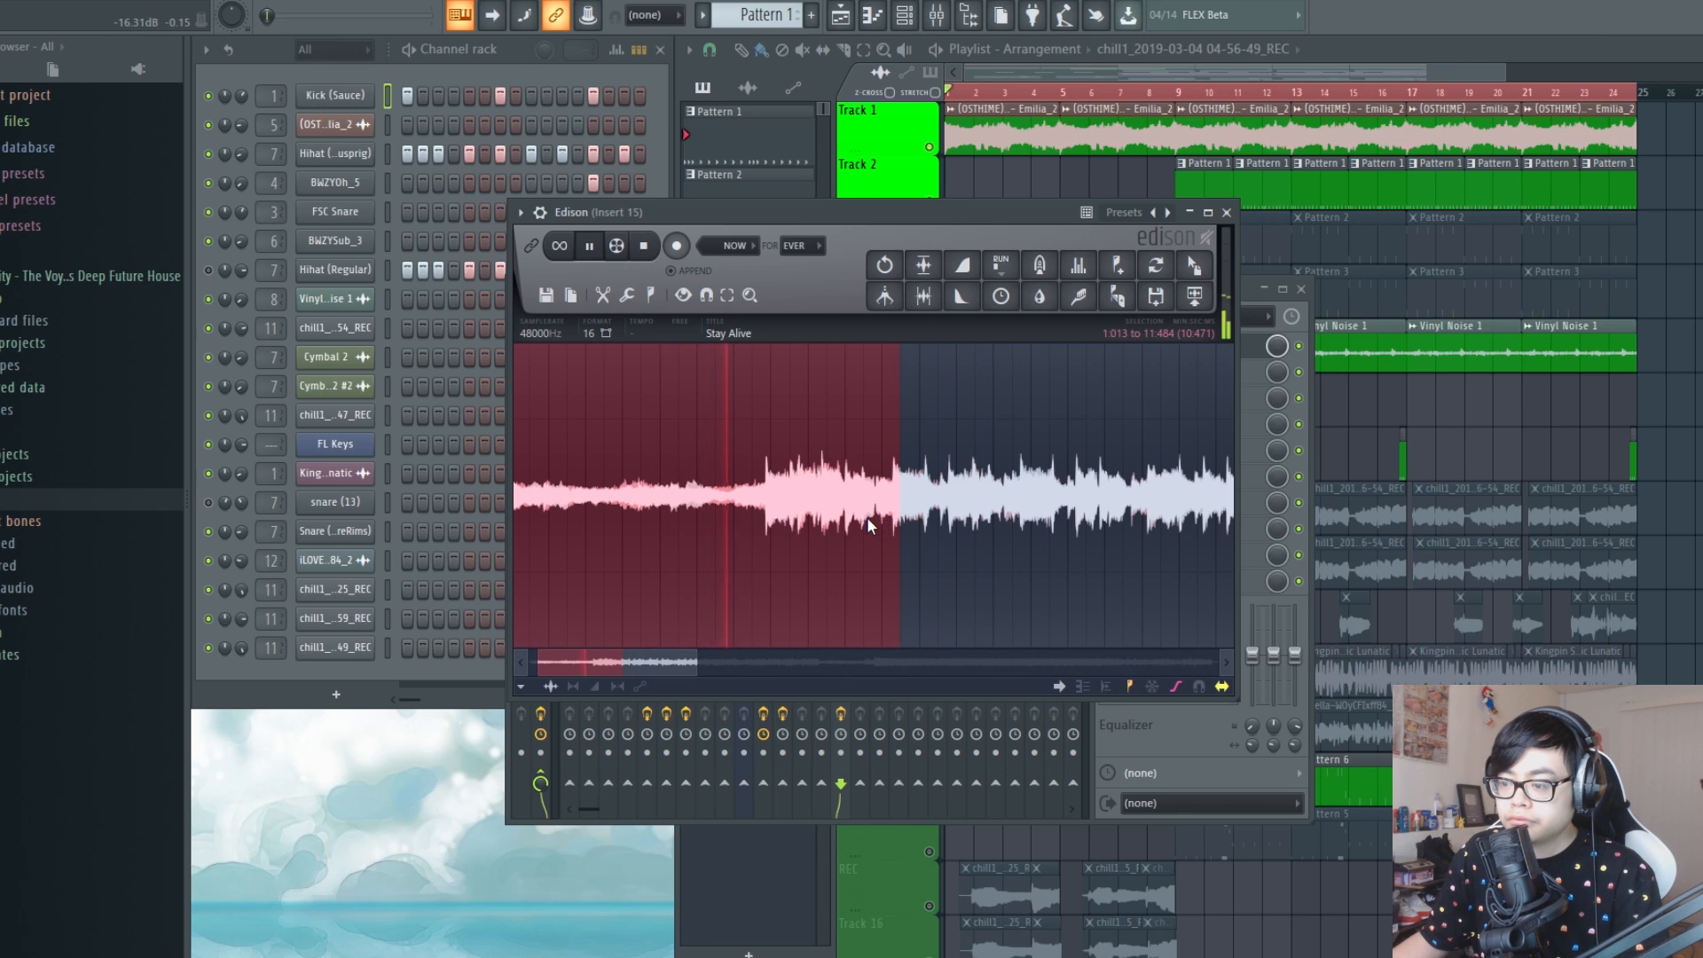
key("space")
Set the end of the waveform selection to about 7:862, just before the loud section begins
scroll(693, 470, "down", 1)
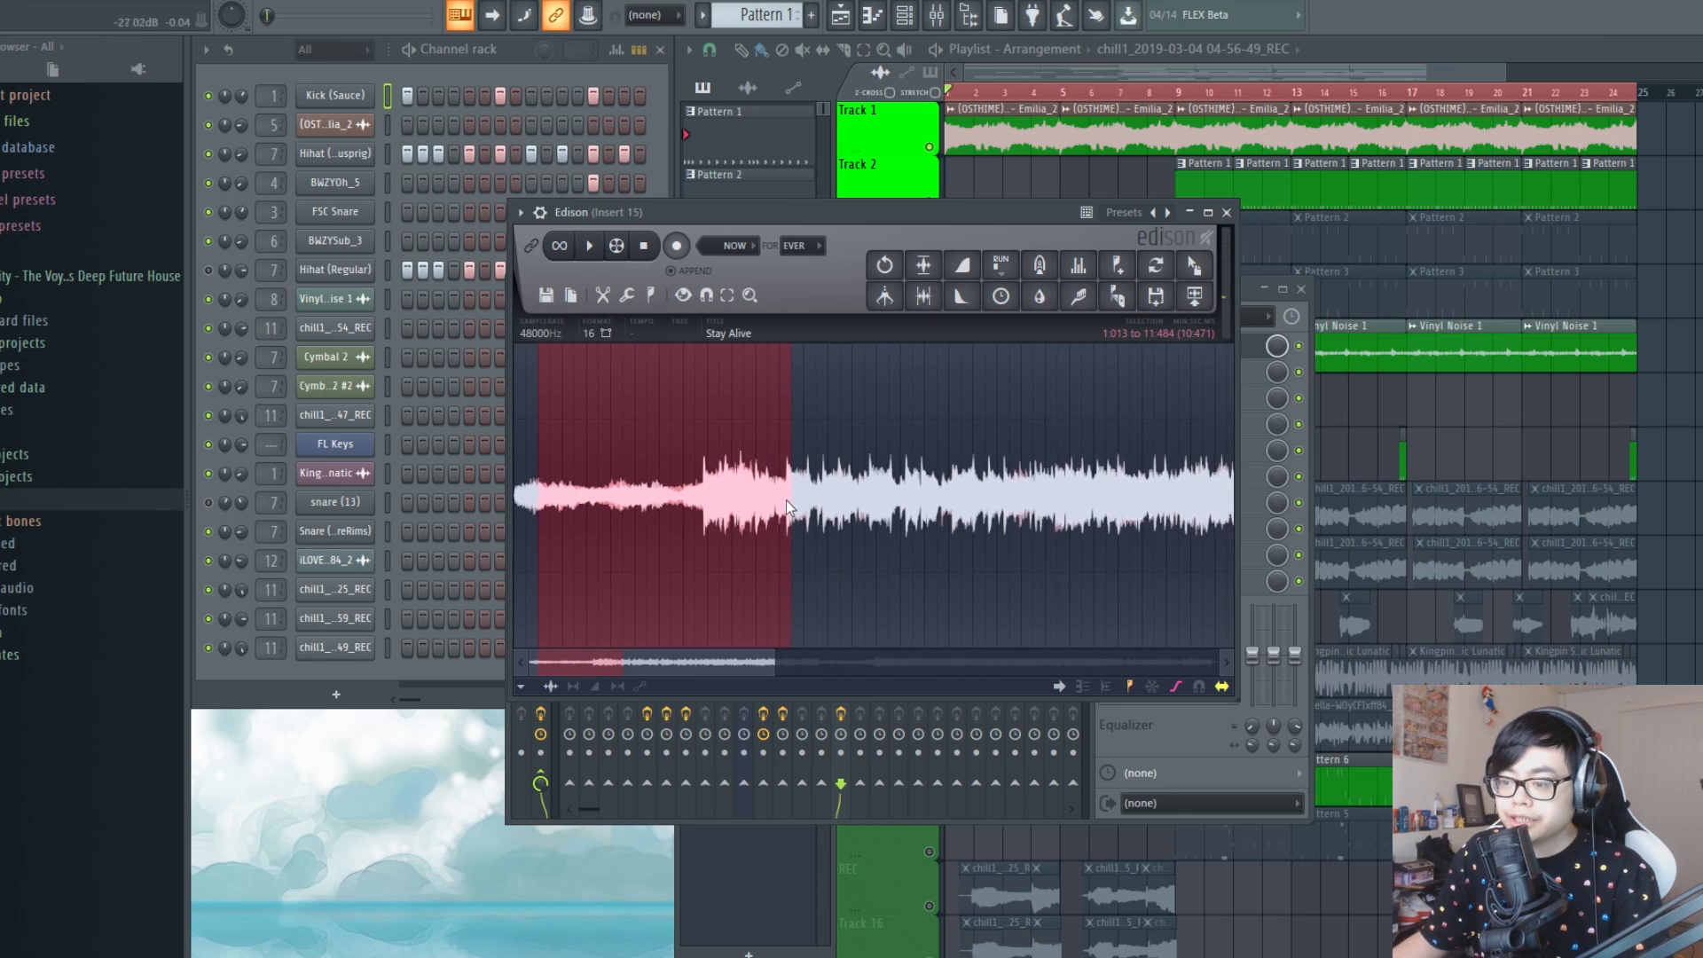
scroll(706, 514, "up", 1)
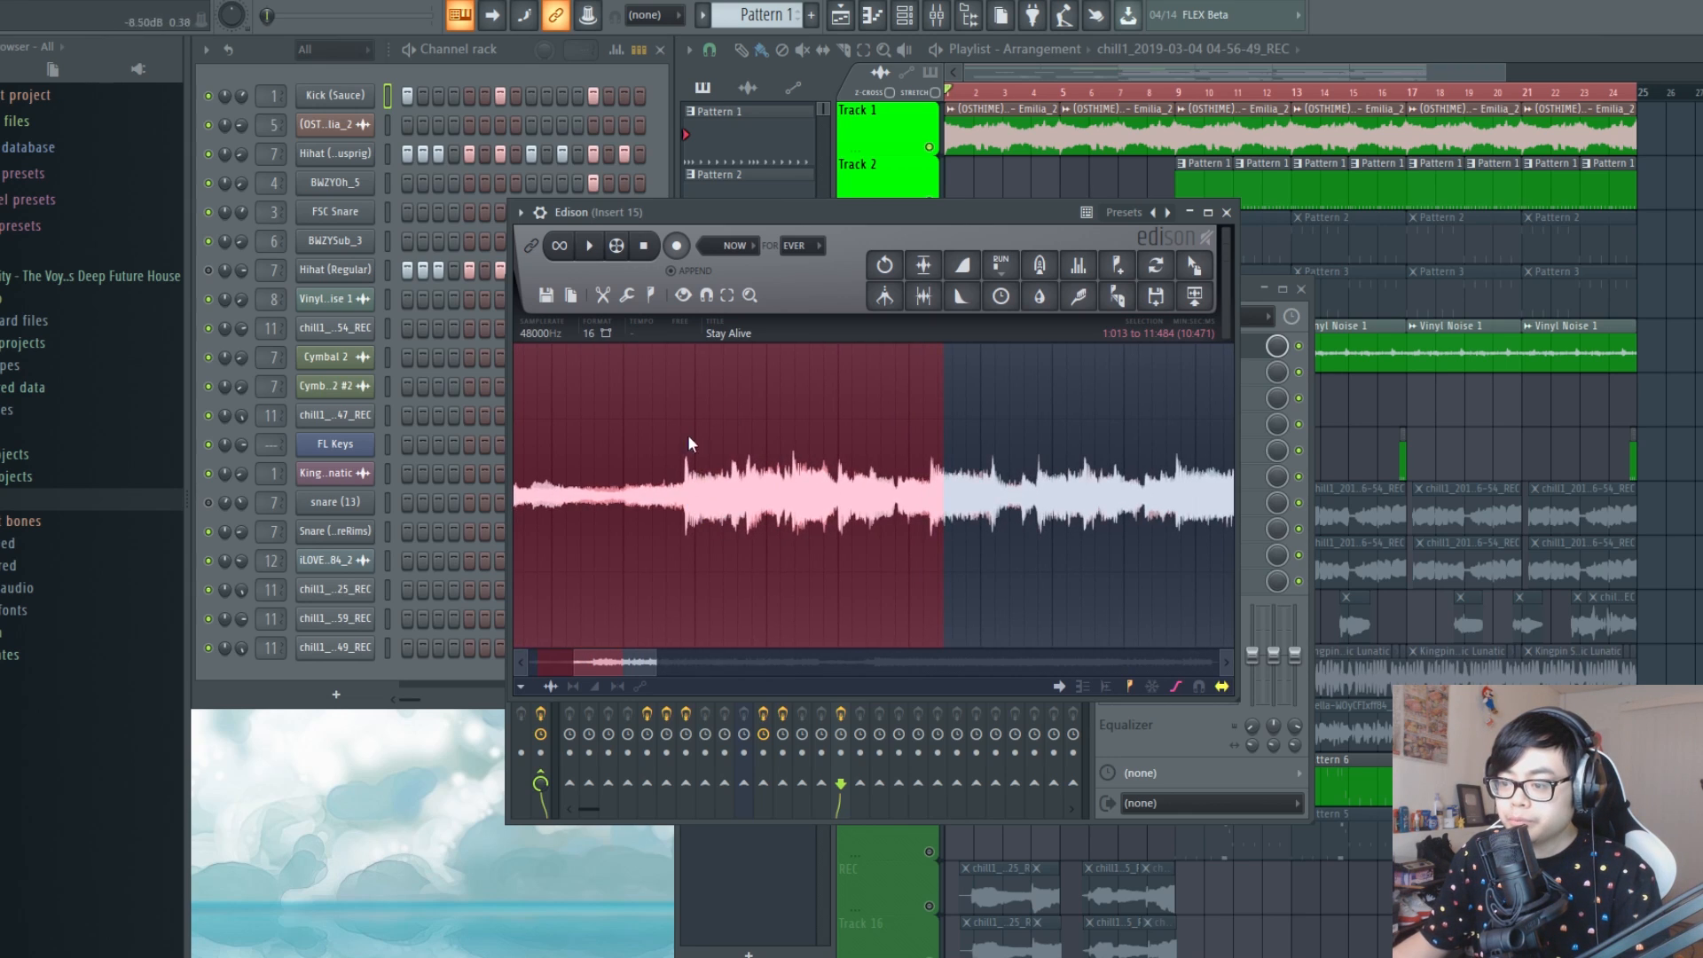
scroll(991, 463, "down", 2)
left_click_drag(818, 517, 741, 507)
scroll(717, 514, "up", 3)
scroll(745, 511, "up", 6)
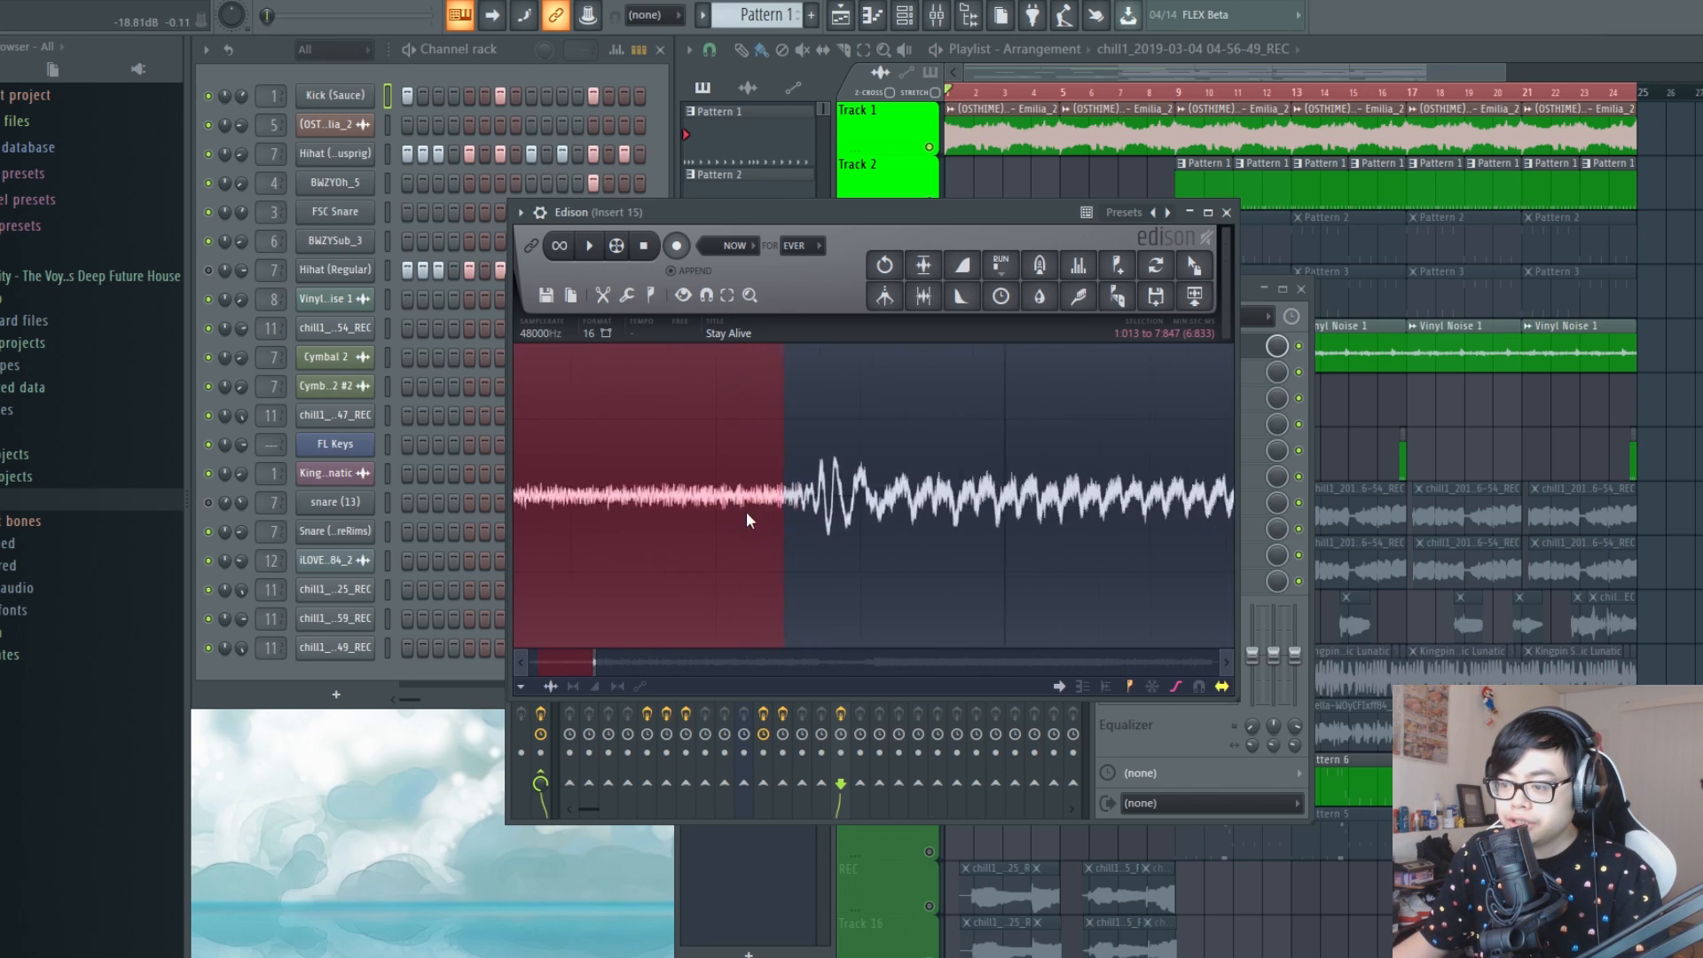
left_click_drag(863, 508, 891, 531)
scroll(960, 503, "up", 2)
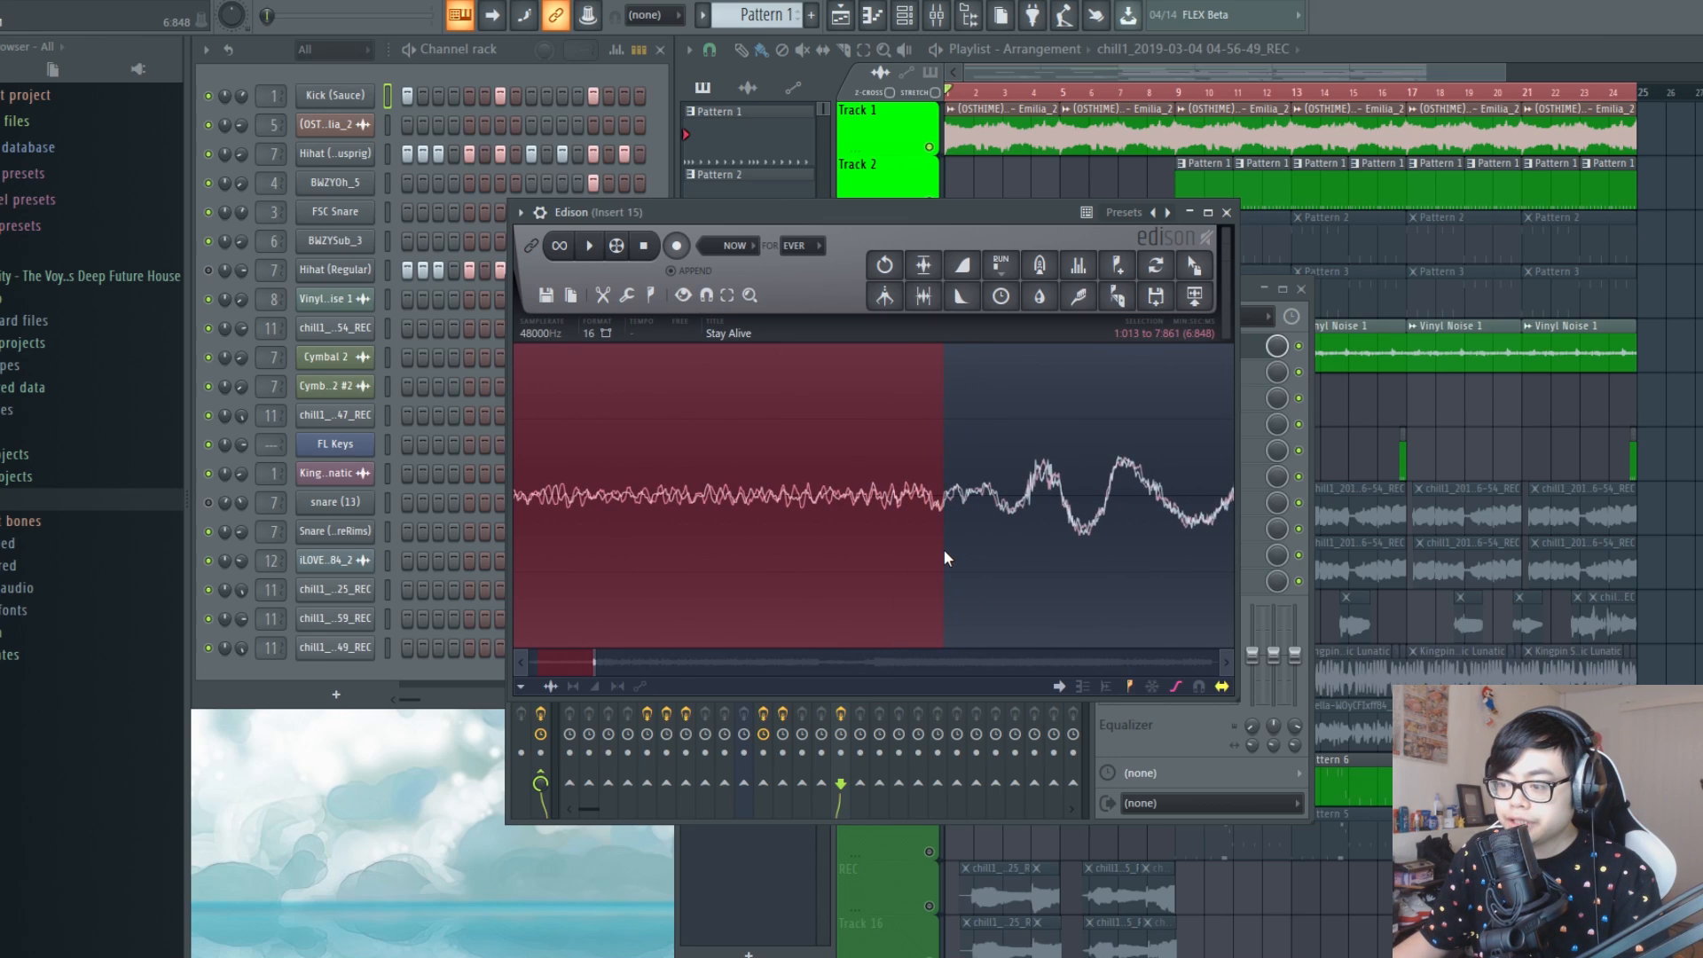
scroll(951, 524, "up", 4)
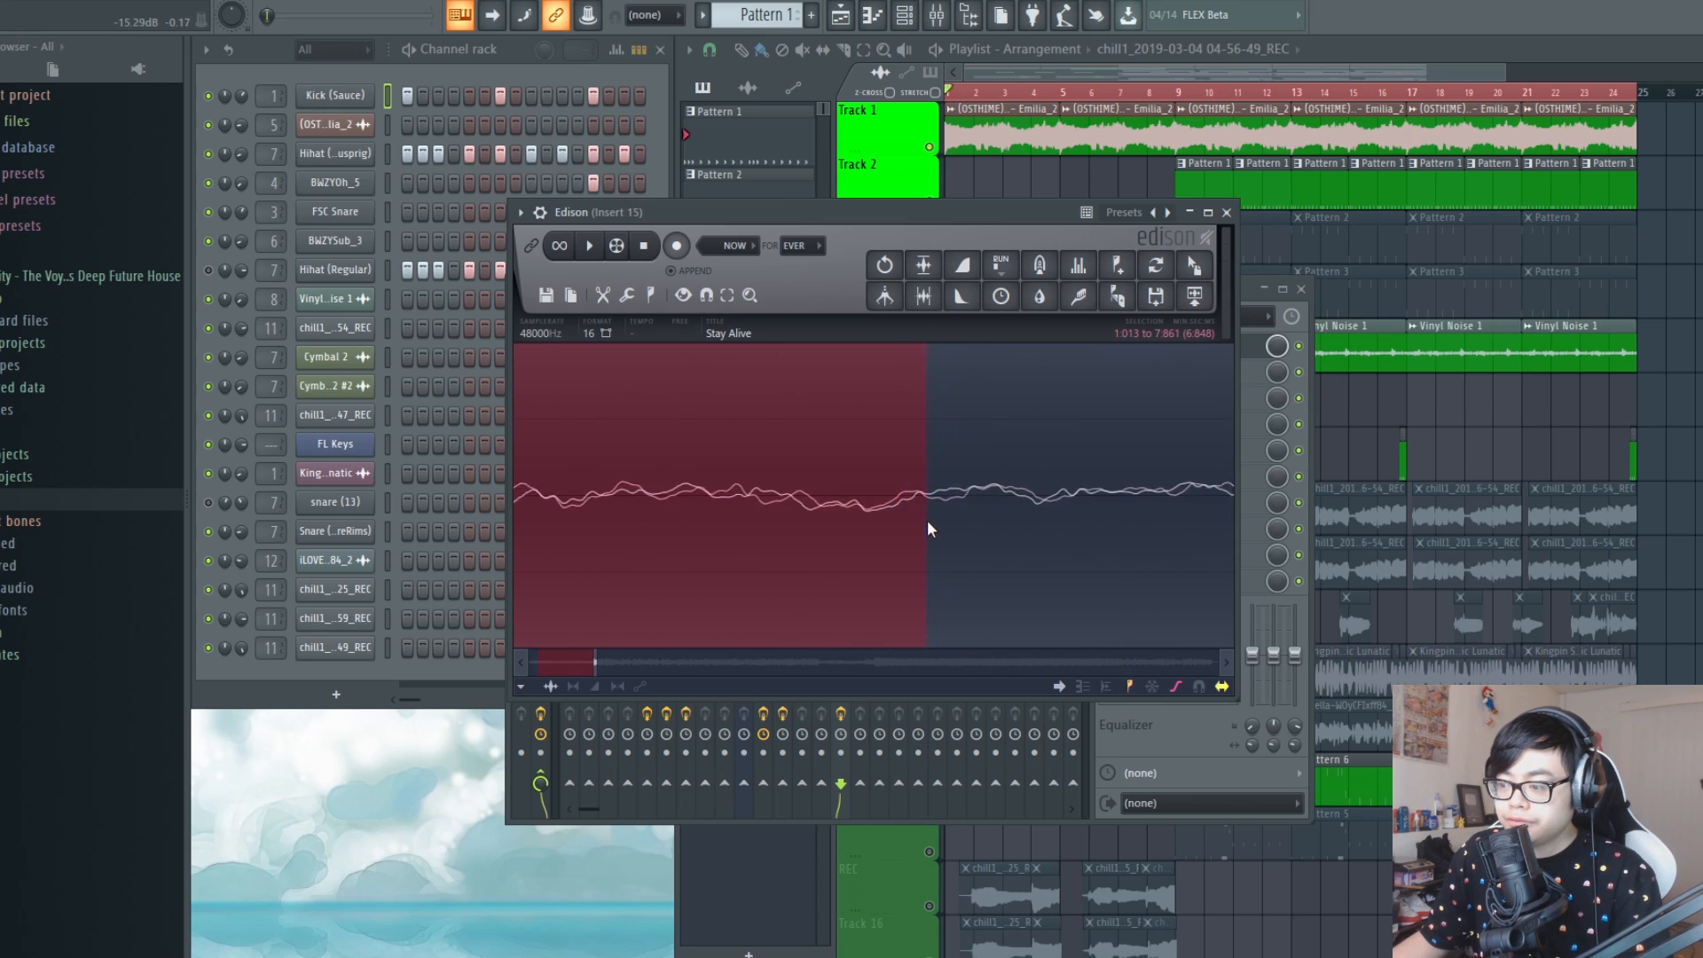
left_click_drag(928, 520, 944, 515)
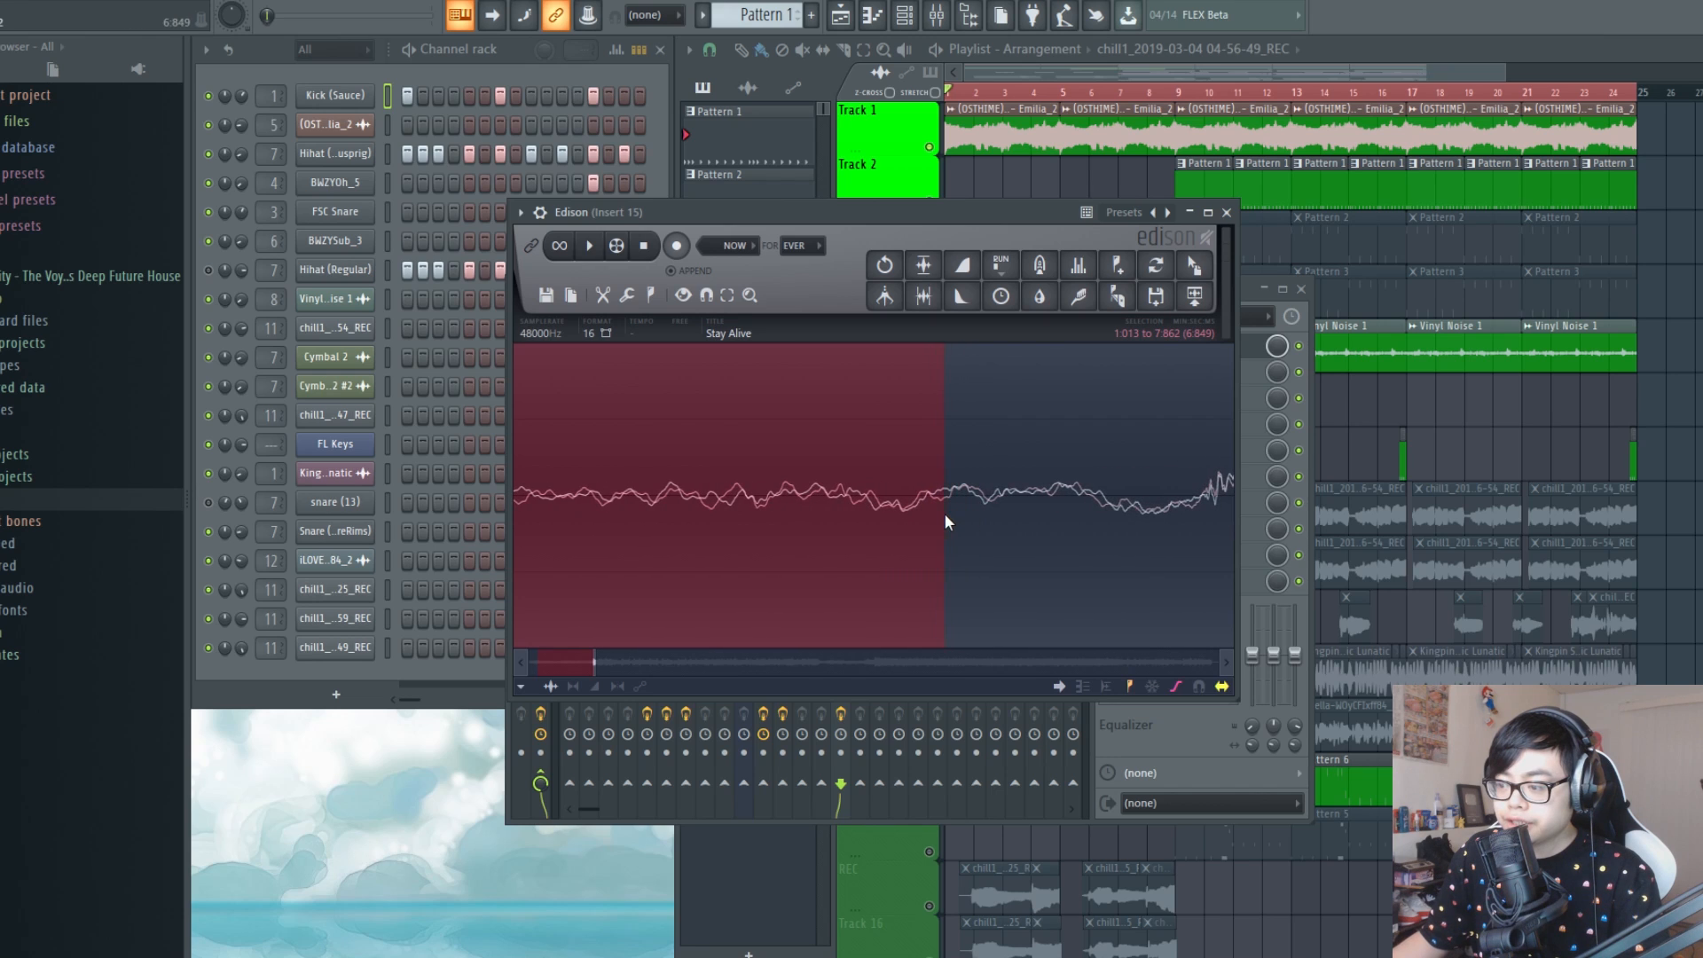
Place the selected audio as a new clip on playlist Track 1 past the existing arrangement and clear the timeline selection
scroll(942, 514, "down", 5)
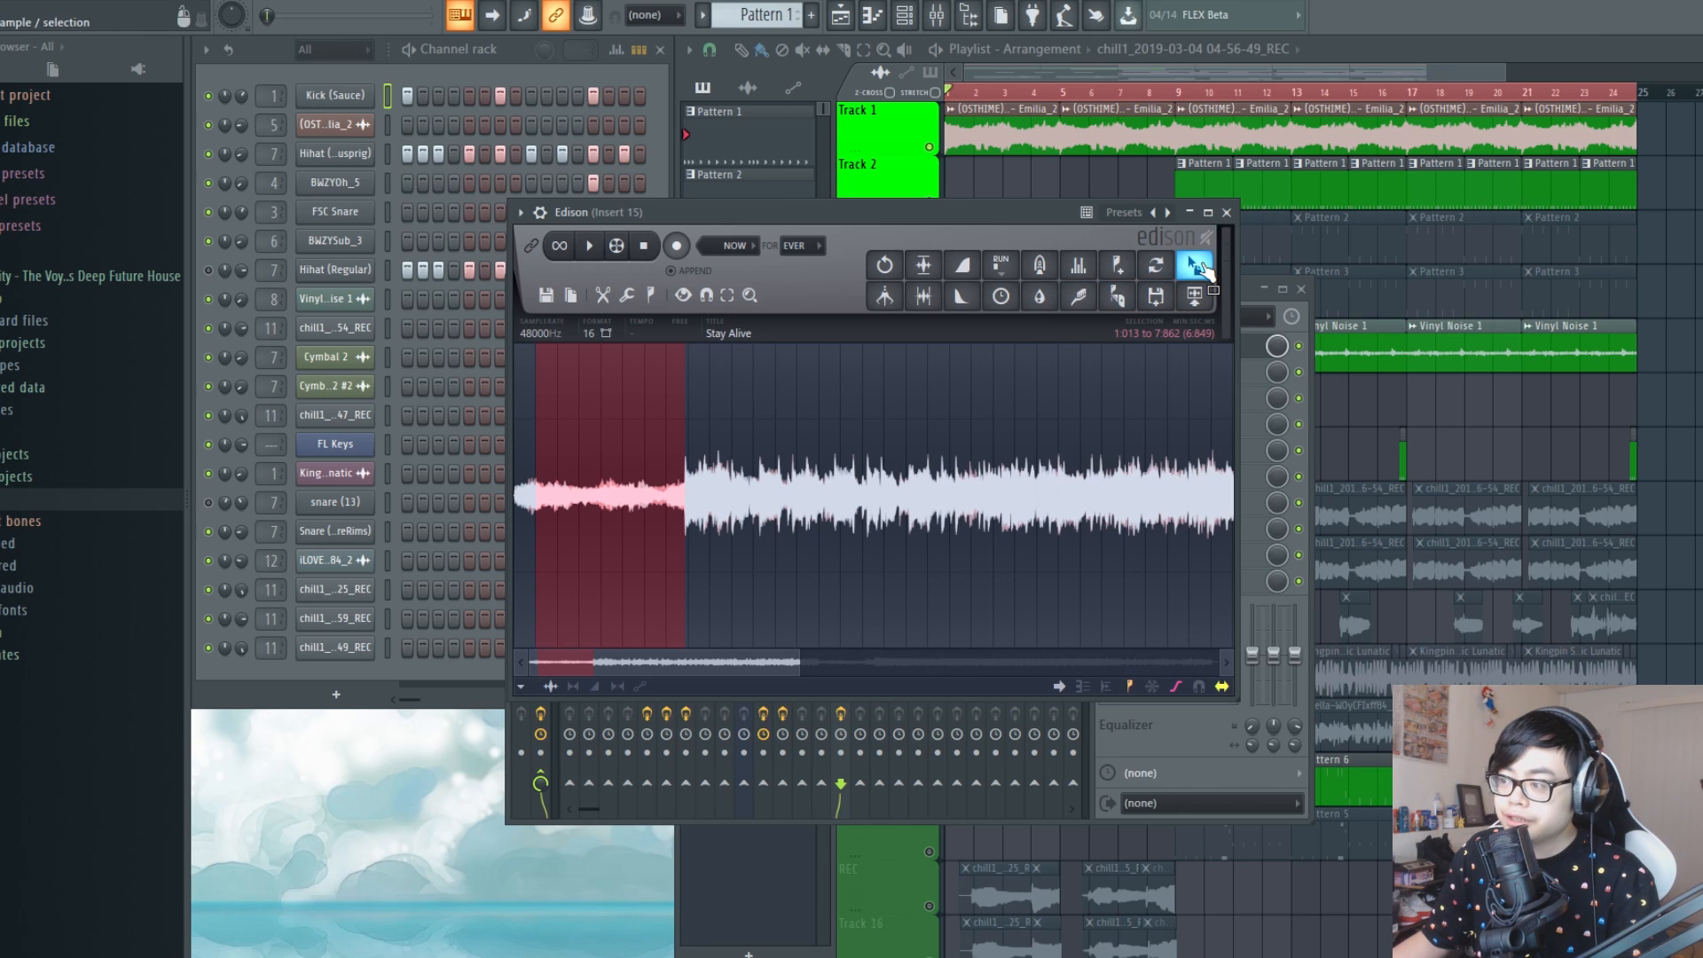
left_click_drag(1196, 267, 1690, 125)
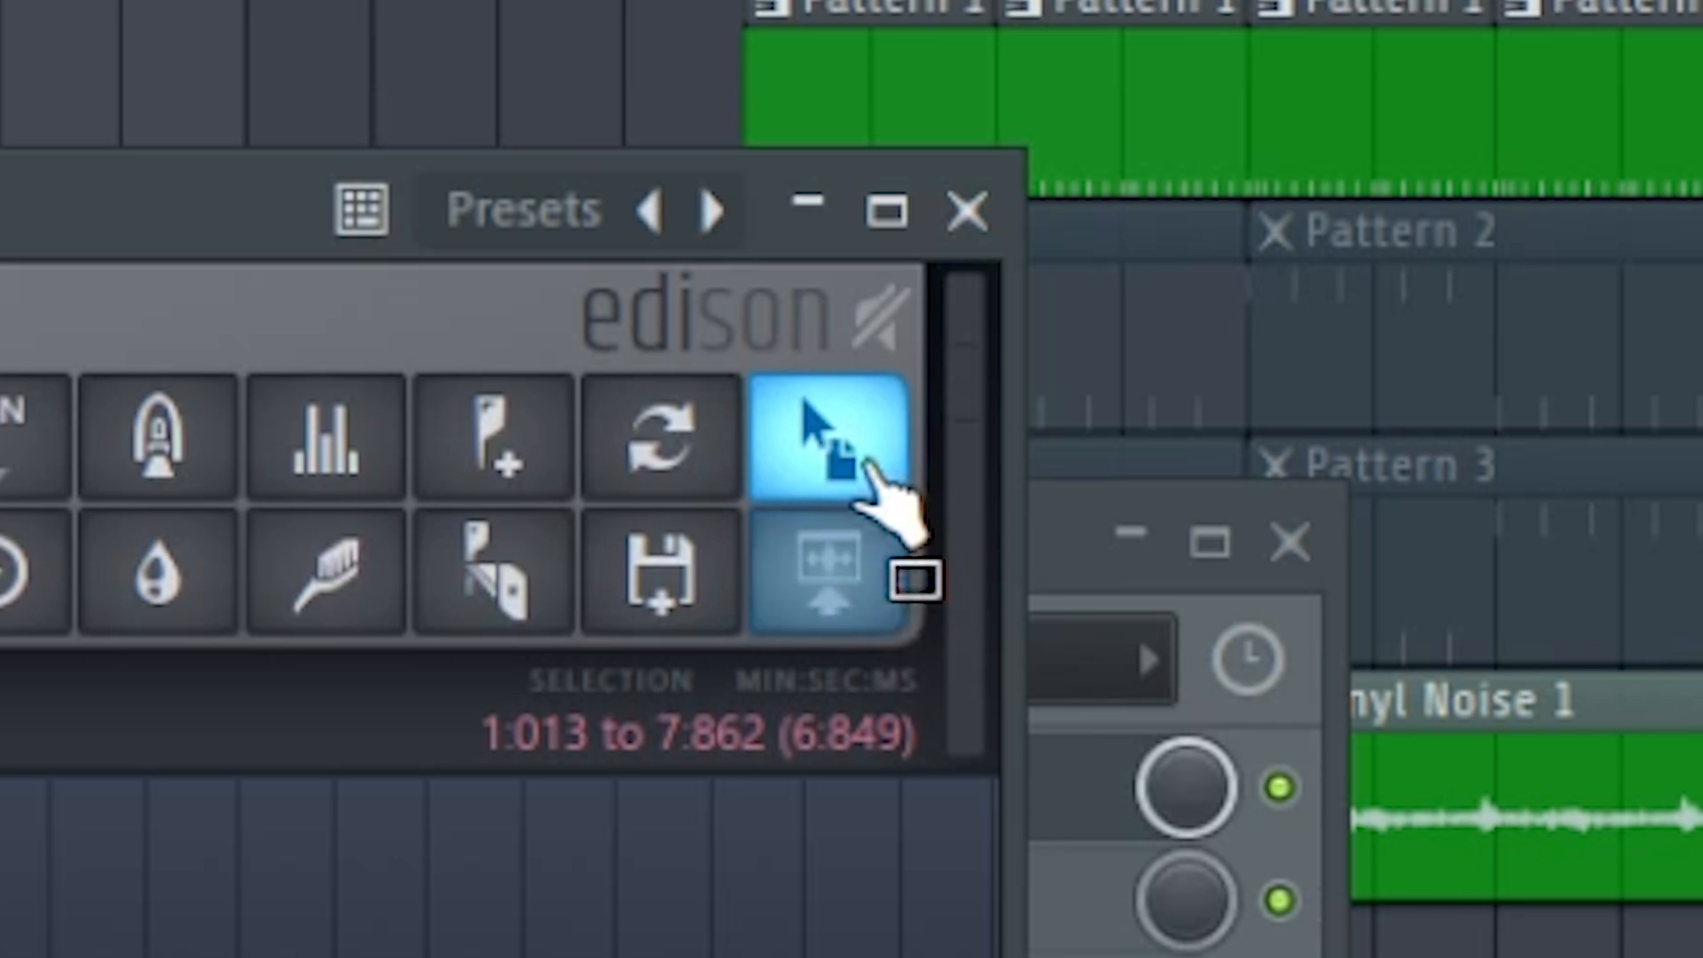
scroll(1683, 122, "down", 4)
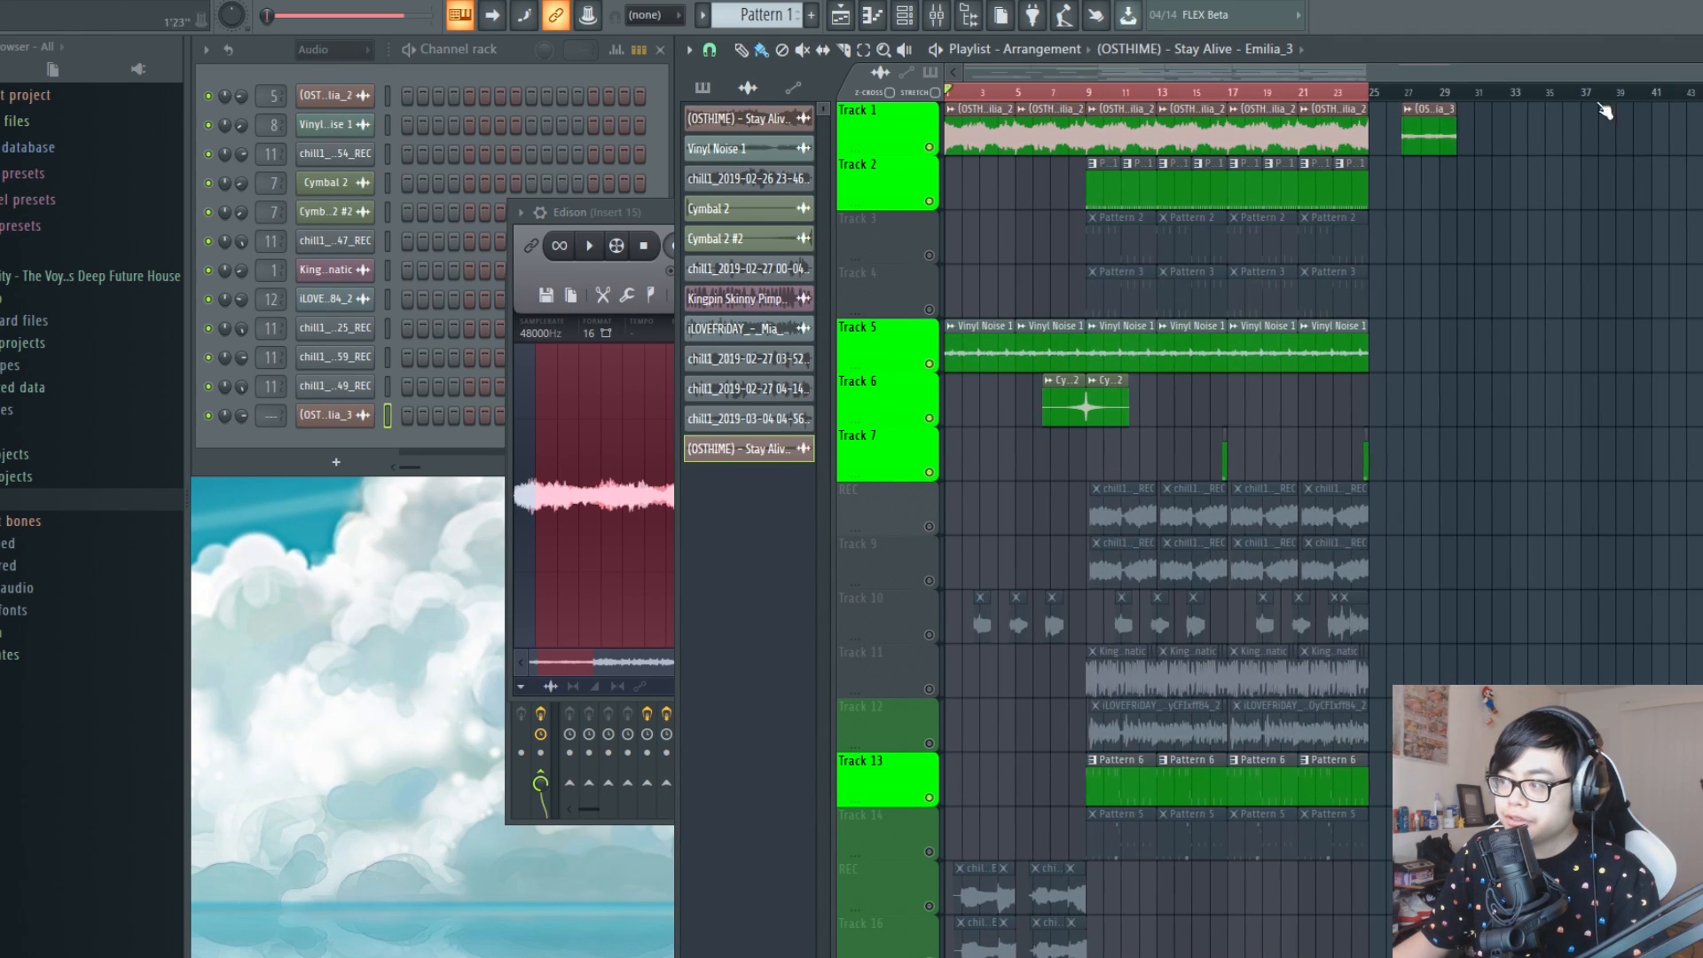
double_click(1364, 94)
Move the new Stay Alive clip on Track 1 so that it starts at bar 29
scroll(1425, 96, "up", 4)
scroll(1366, 102, "right", 3)
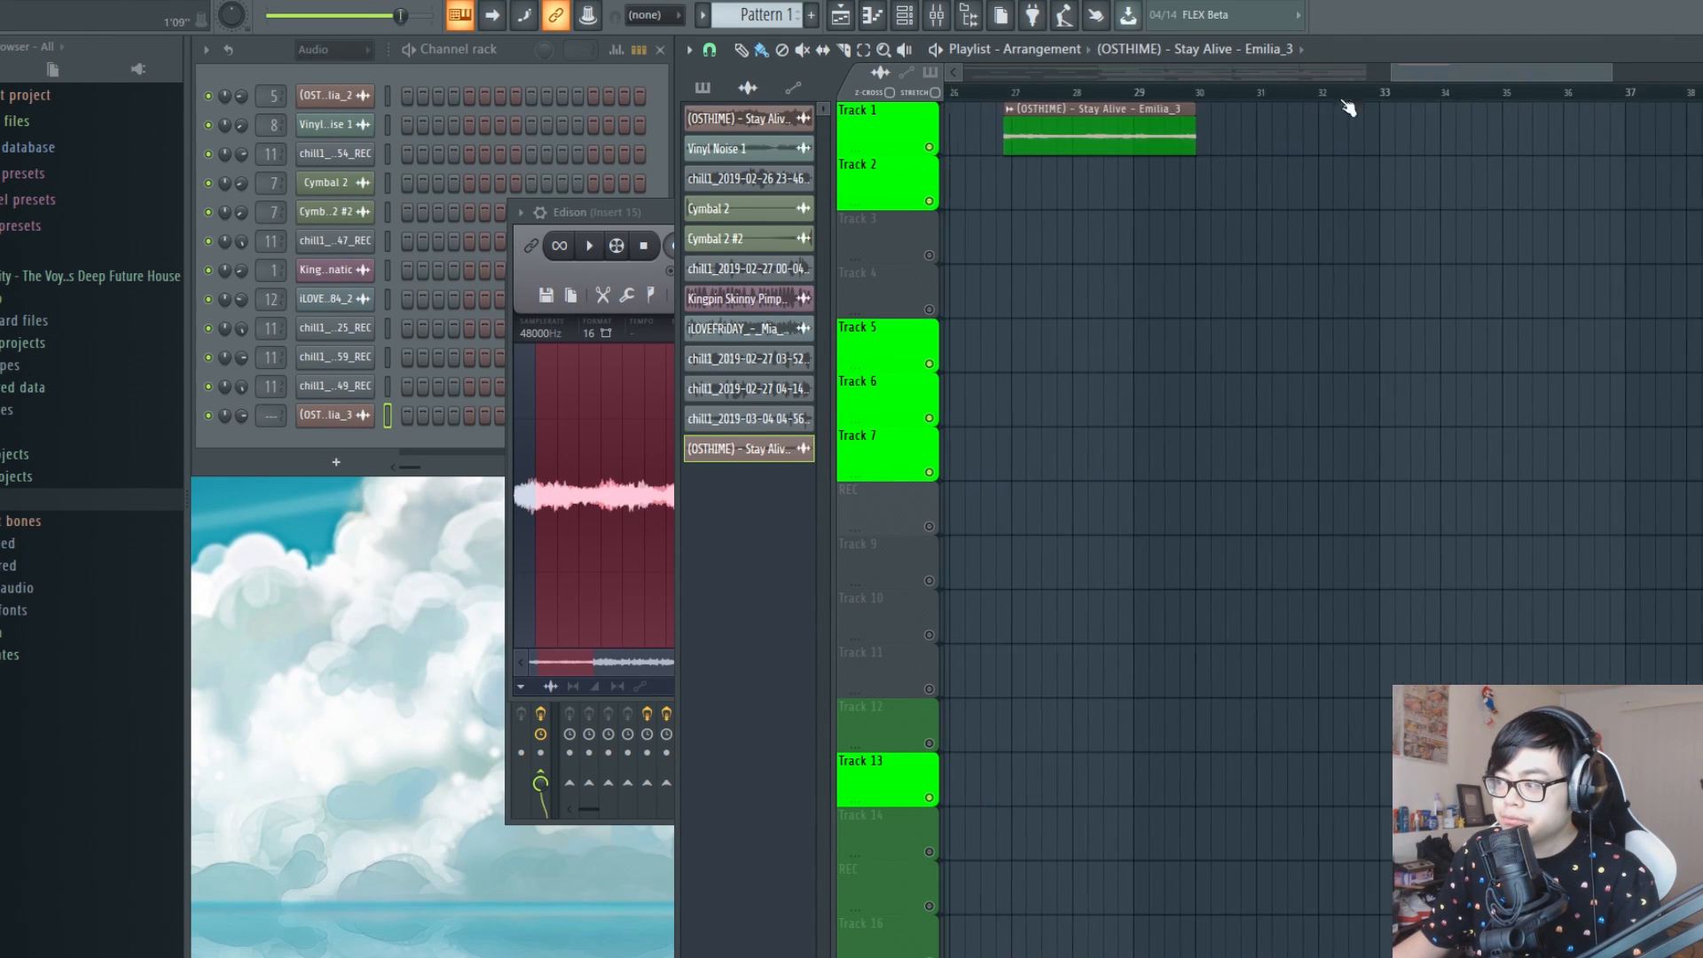
mouse_move(1129, 137)
left_mouse_down()
mouse_move(1358, 140)
mouse_move(1146, 137)
left_mouse_up()
Set the playback position to the start of the new clip at bar 29 and listen to it twice
scroll(1149, 105, "up", 1)
scroll(1121, 103, "up", 4)
left_click(1067, 95)
key("space")
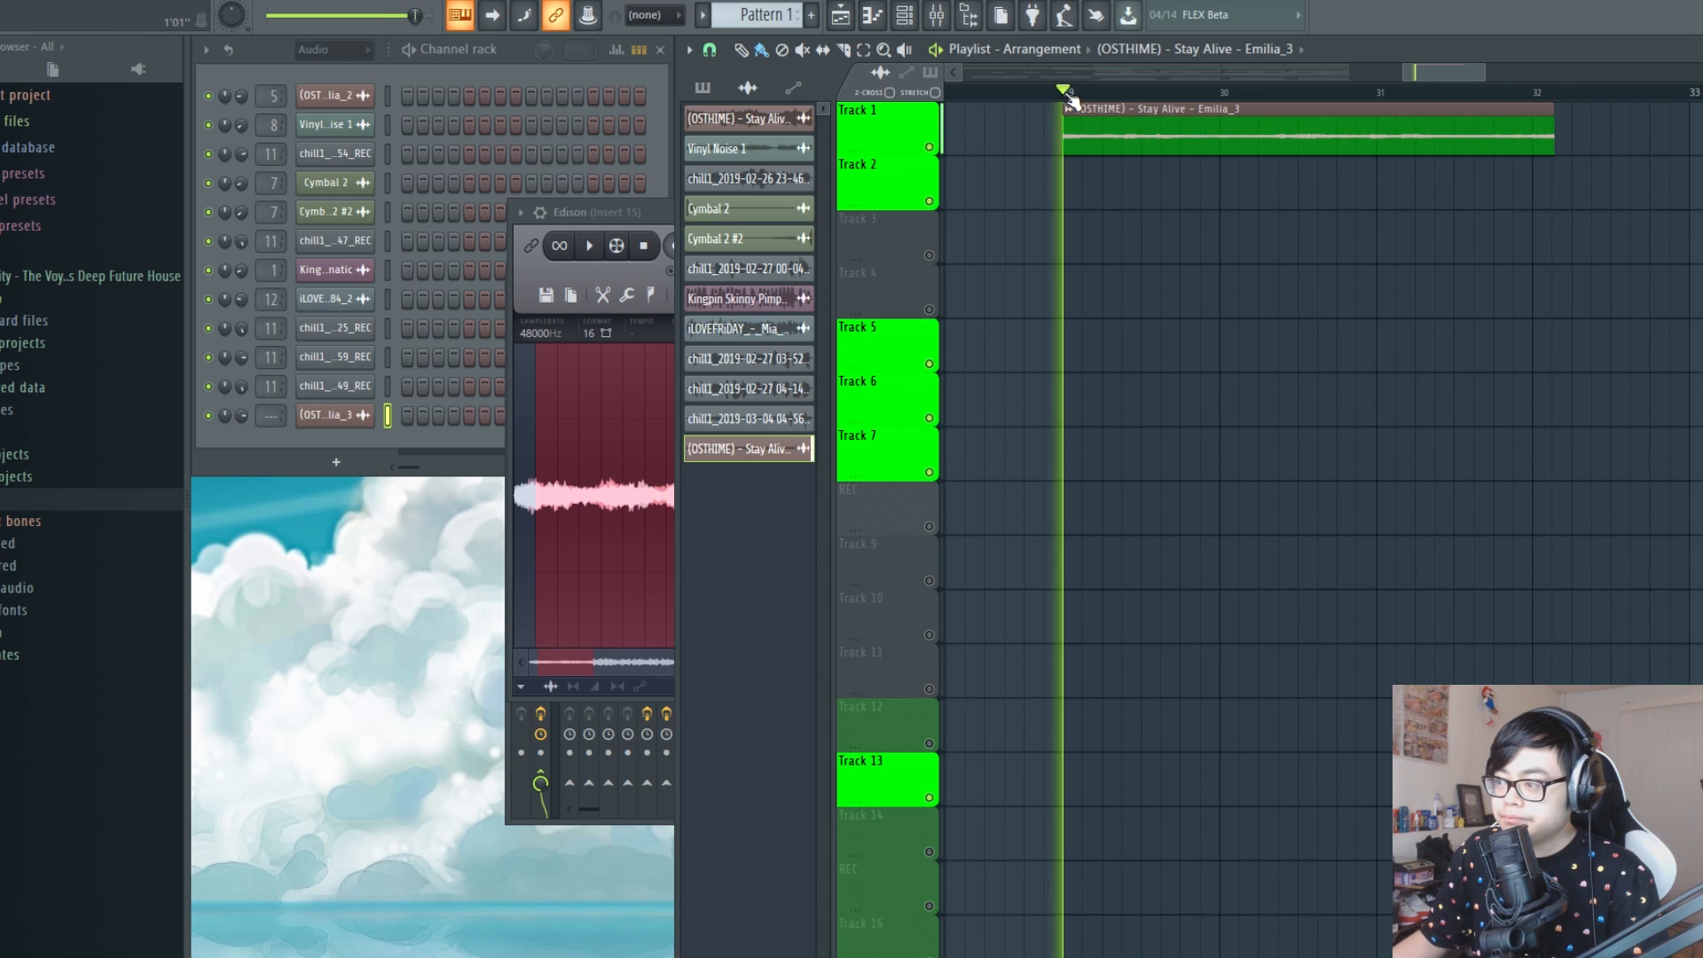
key("space")
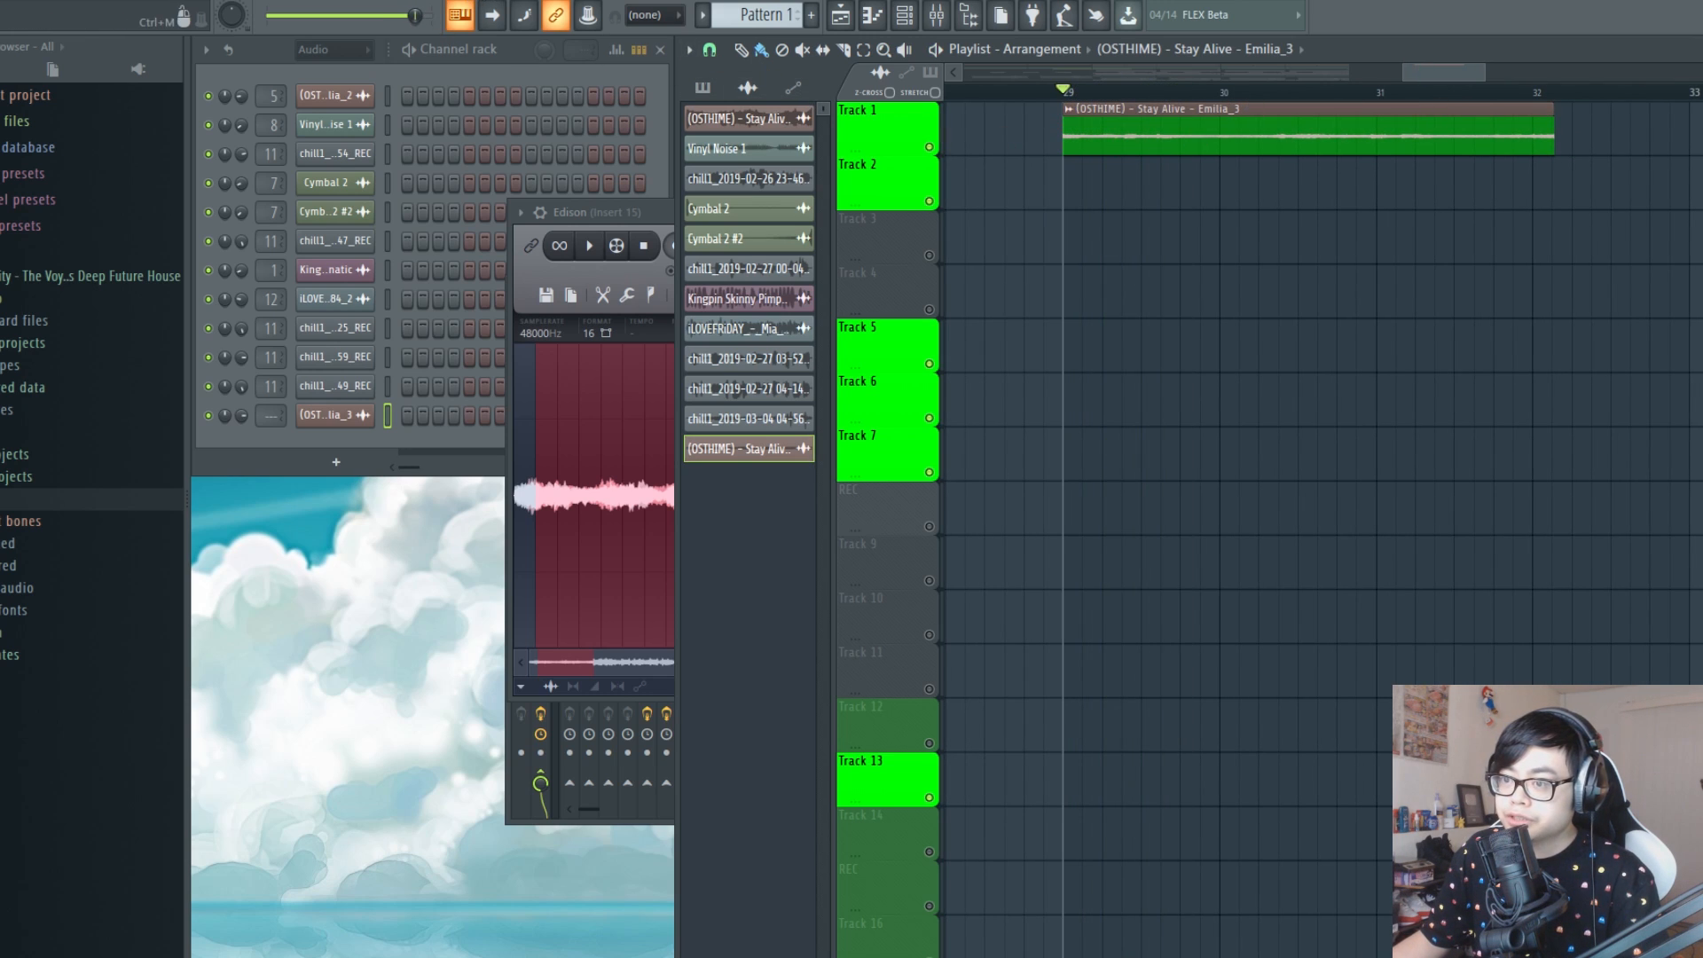
key("space")
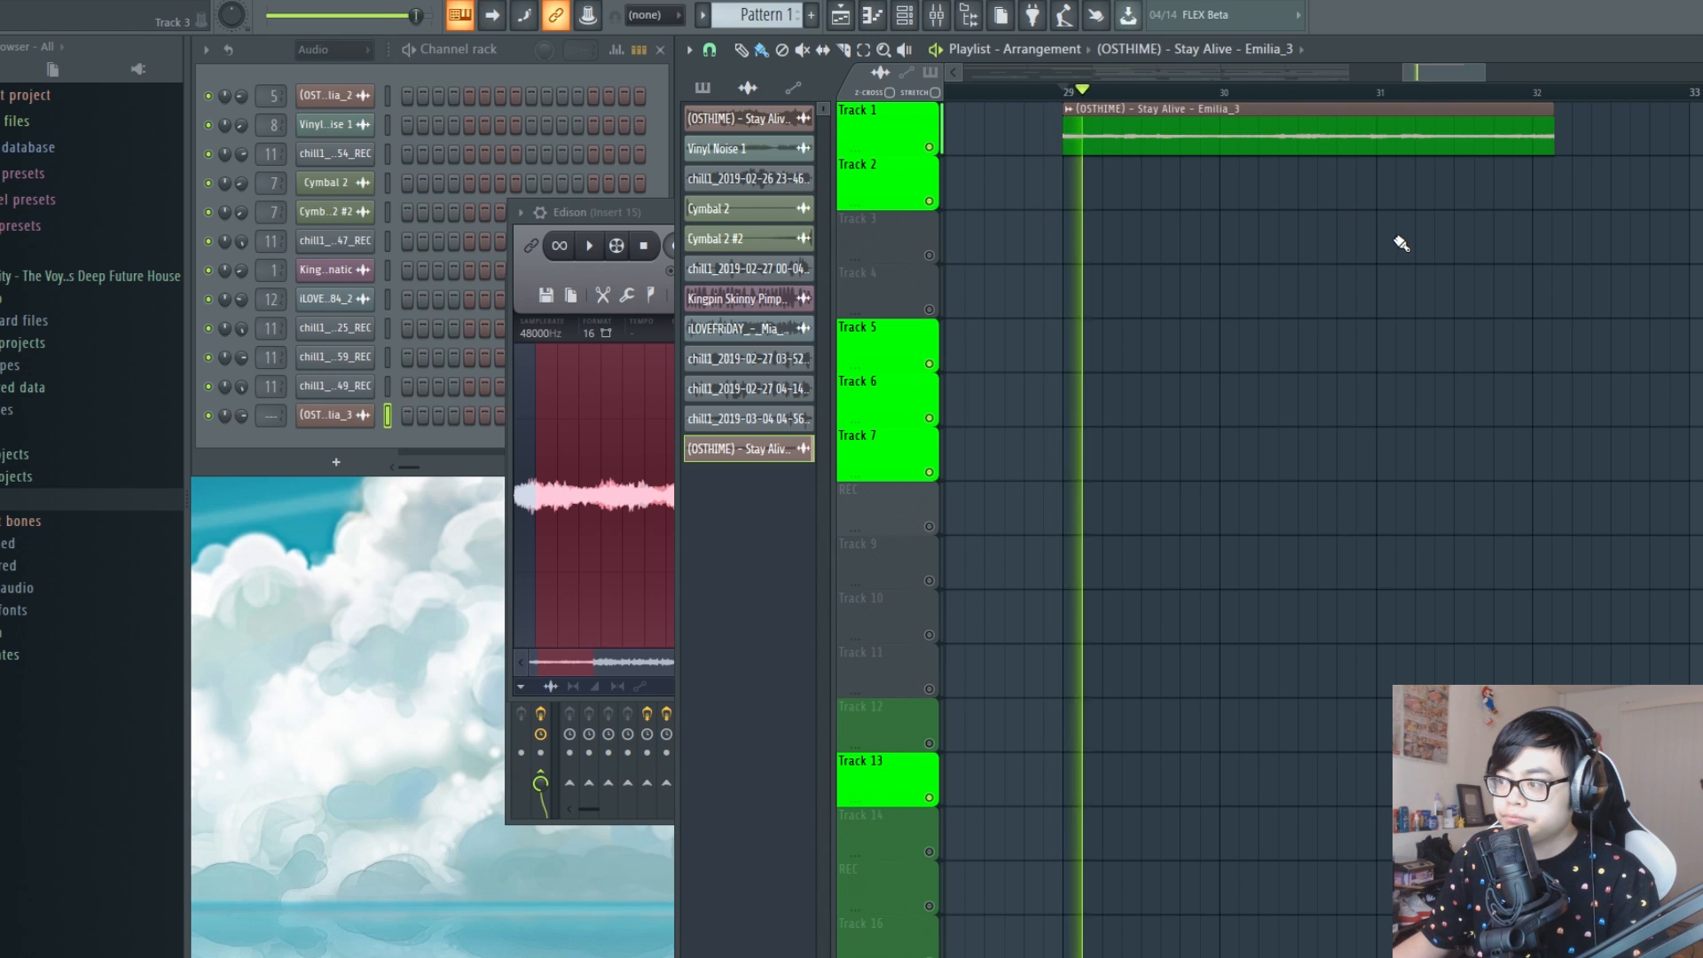
key("space")
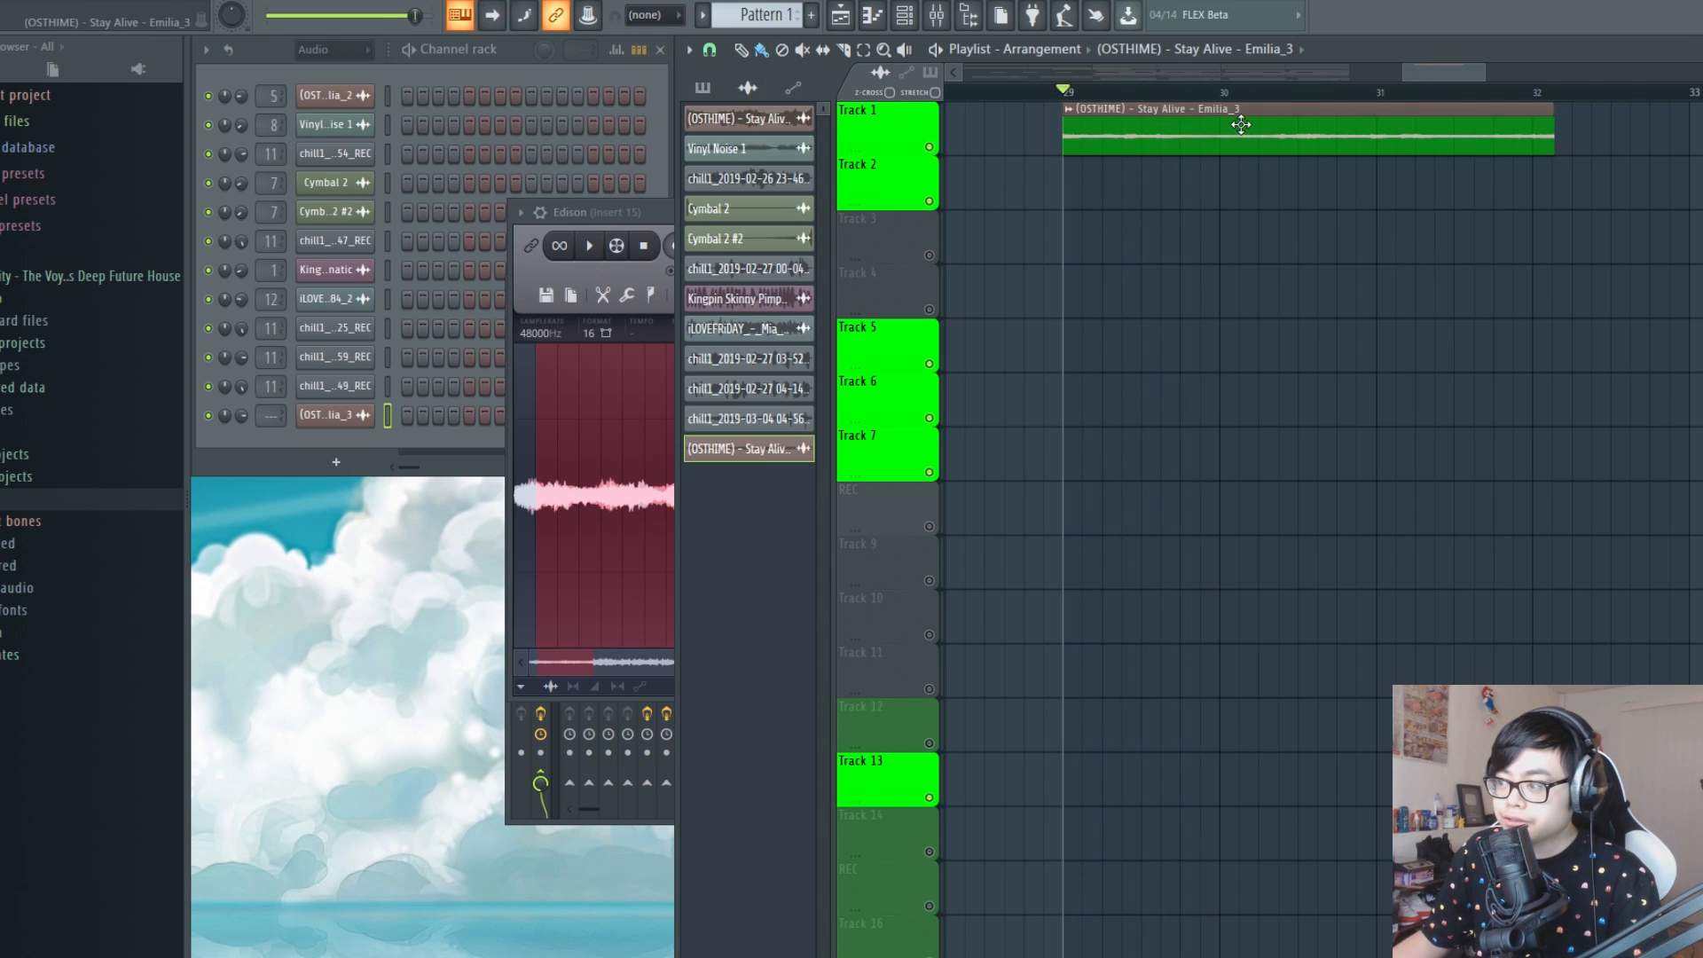
Open the sample settings of the new Stay Alive clip
double_click(1199, 125)
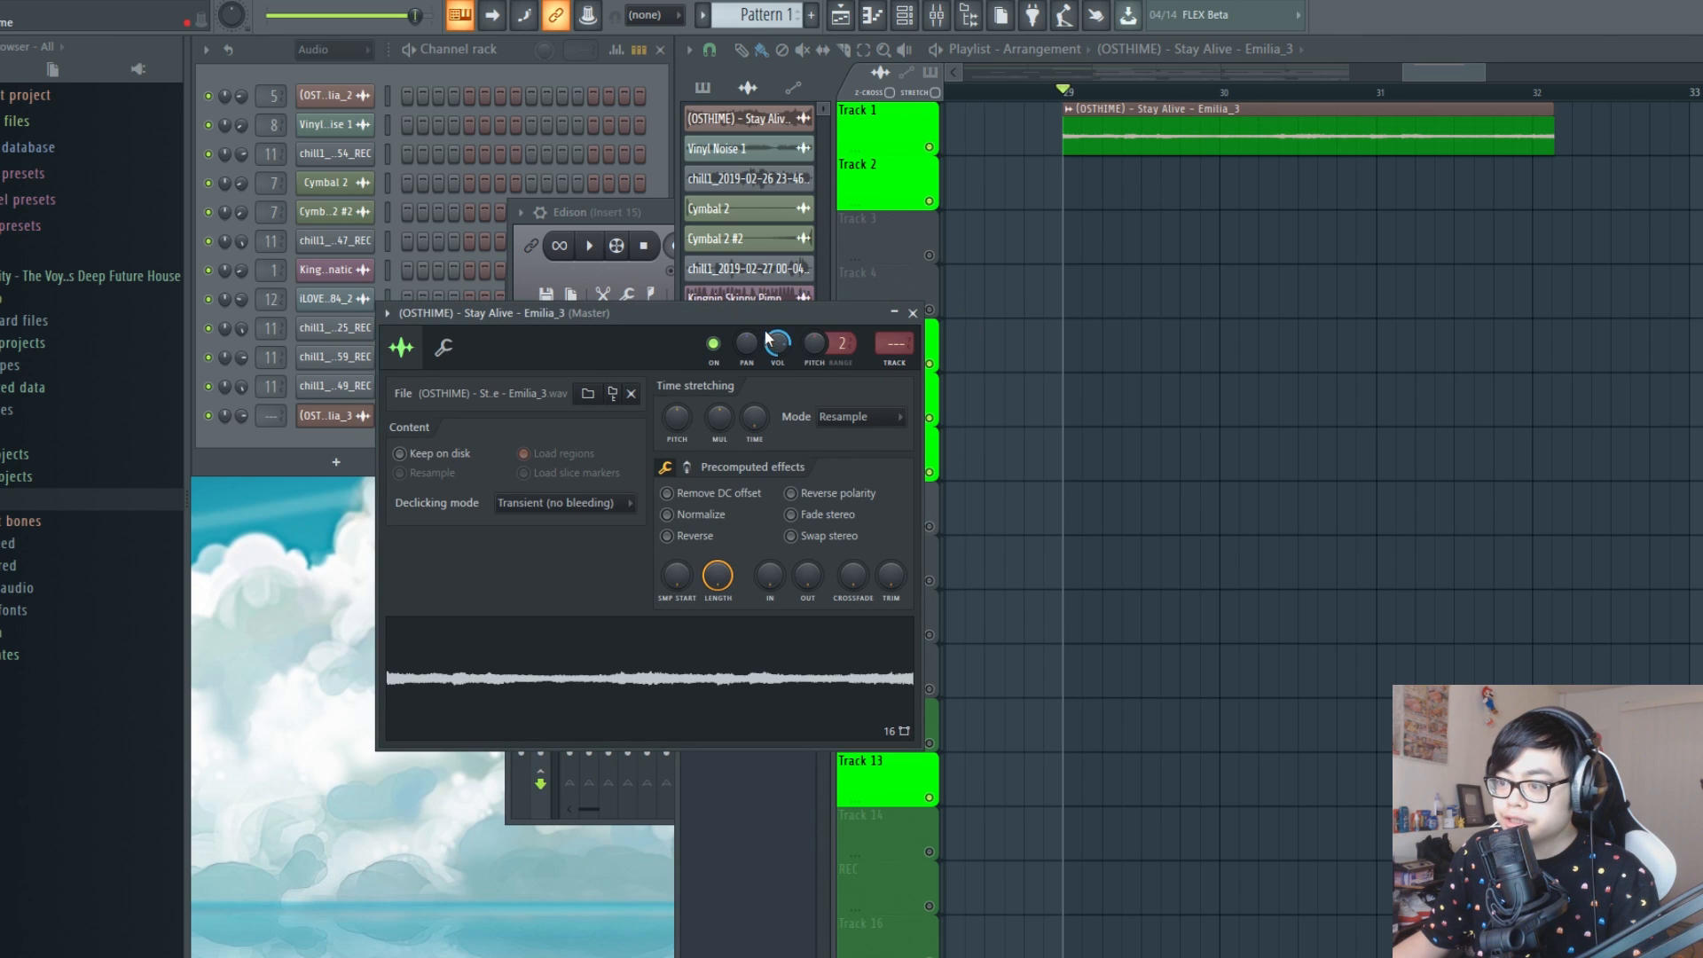
left_click_drag(772, 320, 944, 258)
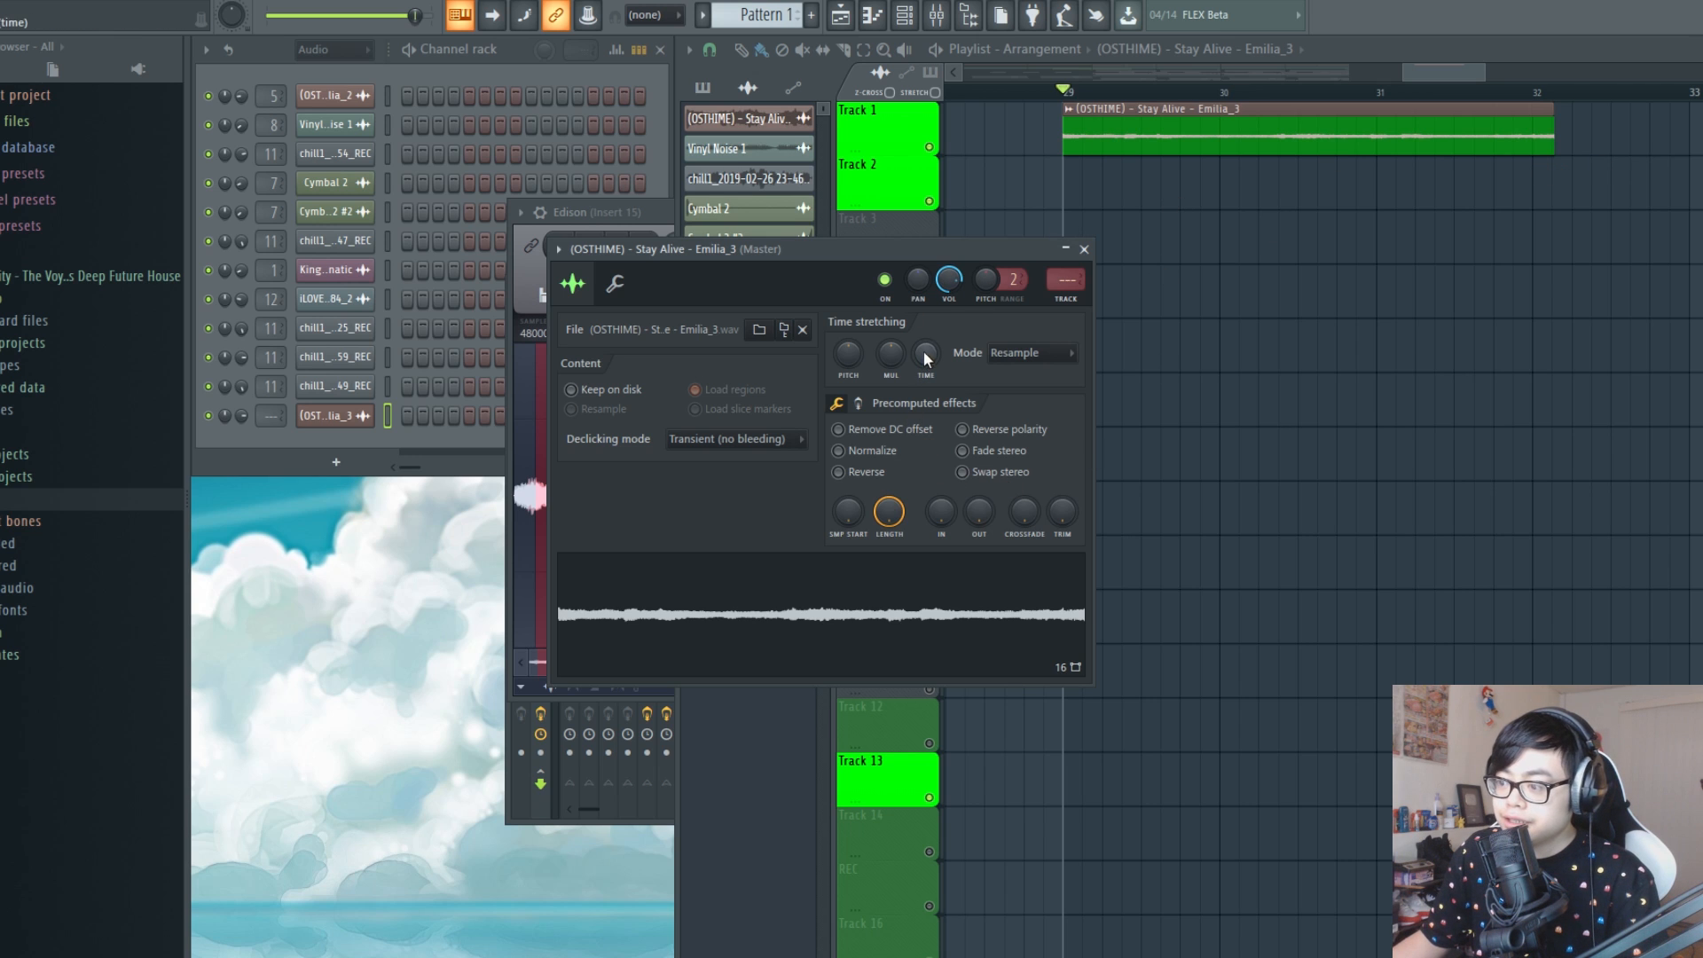
Increase the Stay Alive sample's stretch time so that its clip runs from bar 29 to bar 33, and listen to it
left_click_drag(926, 355, 926, 335)
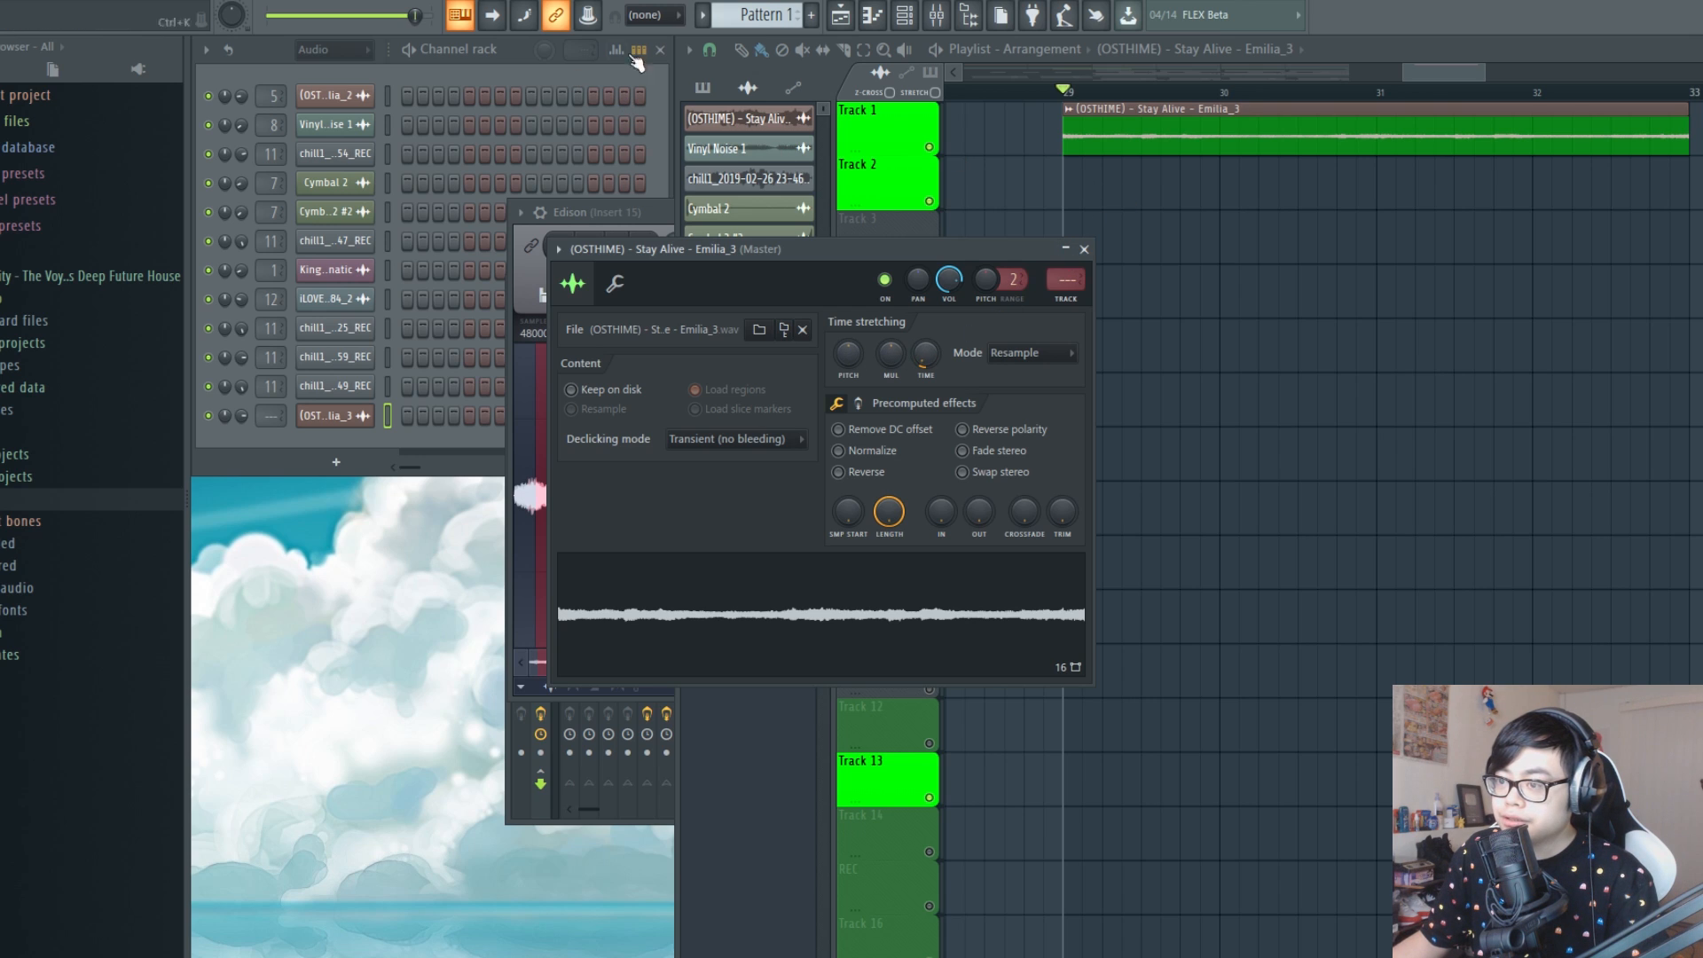
key("space")
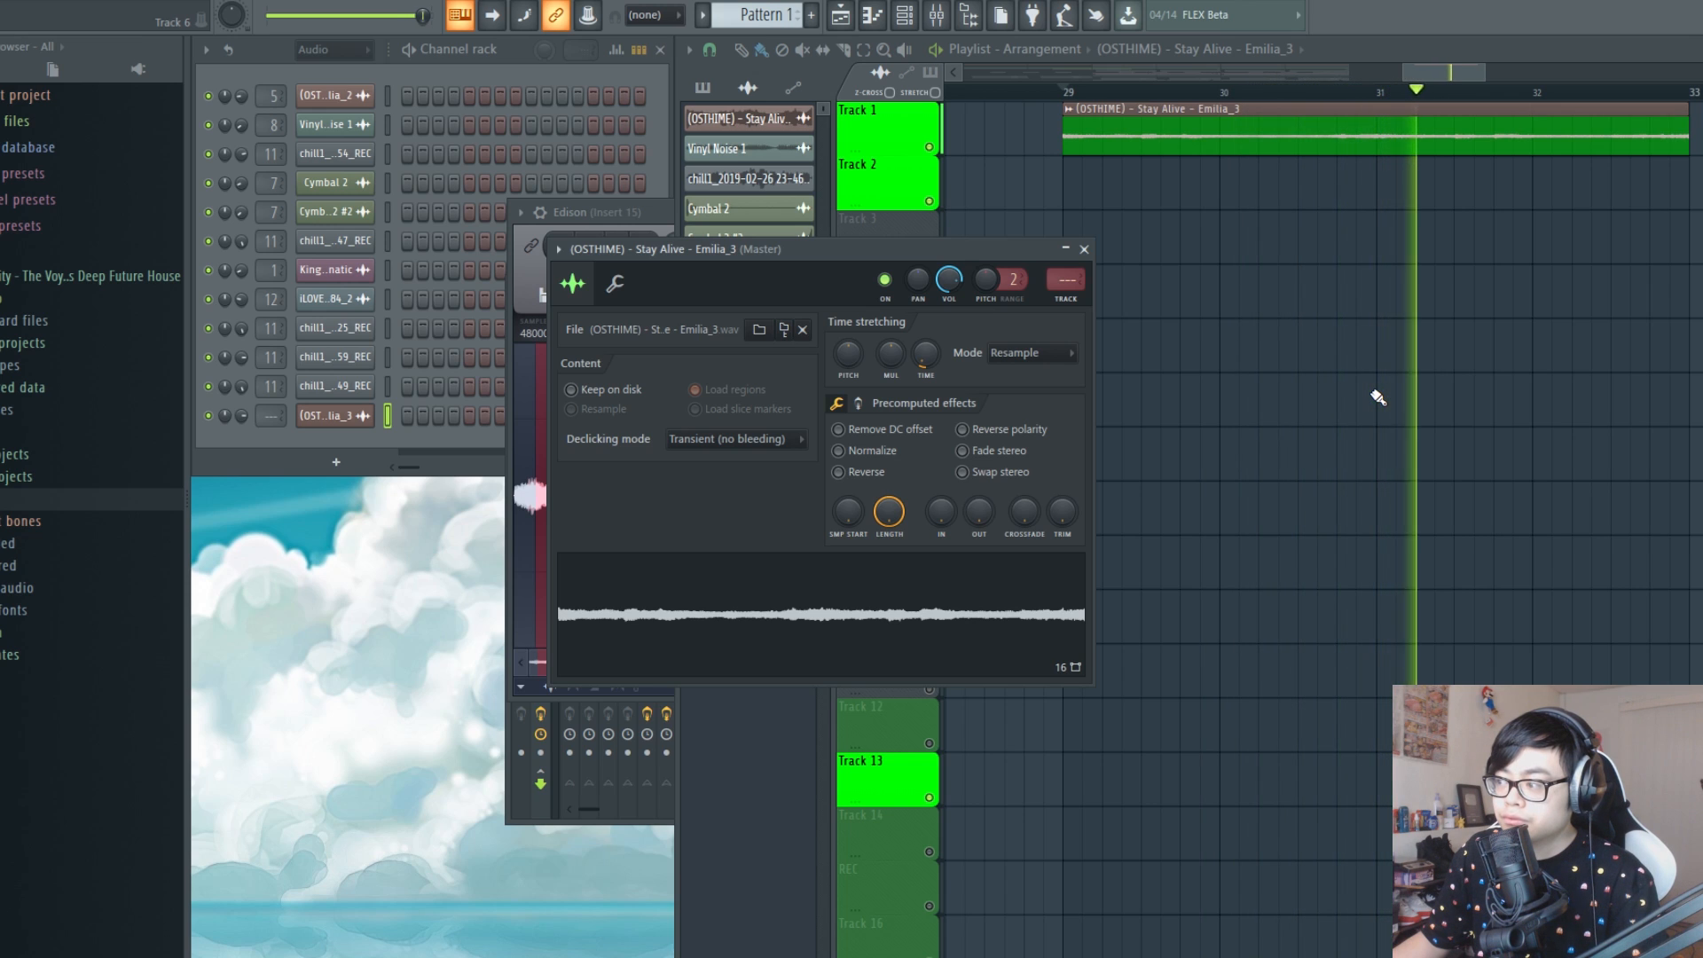
key("space")
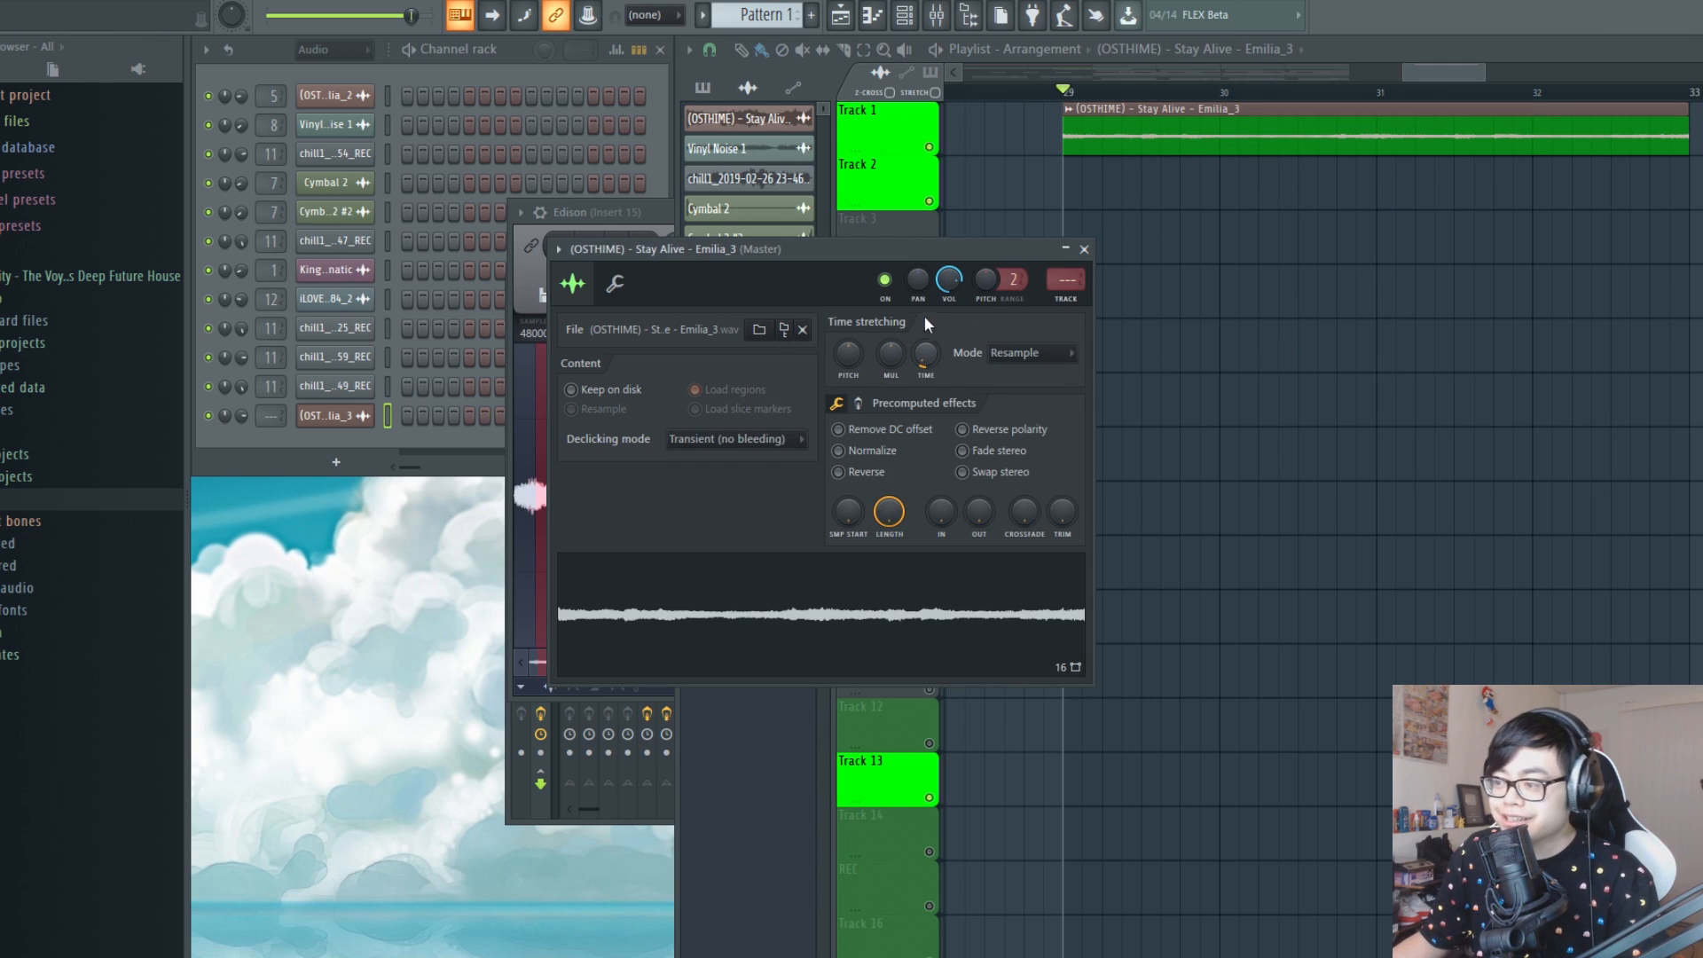
Reset the sample's stretch pitch, set its time stretching mode to Auto and listen to the clip
right_click(861, 352)
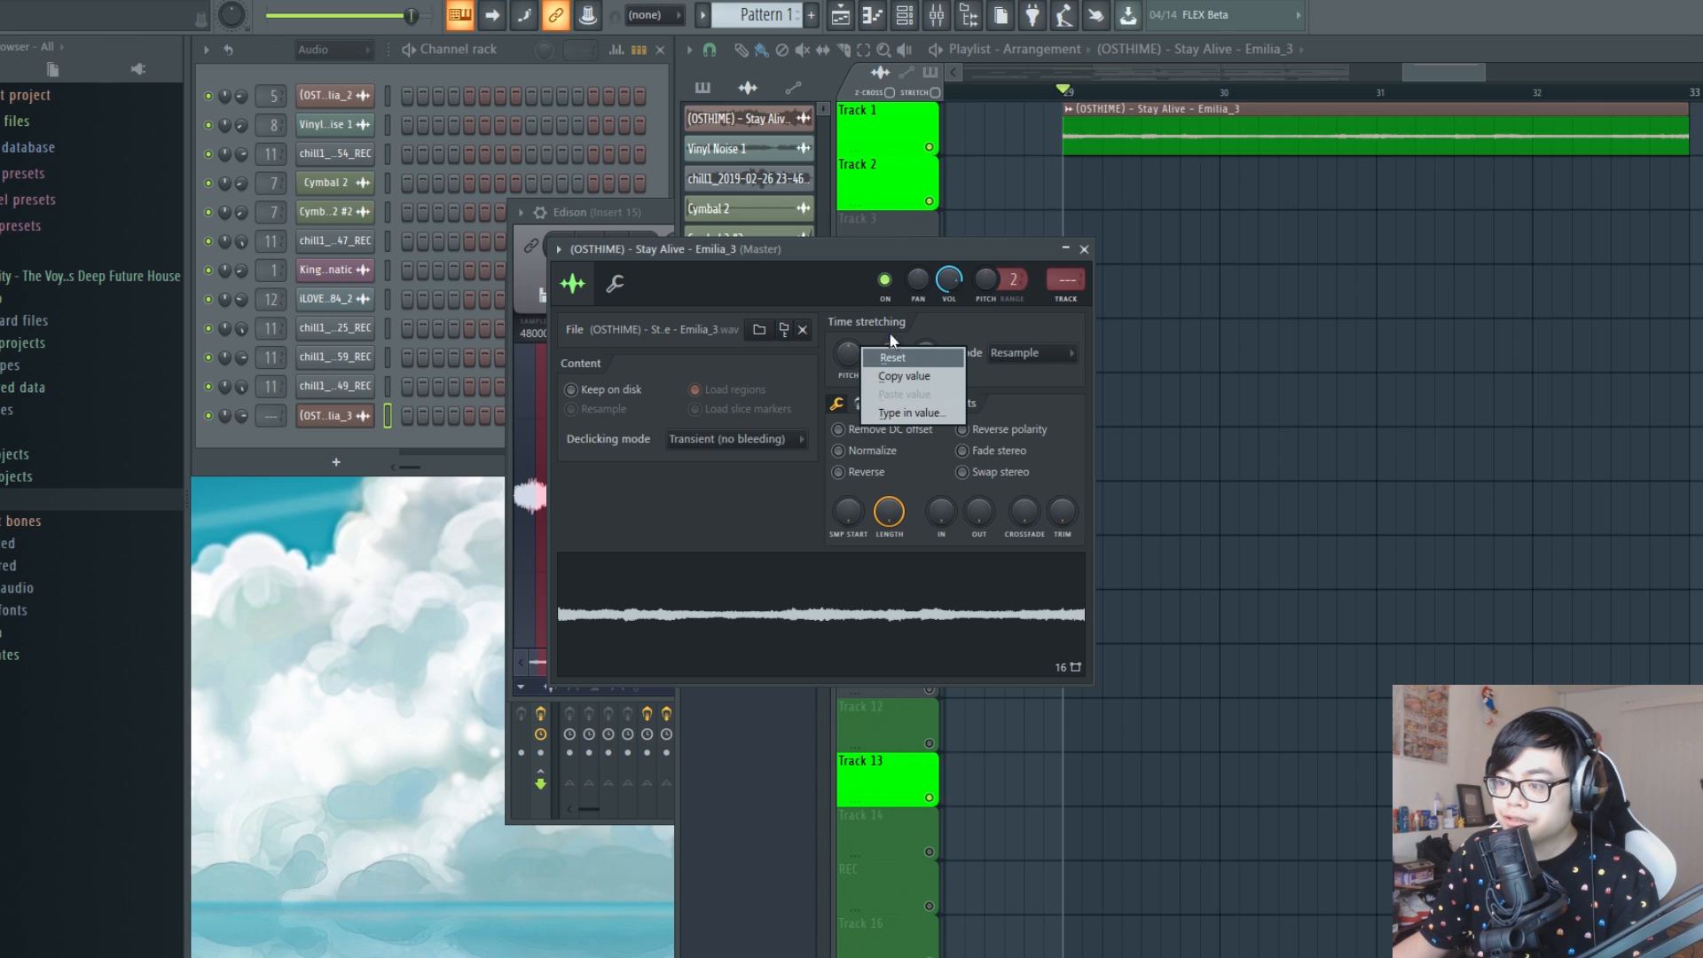
left_click(896, 248)
right_click(846, 356)
left_click(854, 354)
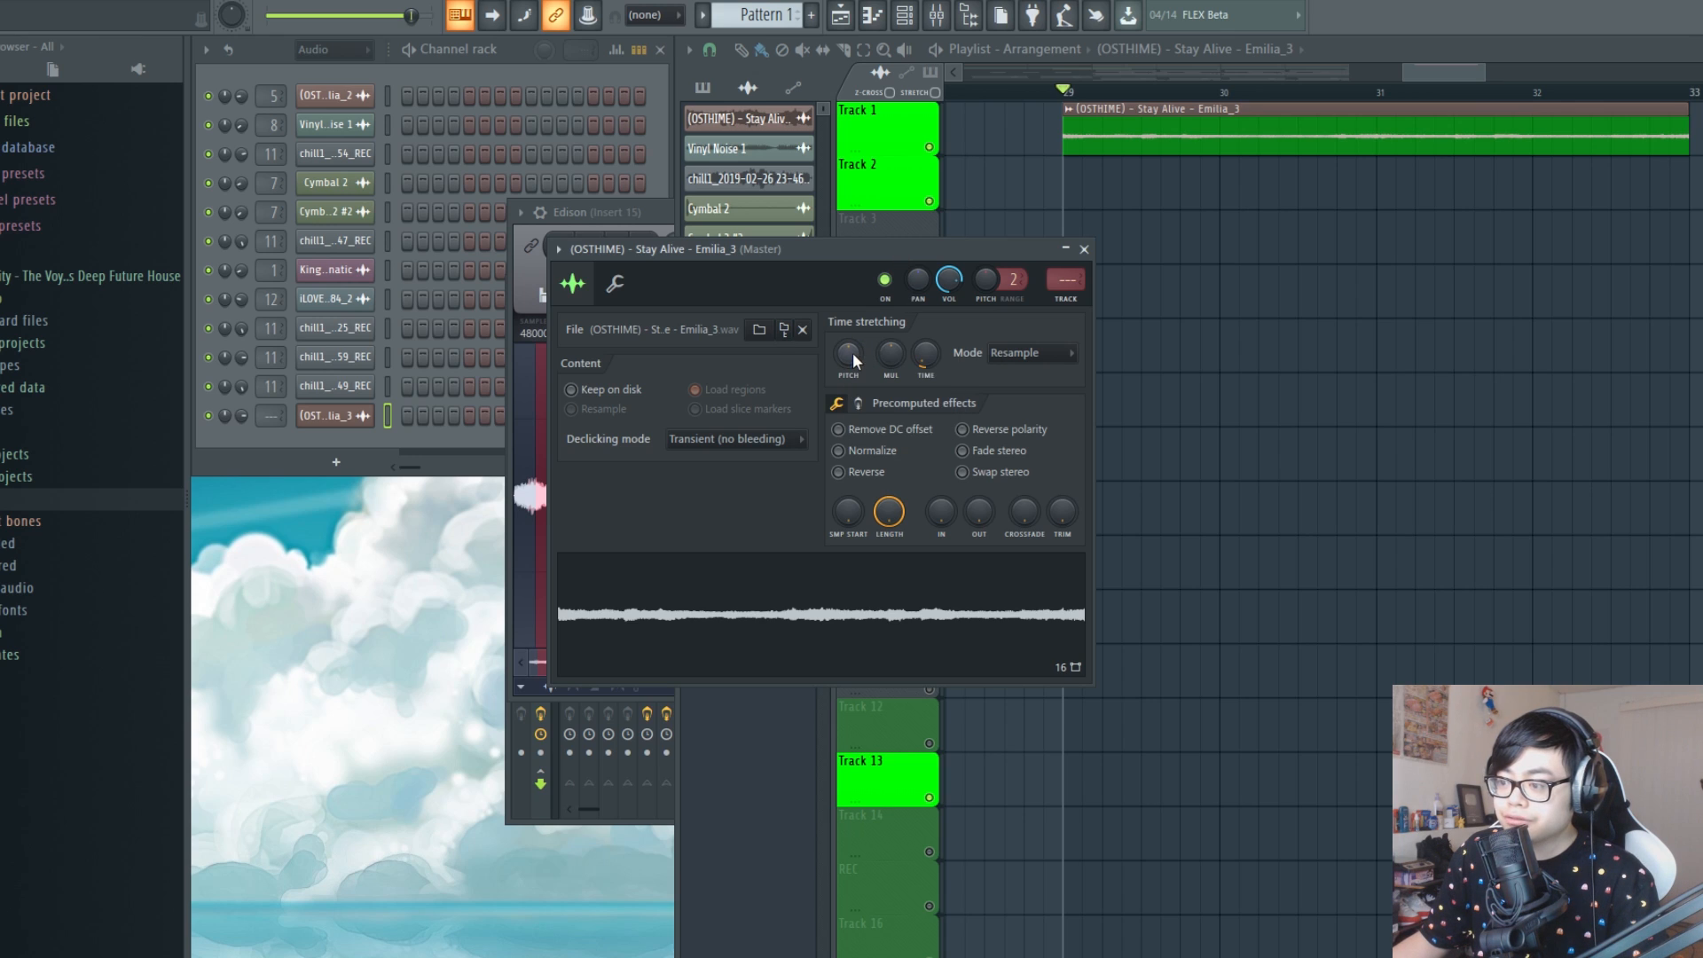
right_click(854, 348)
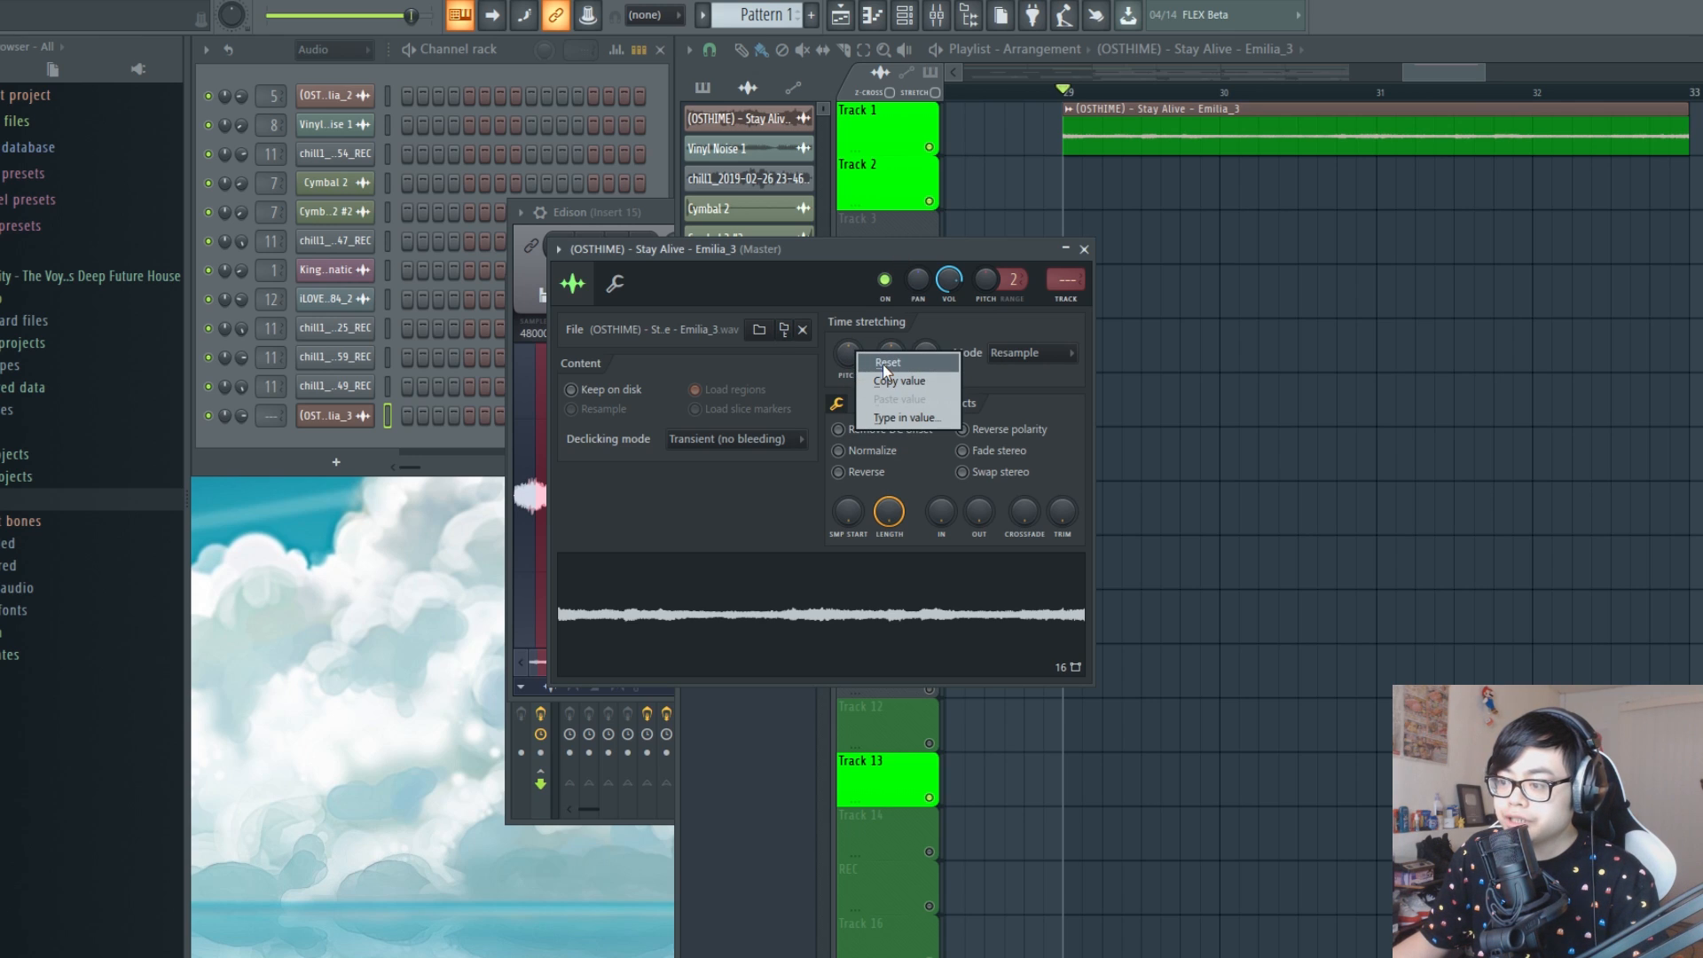
left_click(884, 364)
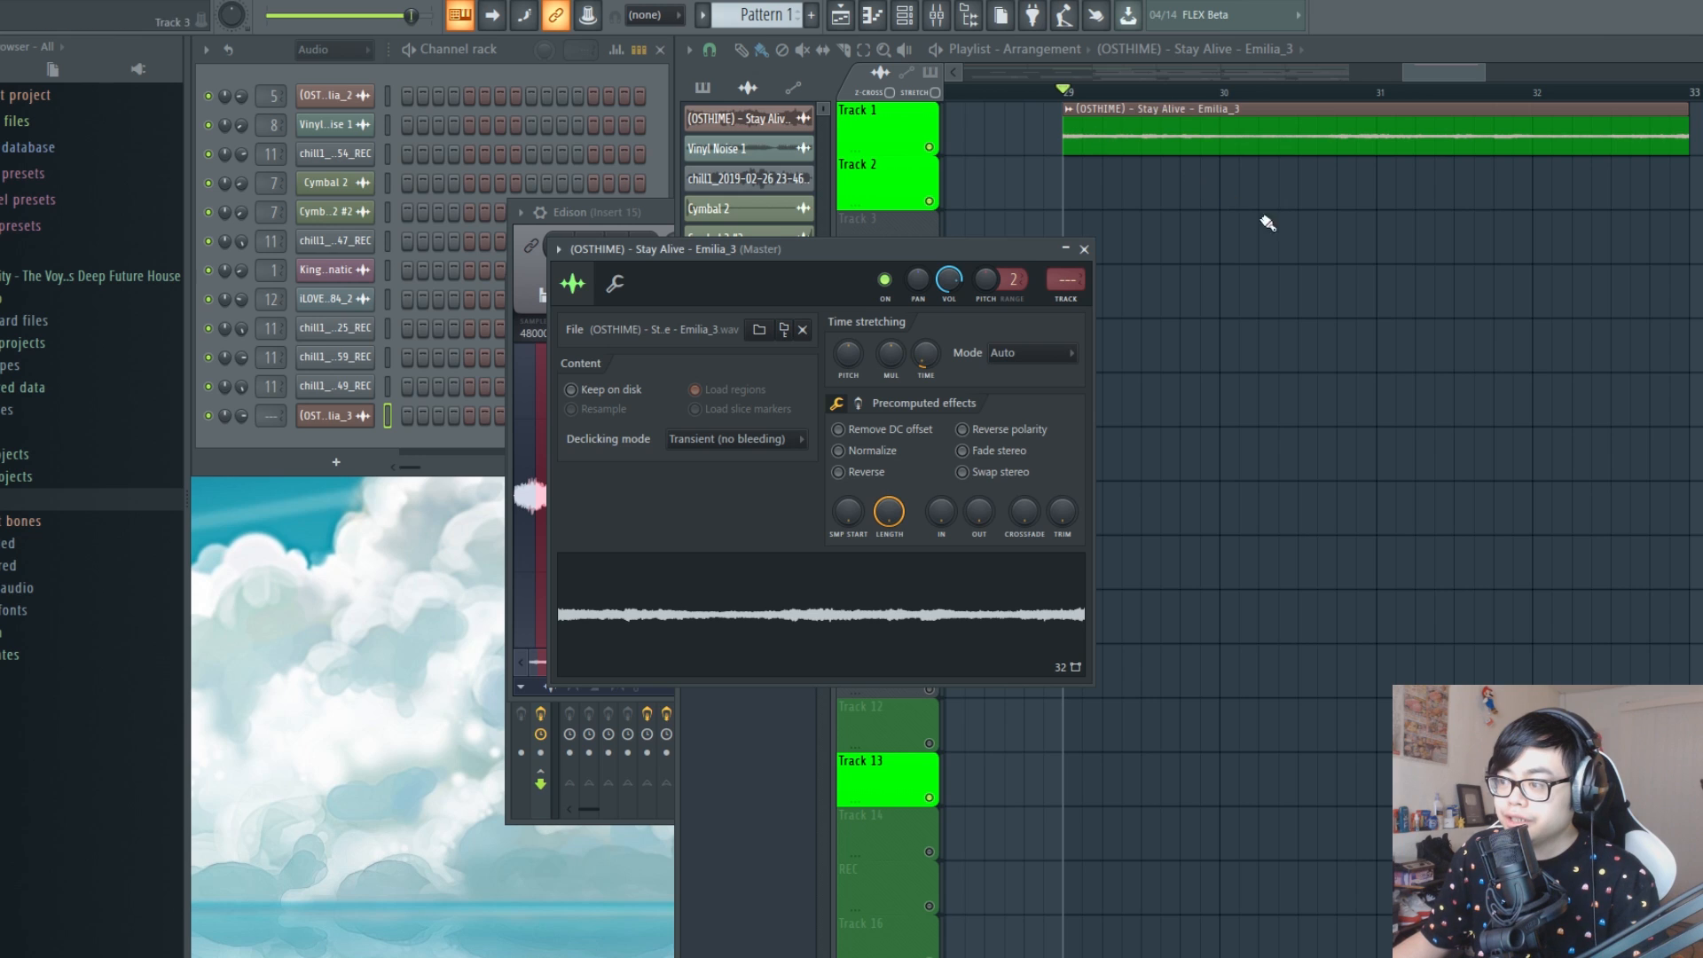
key("space")
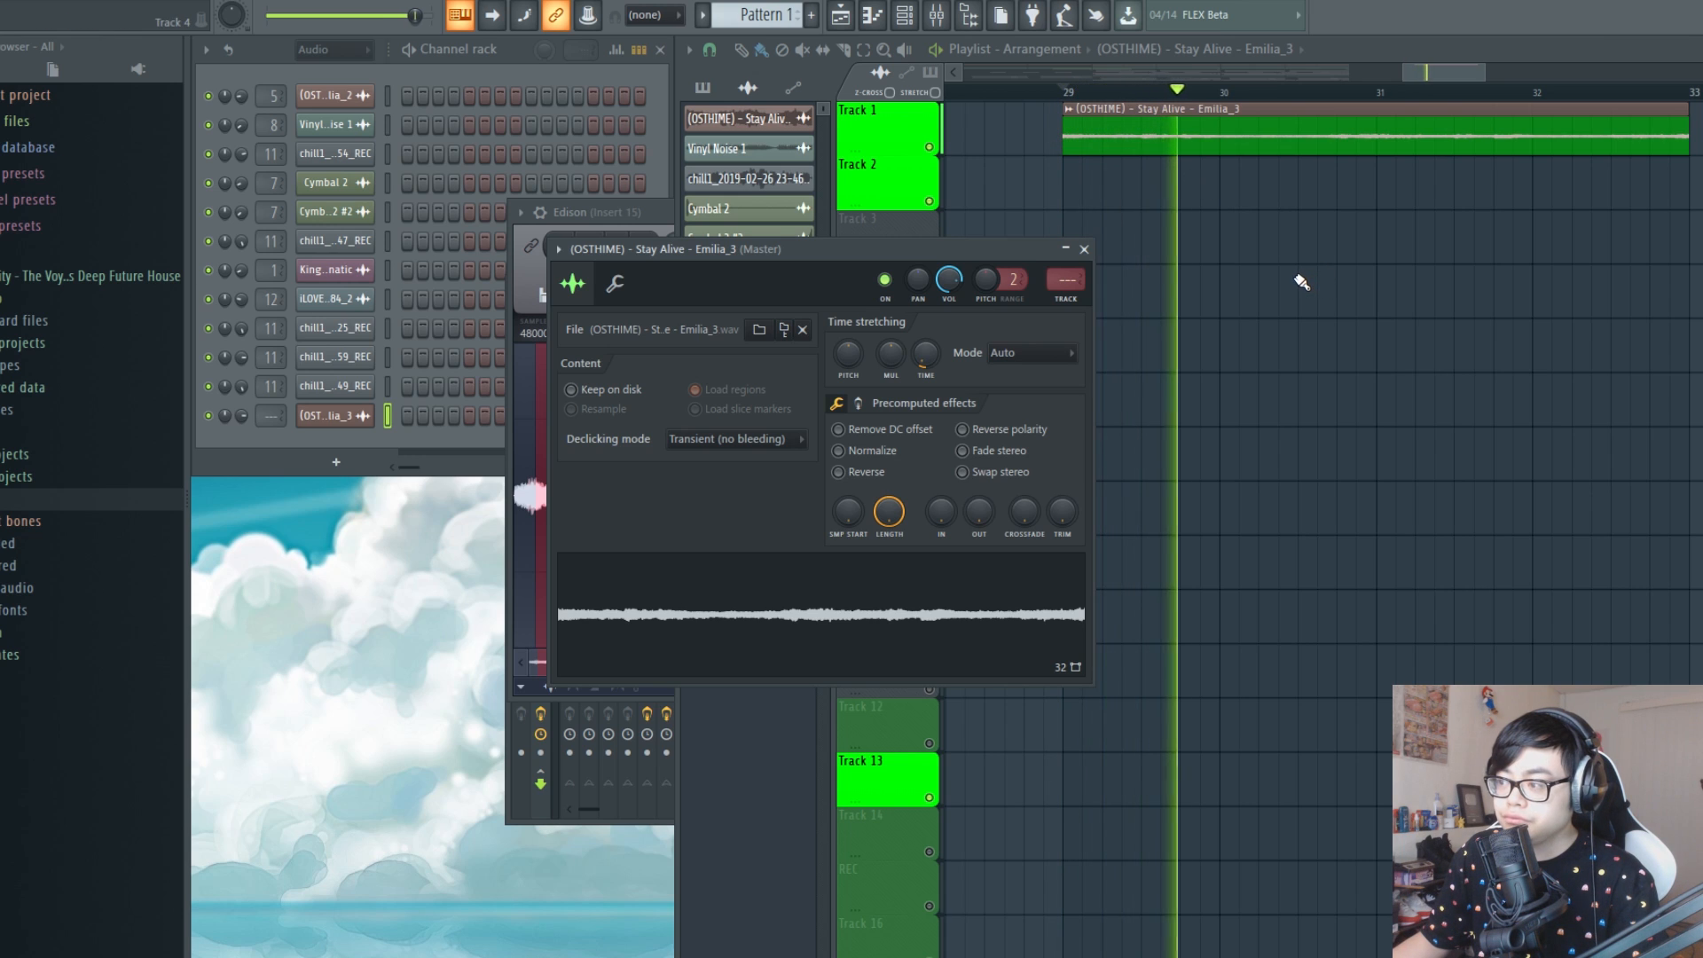
key("space")
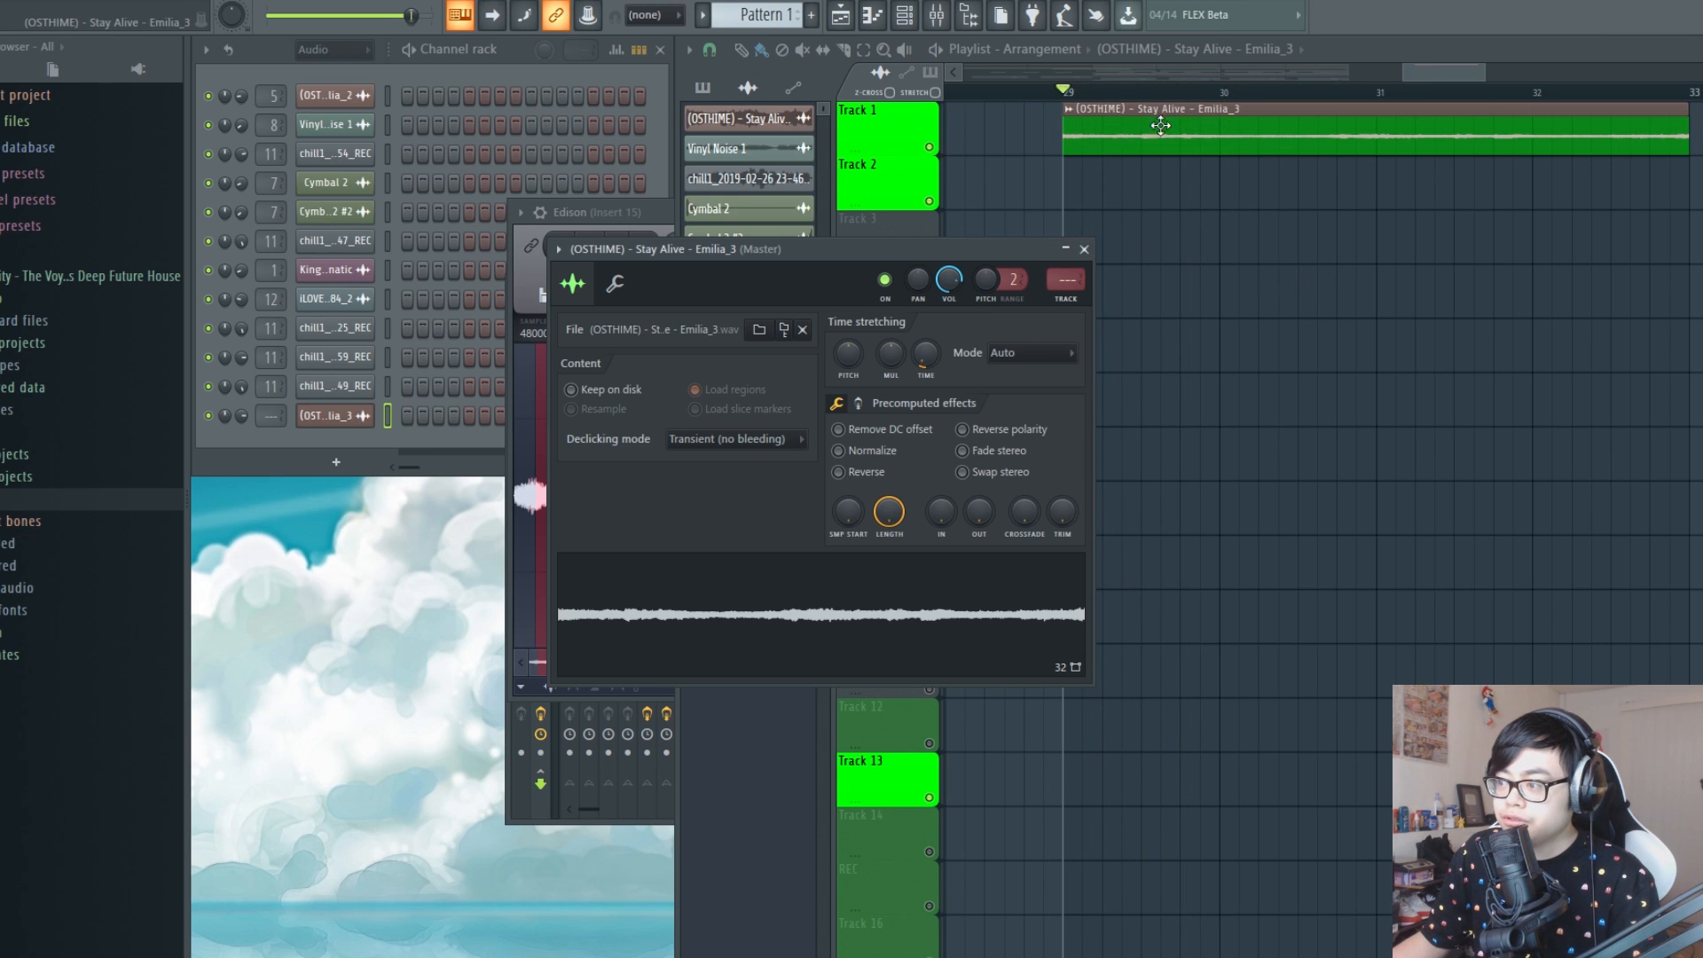
Move the playback position to bar 9 in the existing arrangement for comparison, and return it to the Stay Alive clip at bar 29
scroll(1146, 94, "down", 2)
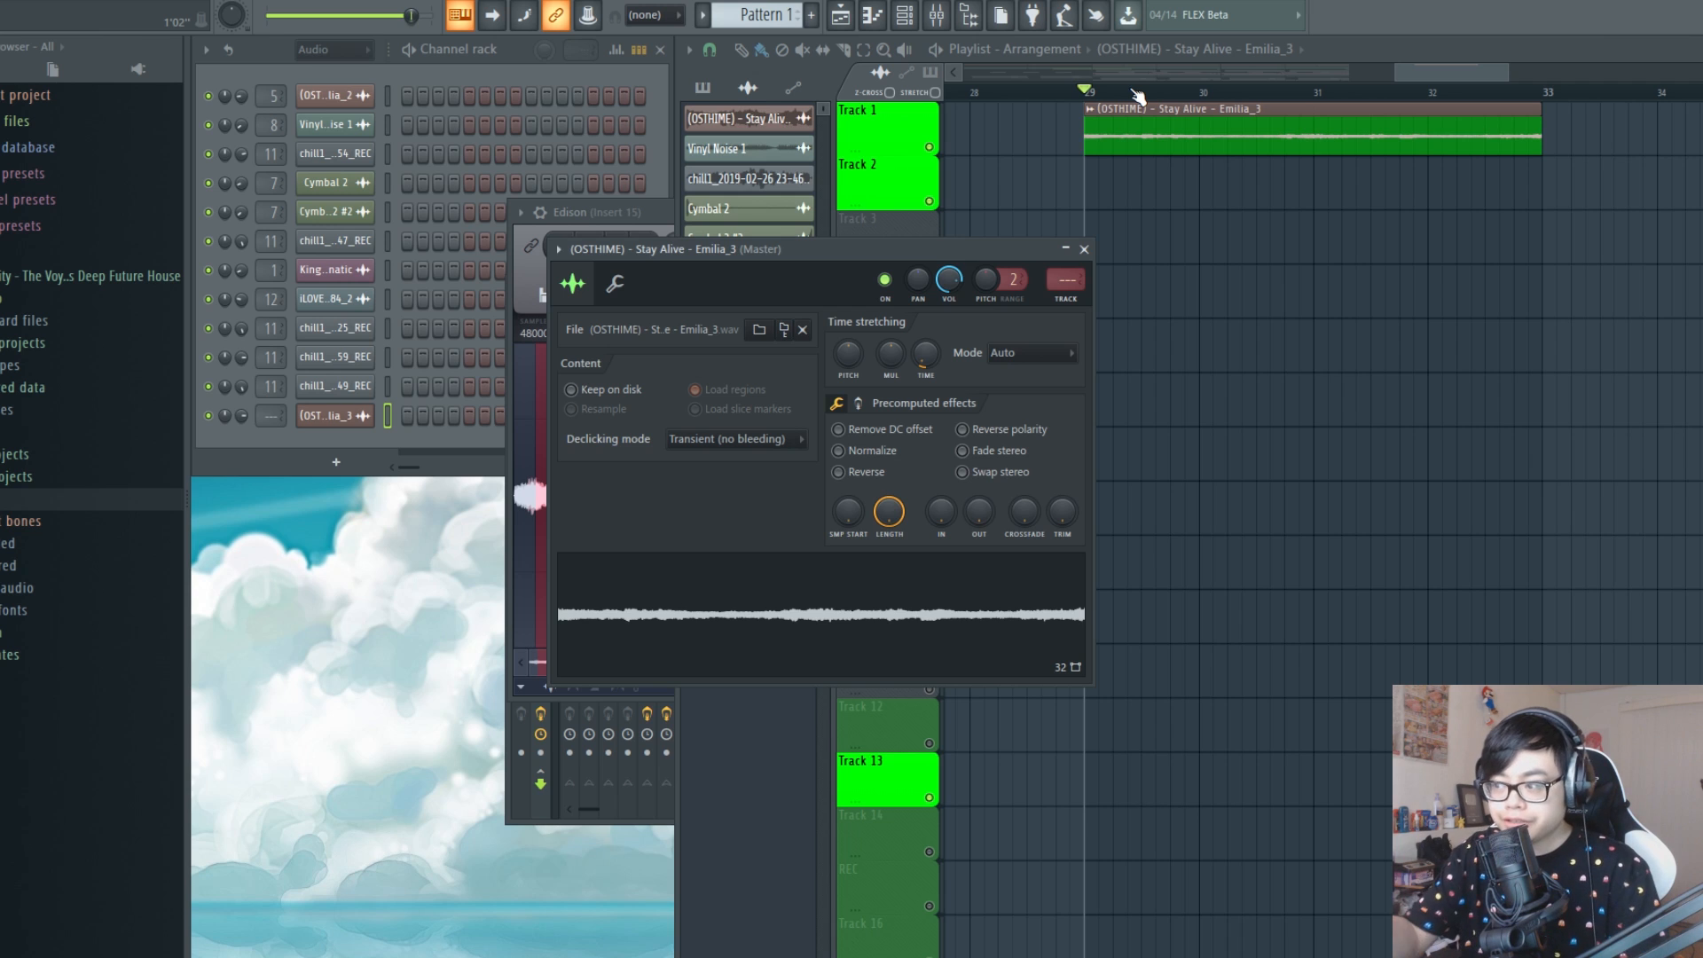
left_click(1134, 72)
left_click(1039, 96)
scroll(1040, 96, "down", 5)
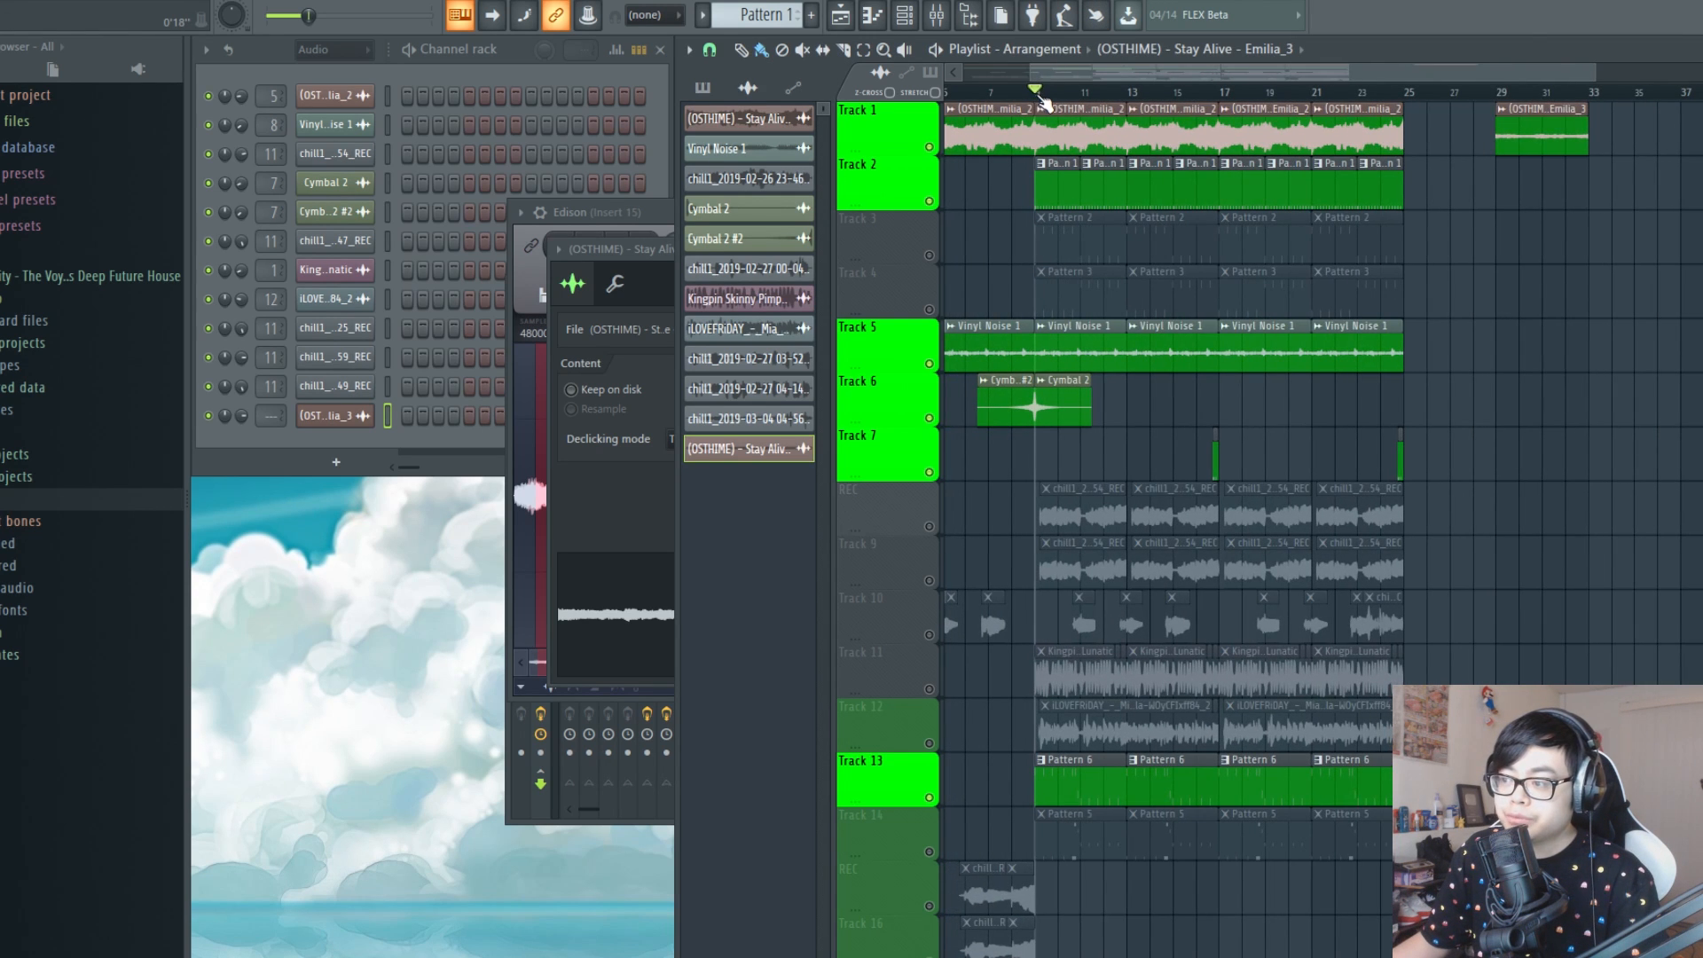
scroll(1512, 95, "up", 5)
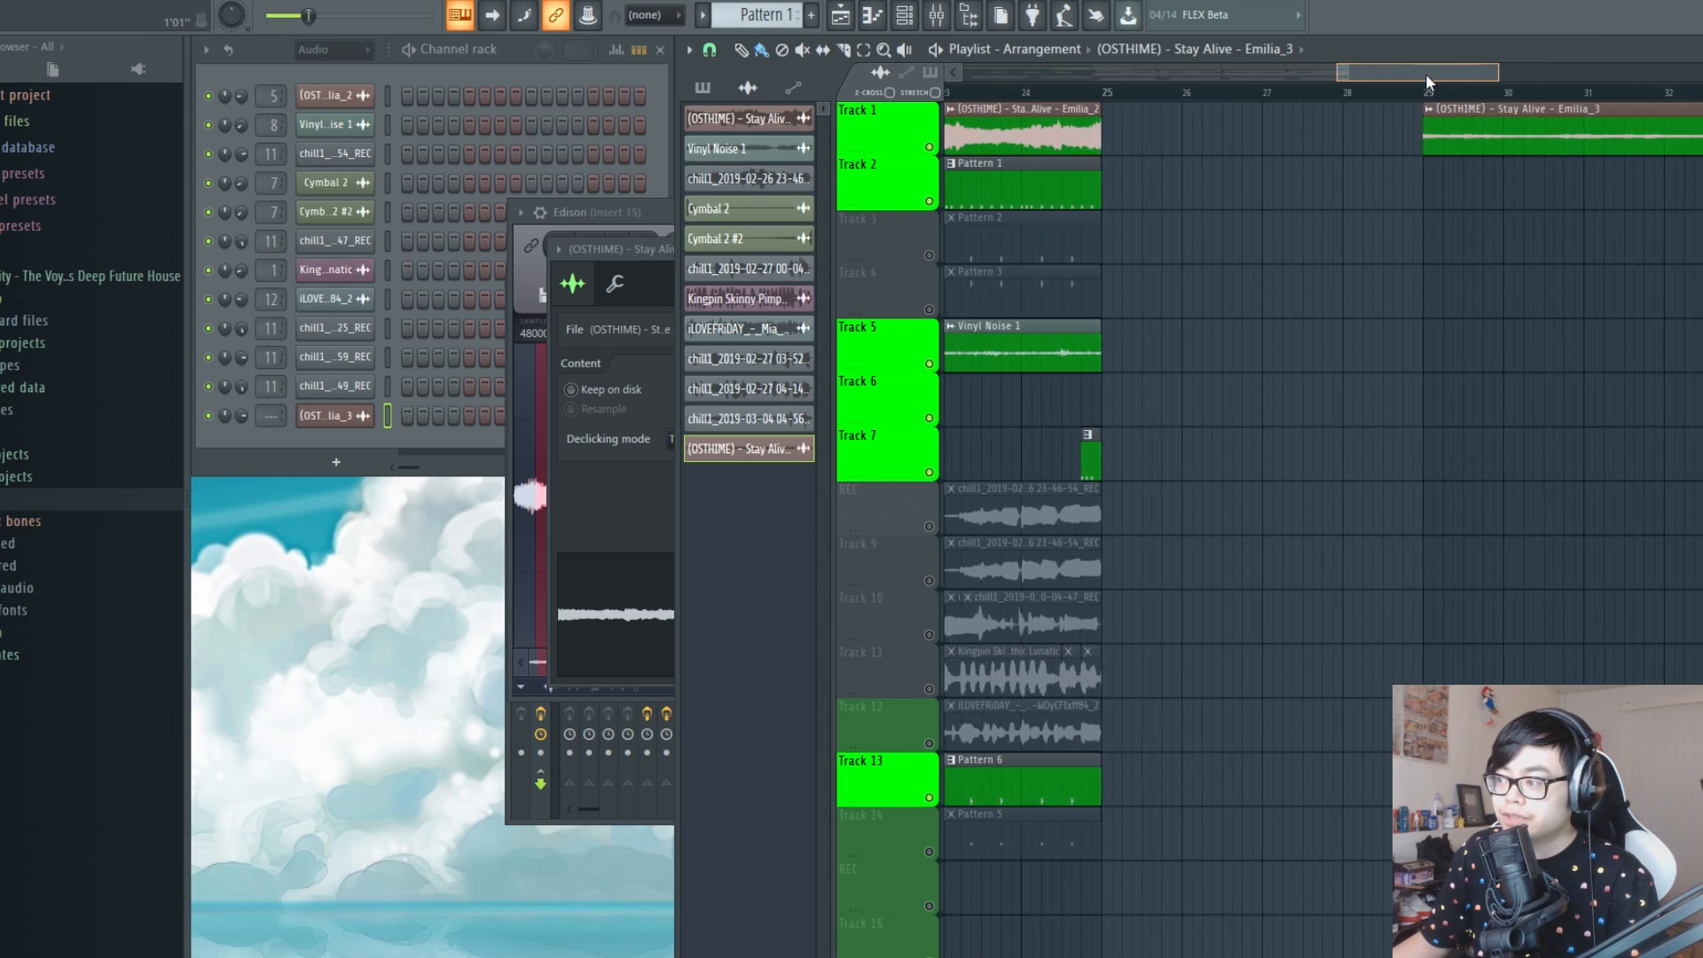
left_click_drag(1424, 73, 1445, 75)
scroll(1410, 88, "up", 3)
left_click(1055, 94)
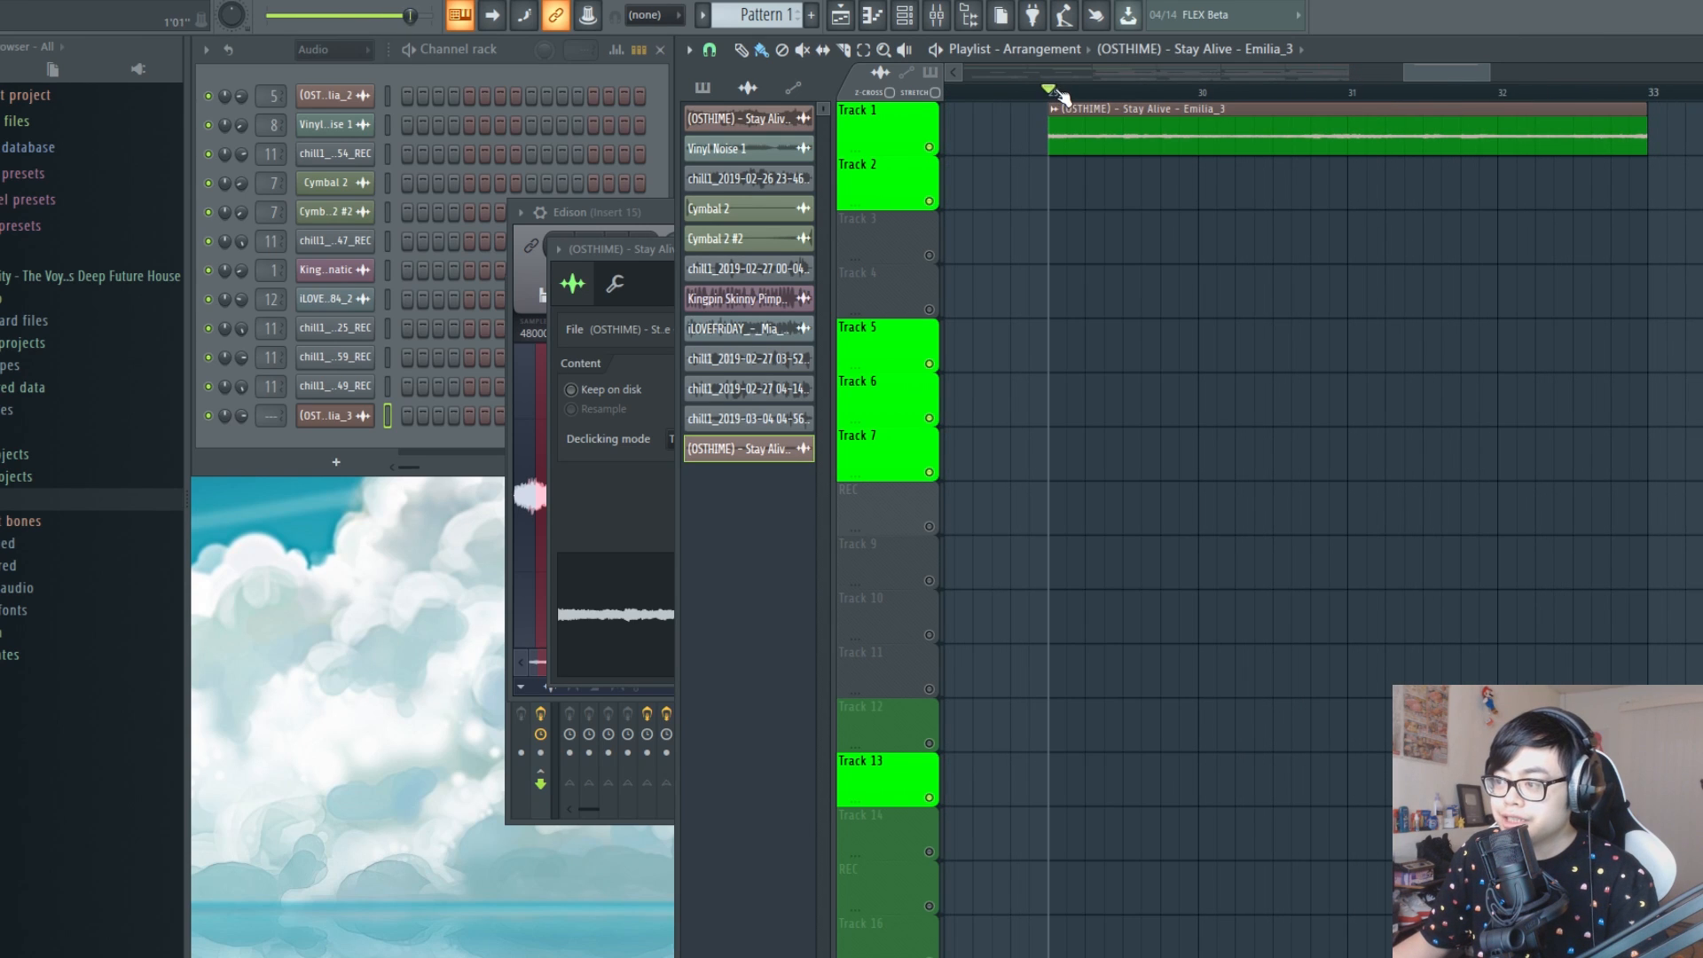
scroll(1060, 95, "down", 5)
scroll(1099, 144, "down", 4)
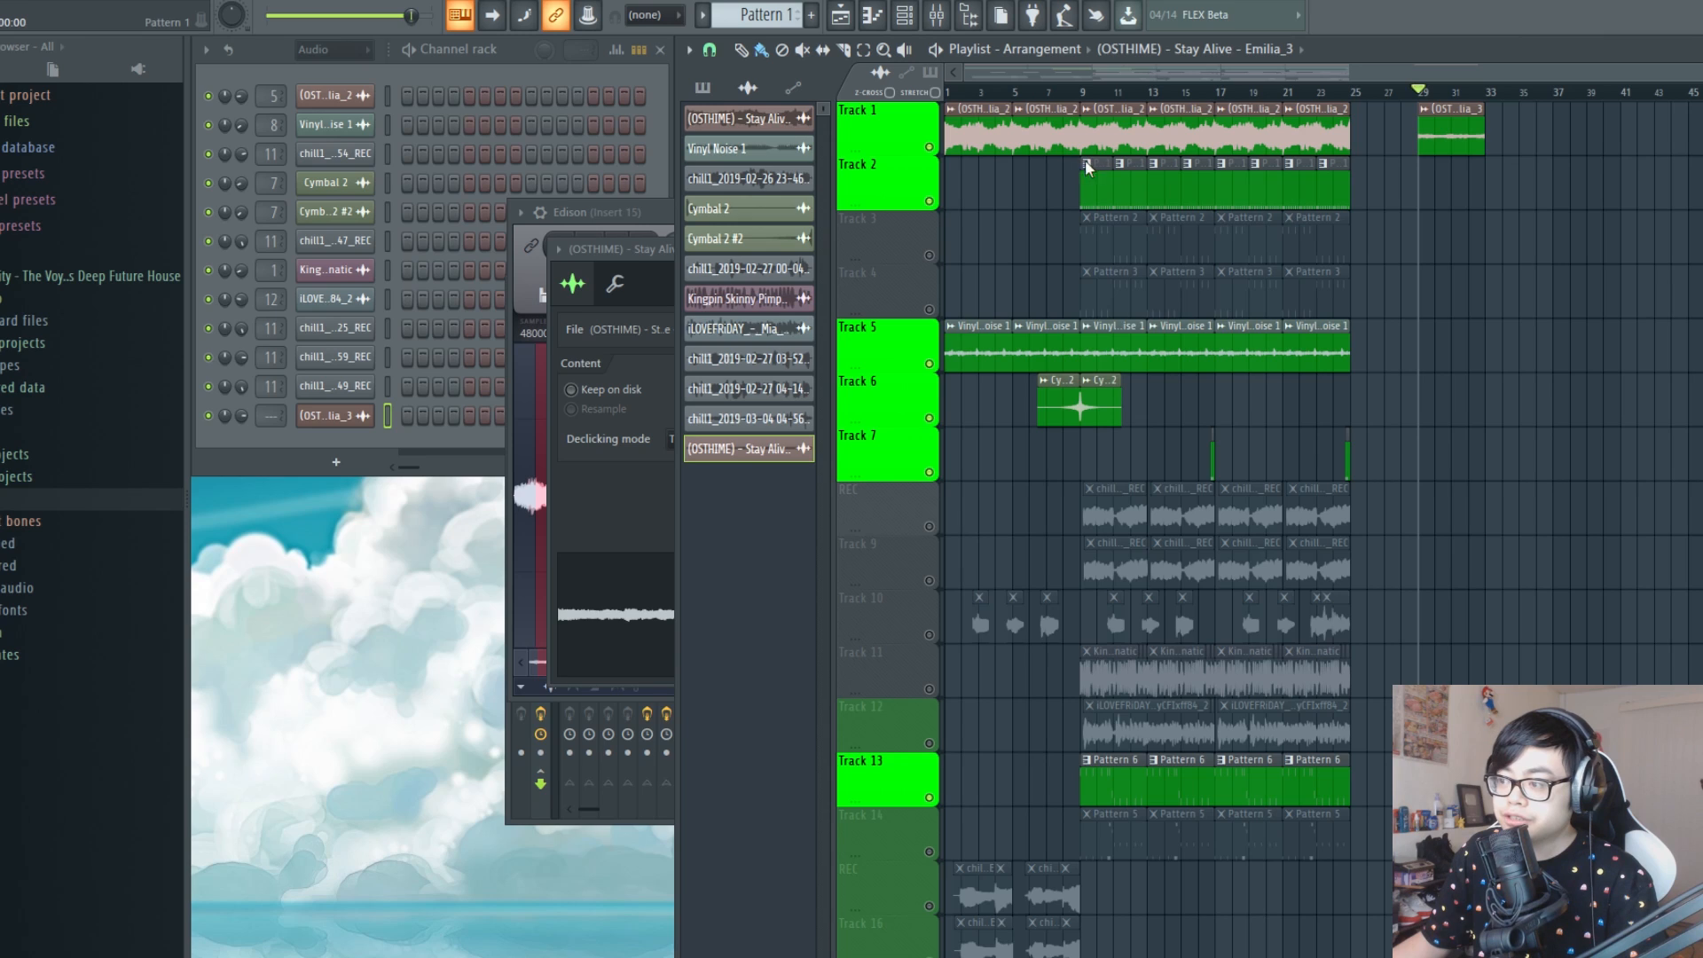
Pick the Pattern 1 clip on Track 2 and bring the channel rack to the front
left_click(1087, 164)
left_click(1104, 197)
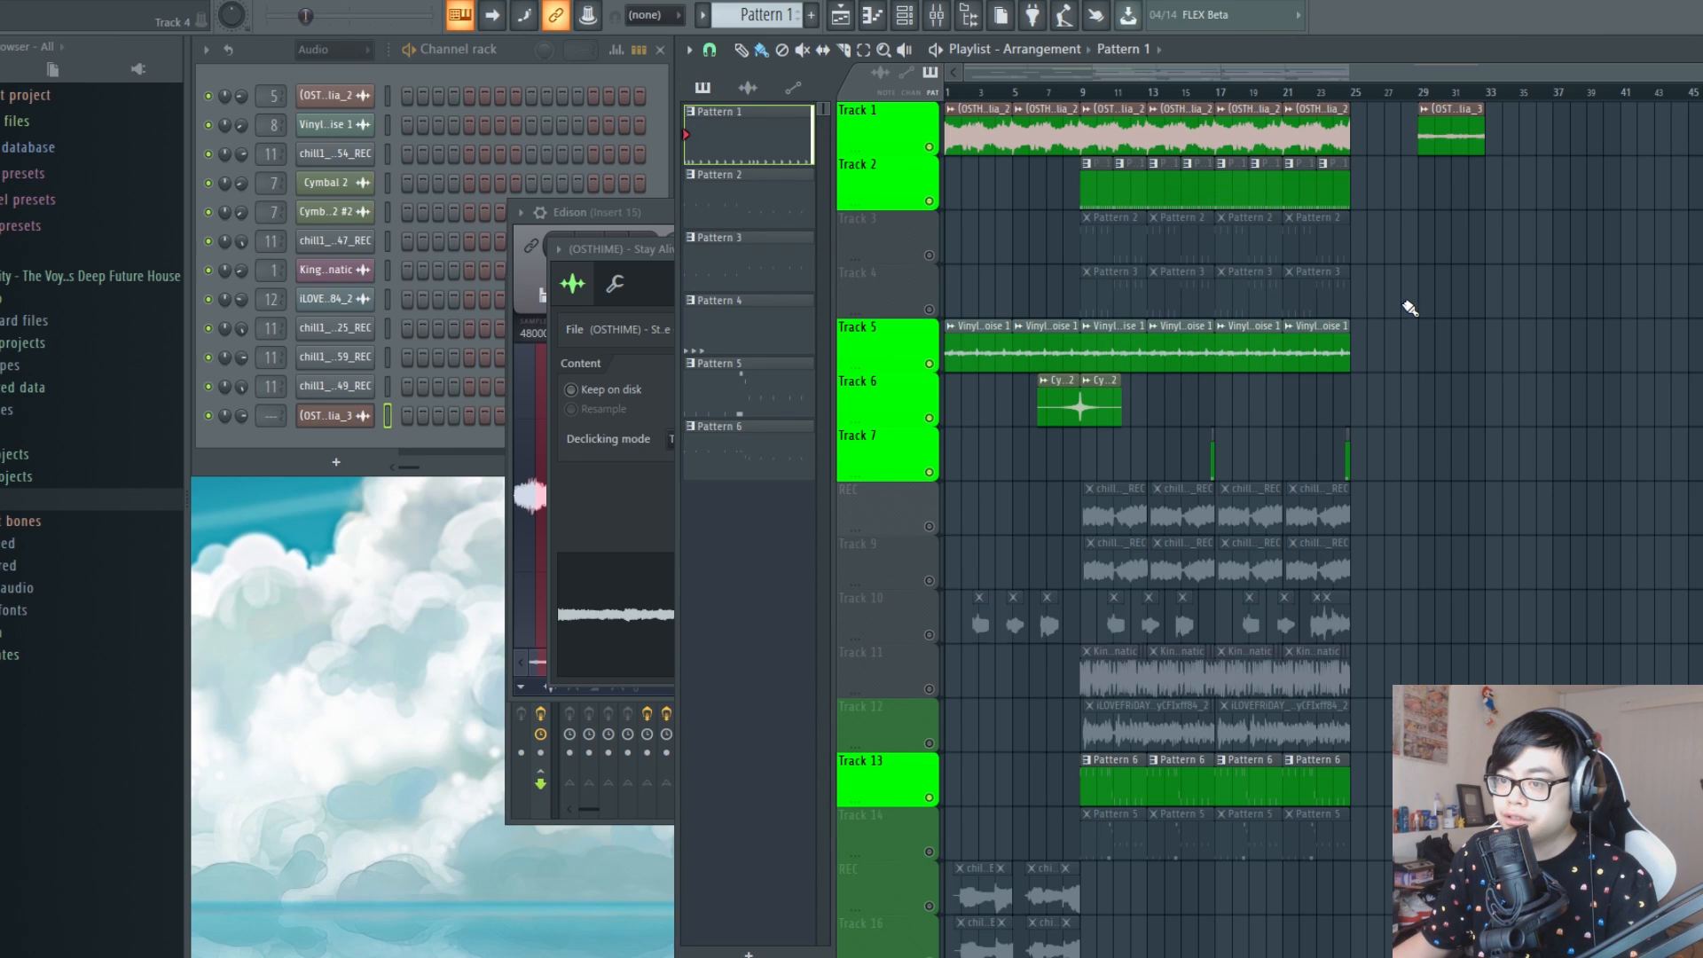
left_click(608, 77)
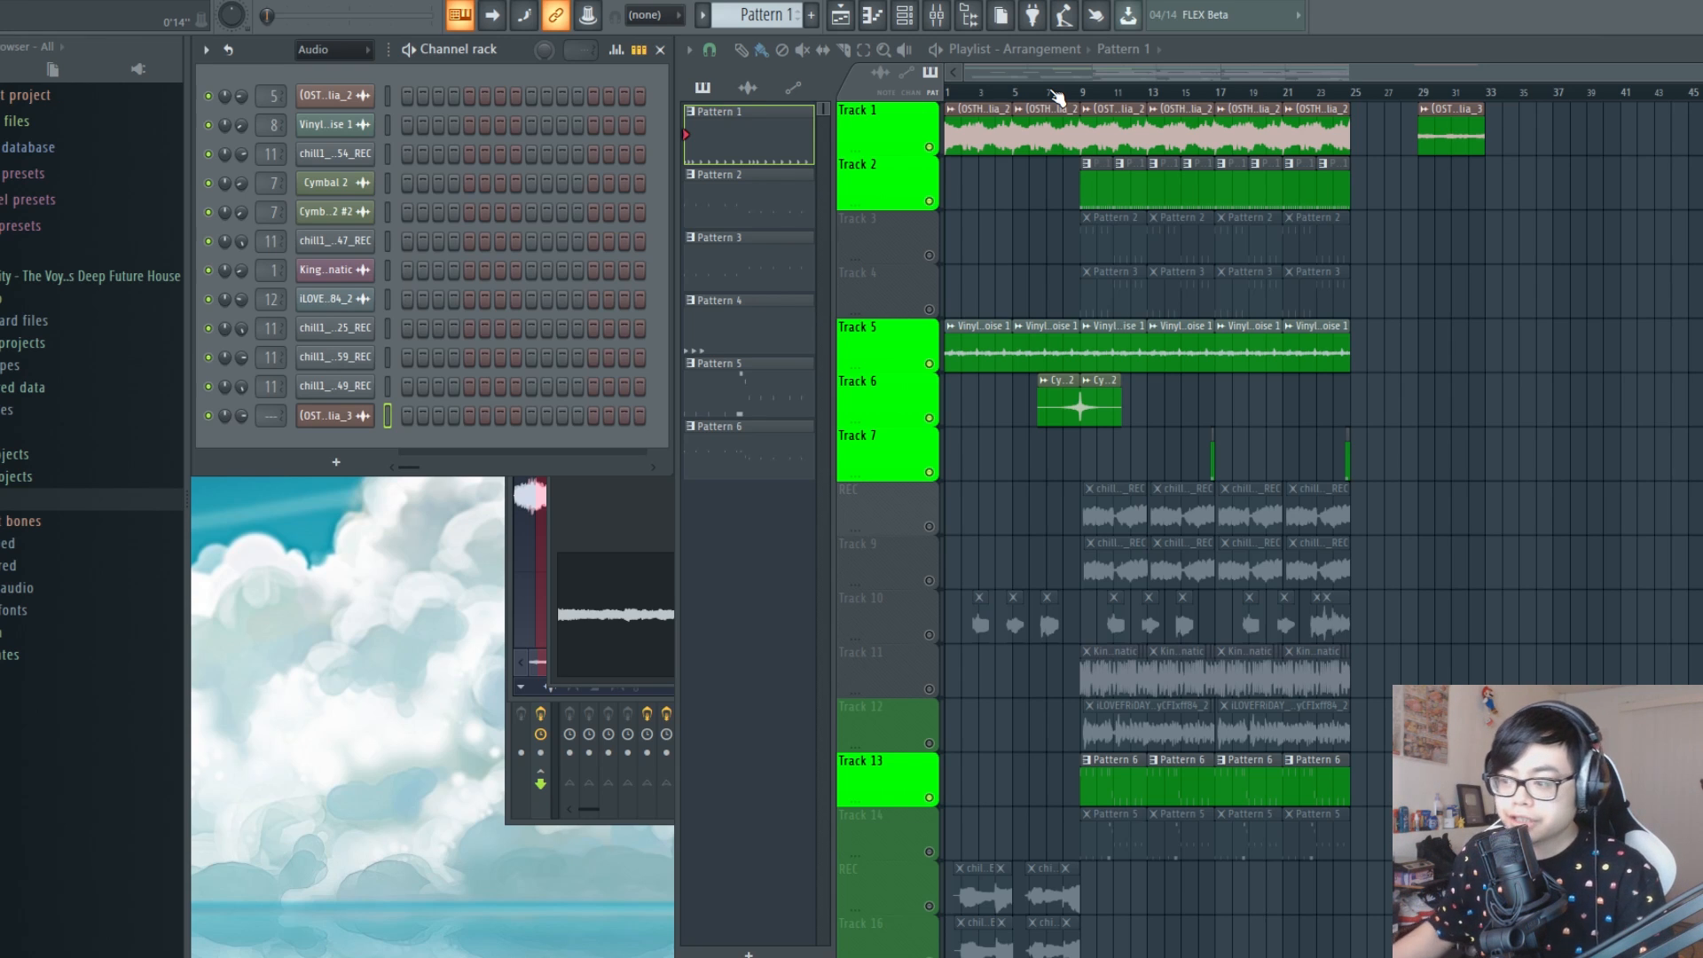
Place a second copy of the new Stay Alive clip on Track 1 at bar 33, directly after the first
left_click(1450, 133)
scroll(1566, 96, "up", 6)
left_click(1306, 134)
left_click_drag(1384, 136, 1363, 137)
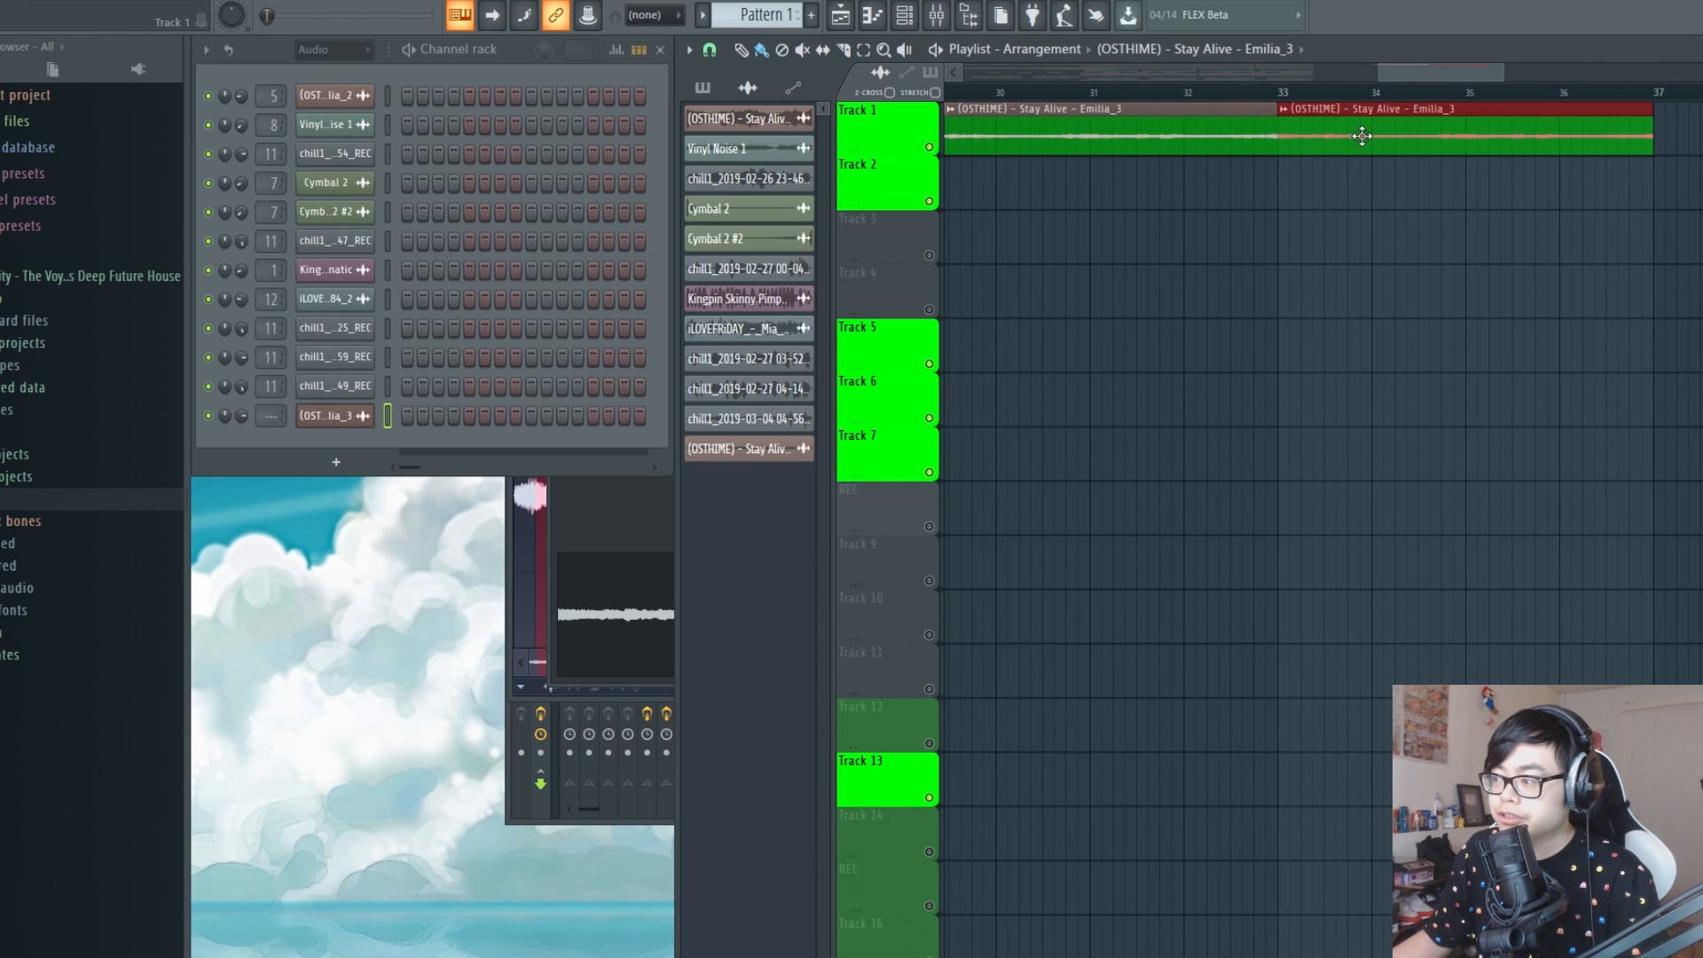
Add three more Stay Alive copies end to end on Track 1 from bar 37, and delete the last one
scroll(1354, 96, "down", 6)
left_click_drag(1501, 191, 1642, 185)
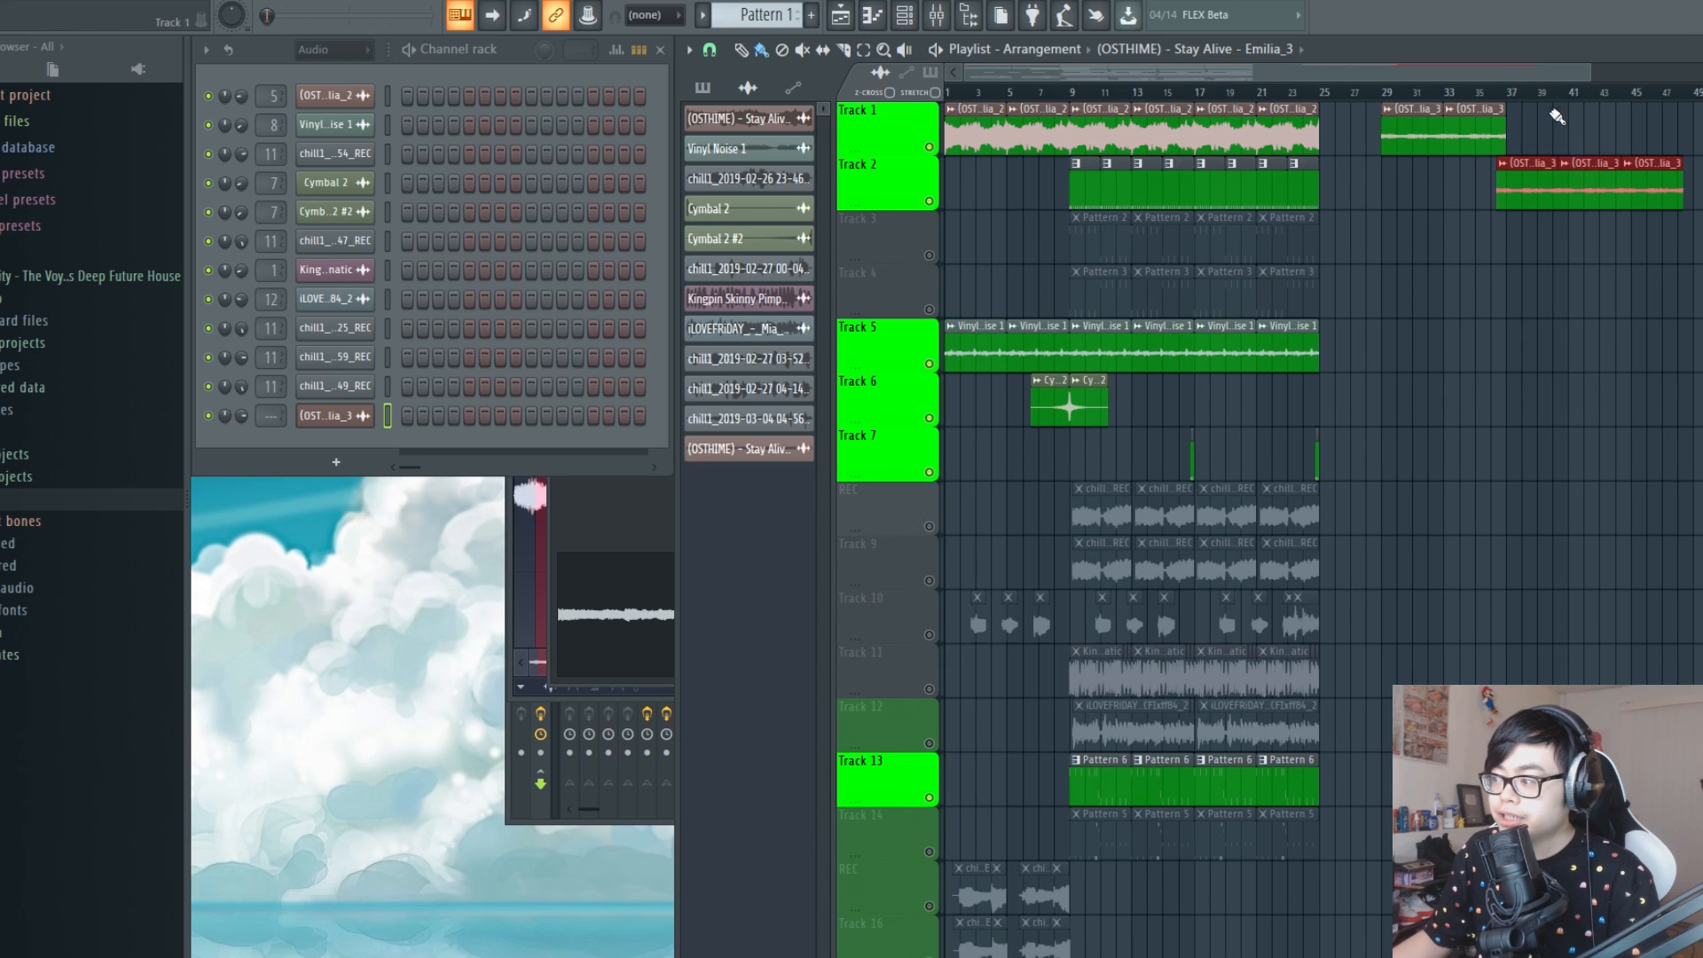
scroll(1558, 95, "up", 6)
left_click_drag(1533, 168, 1478, 112)
scroll(1460, 95, "down", 6)
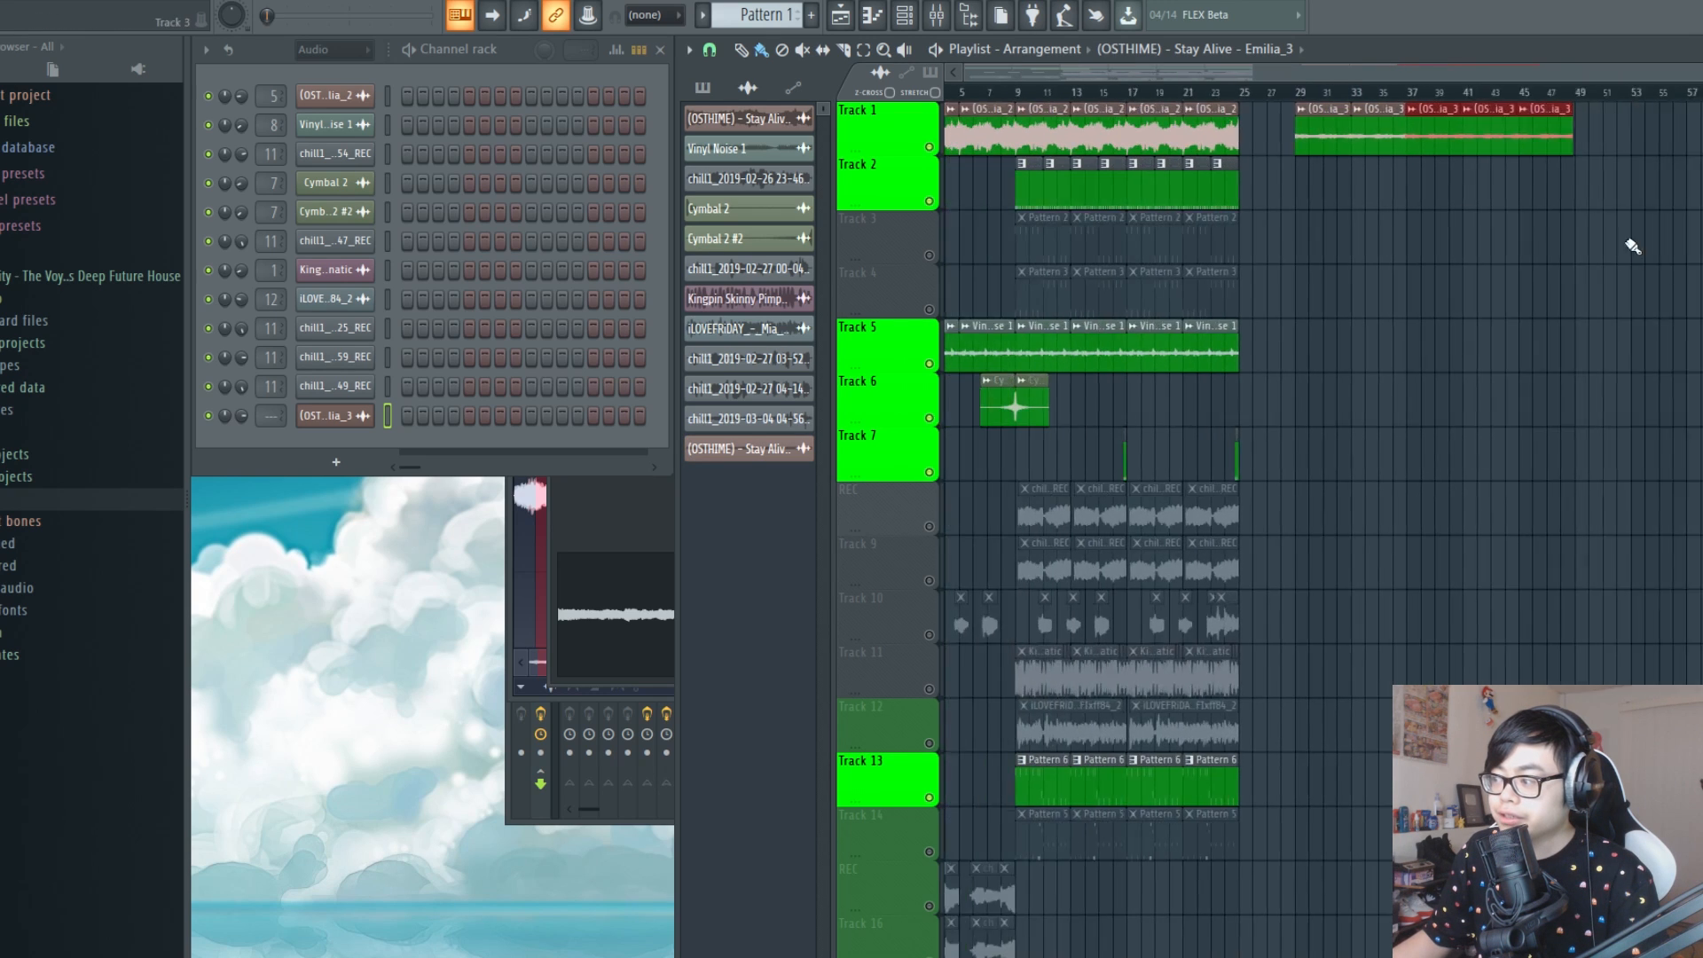
right_click(1533, 133)
Set the playback position to bar 29 and open the sample settings of the first new Stay Alive clip
scroll(1315, 97, "up", 6)
left_click(1230, 94)
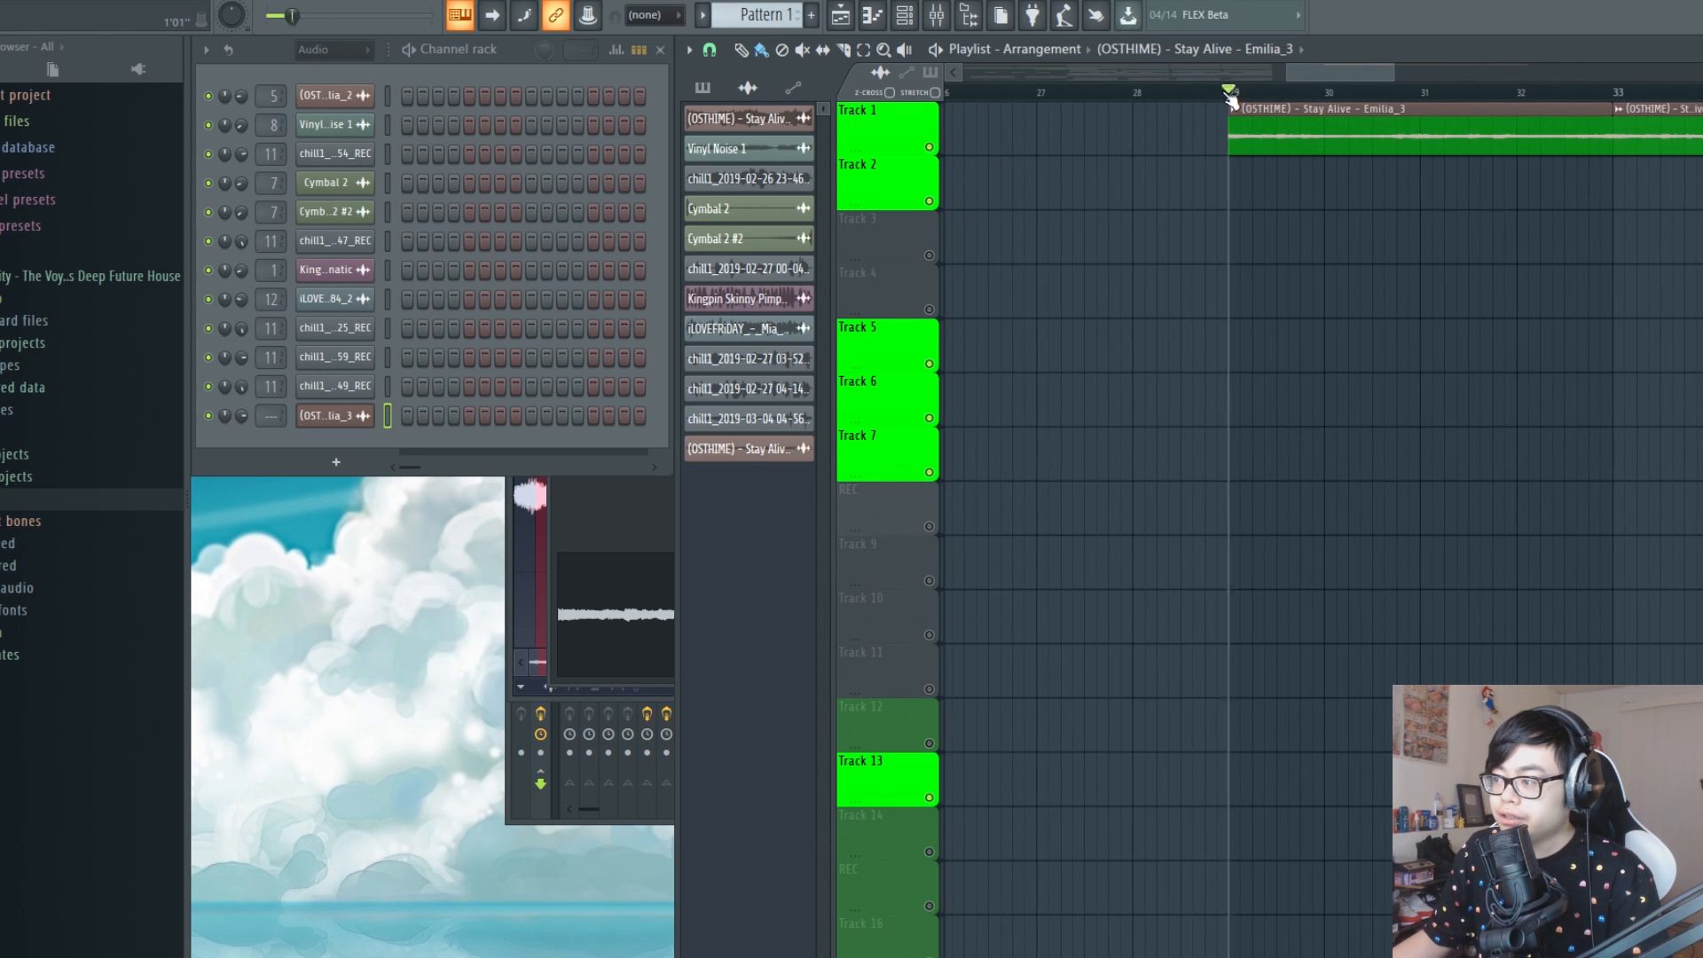
scroll(1460, 105, "down", 4)
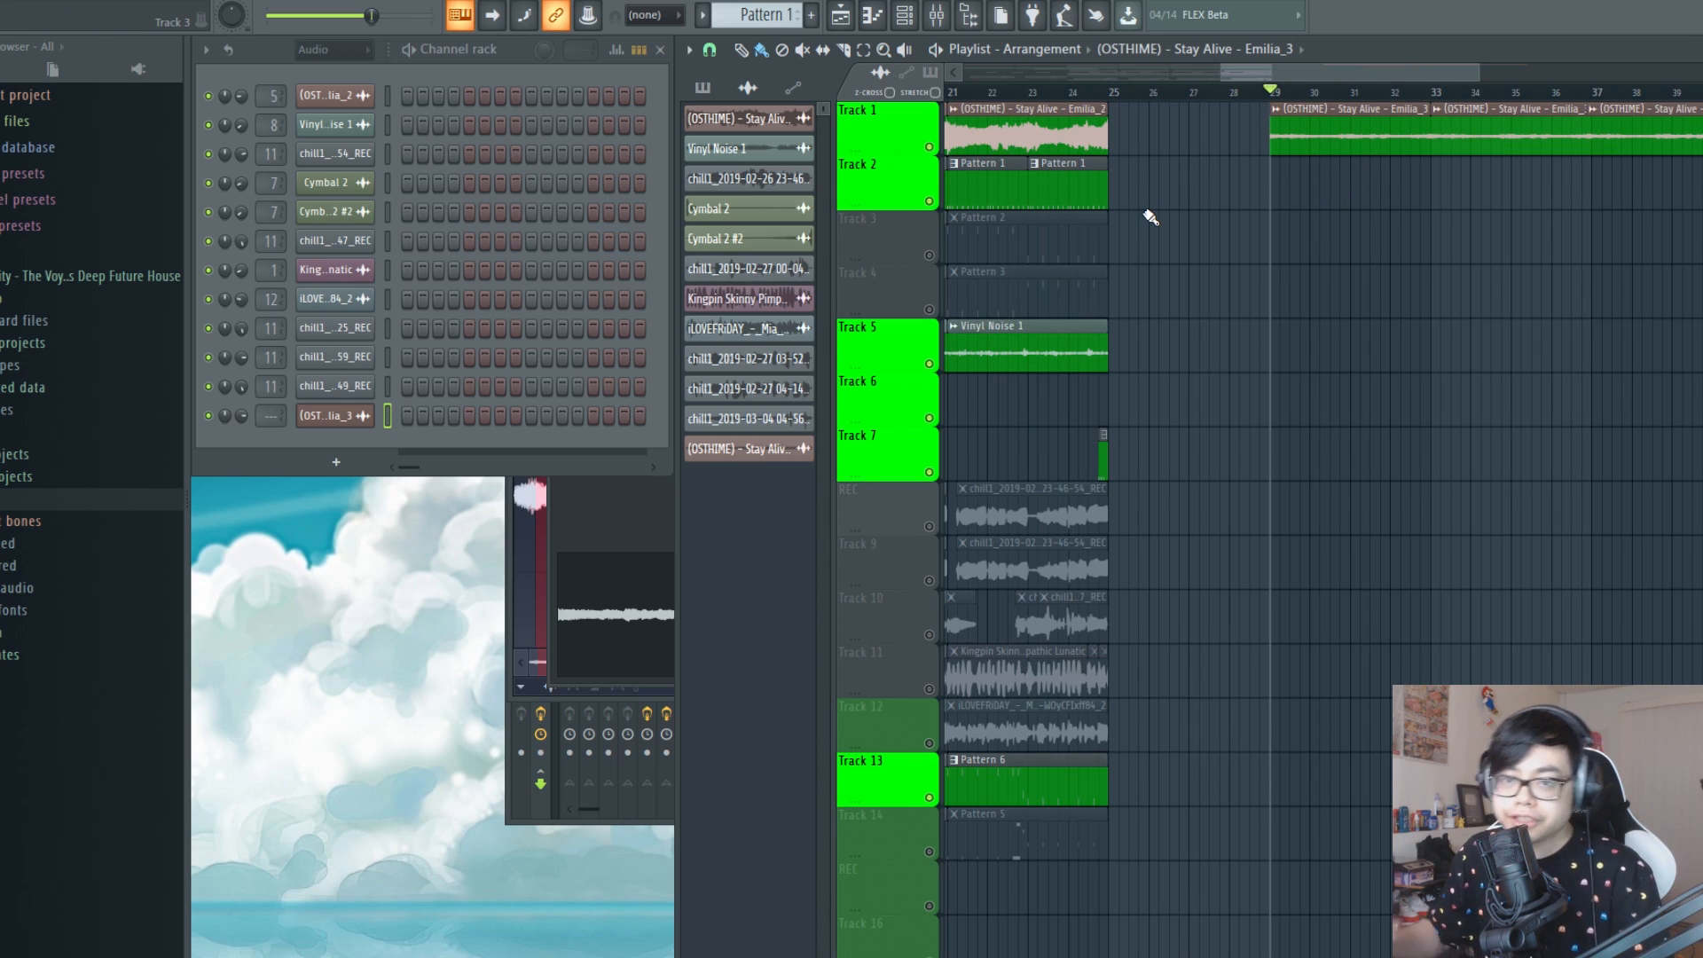
double_click(1348, 130)
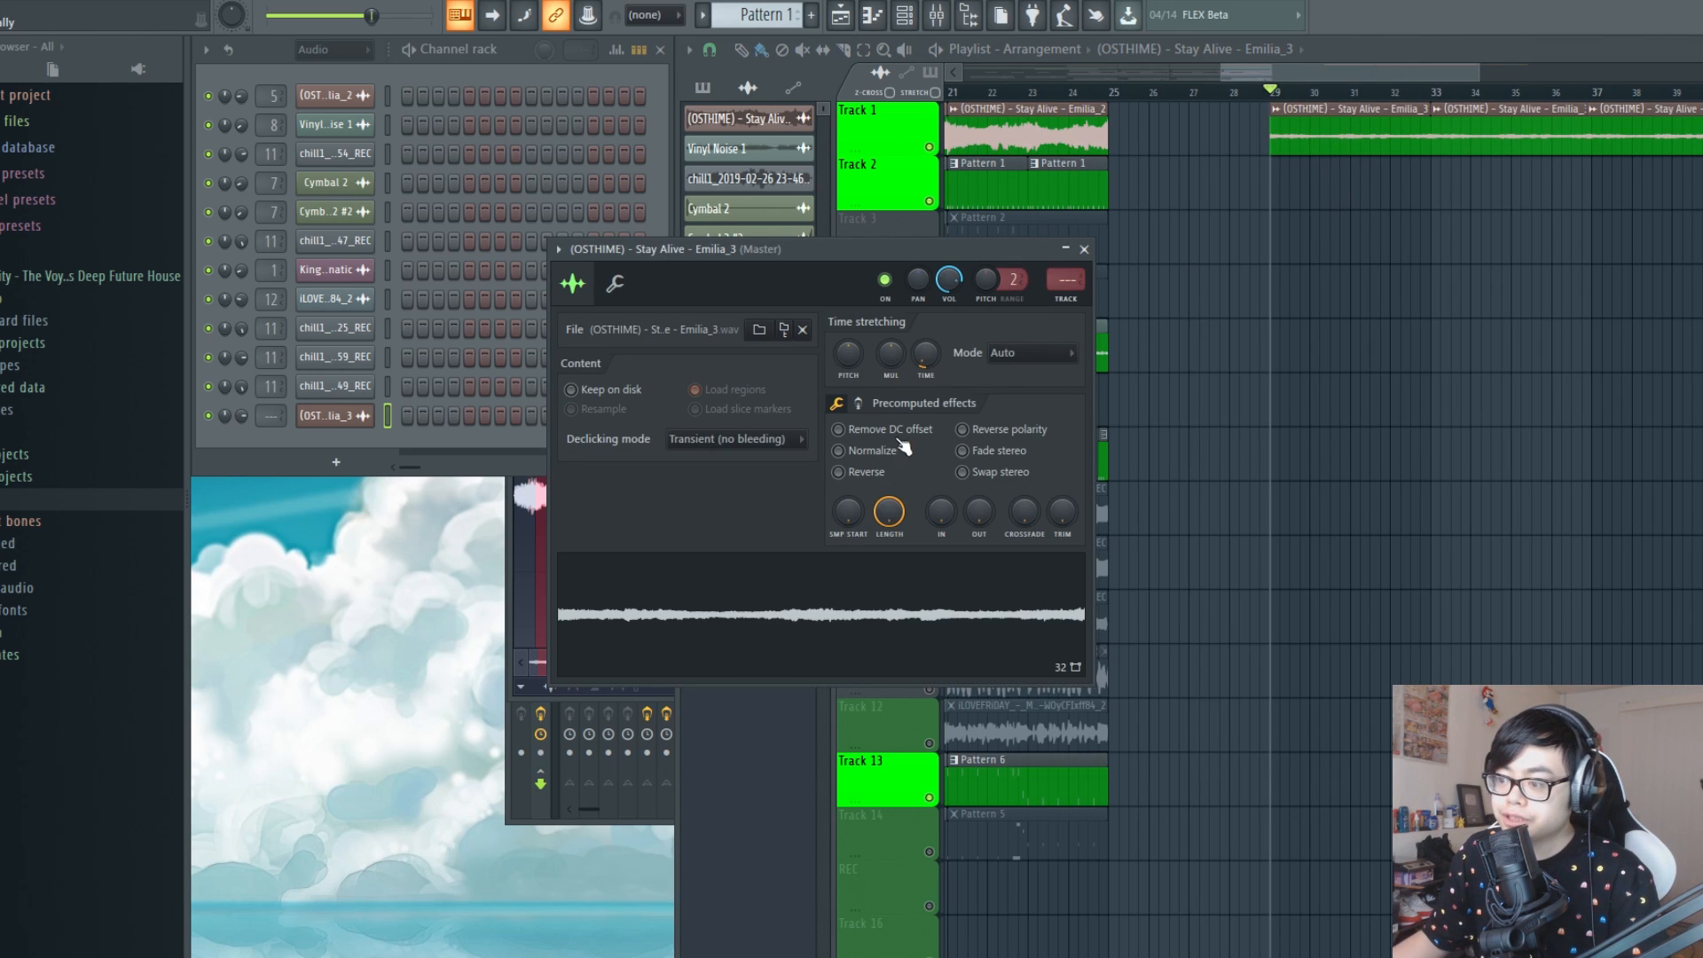
Try the Reverse effect on the Stay Alive sample, listen to it from bar 29 and turn the effect off again
left_click(860, 477)
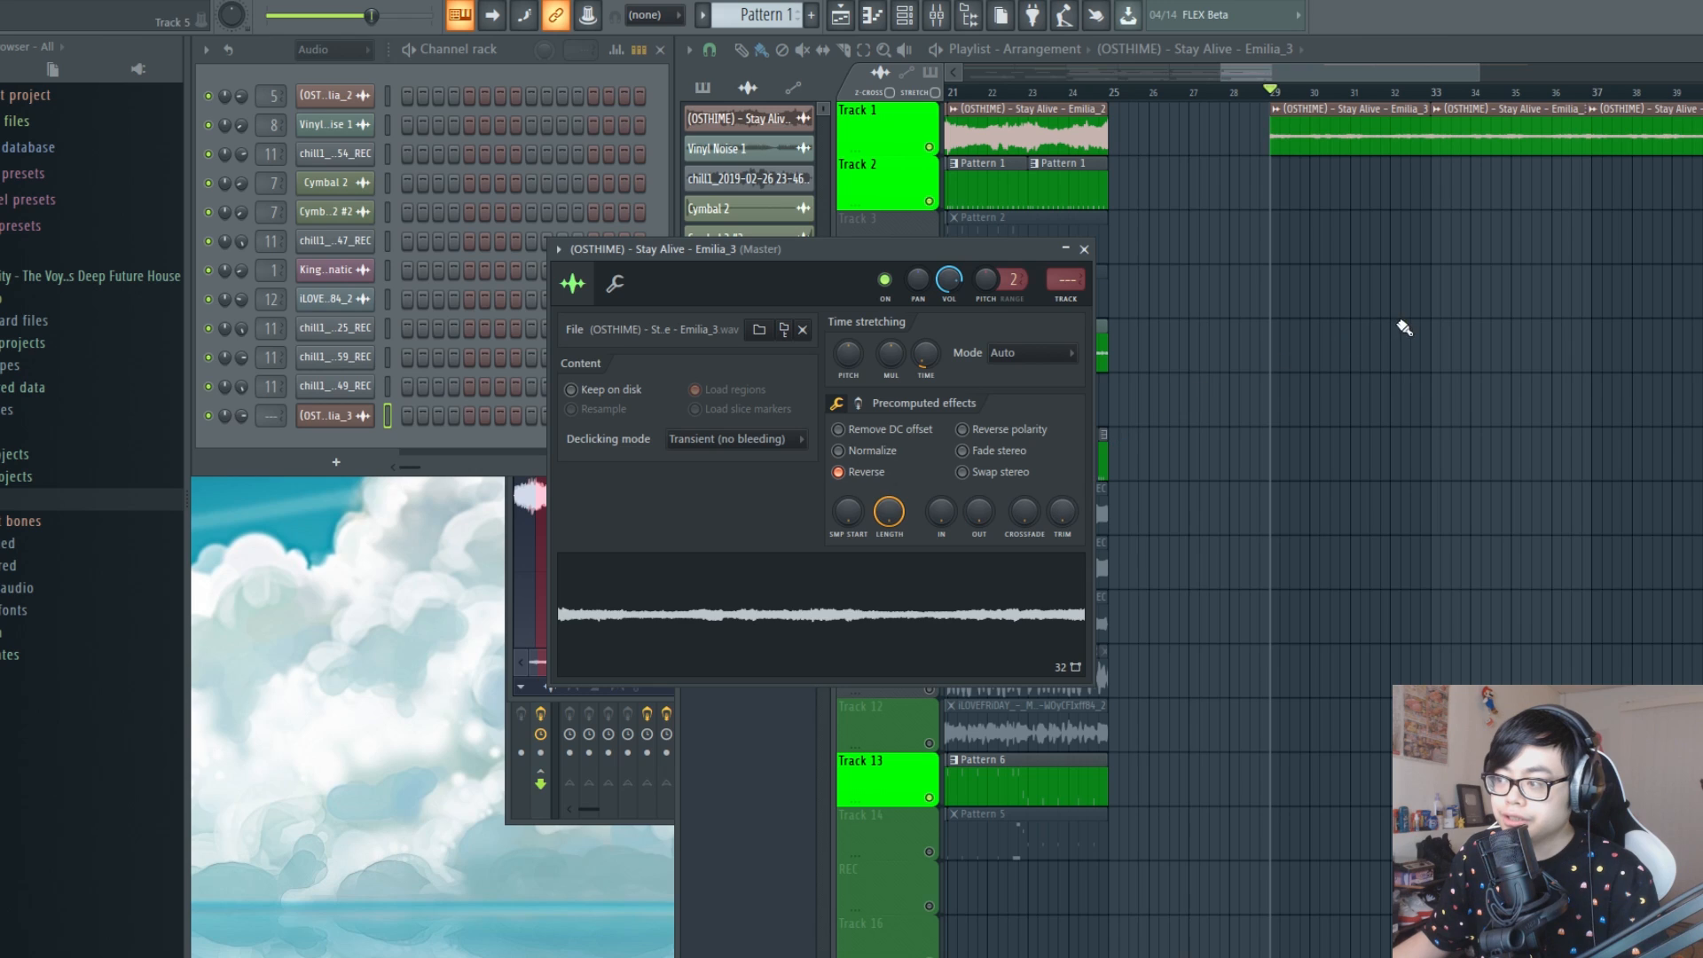
key("space")
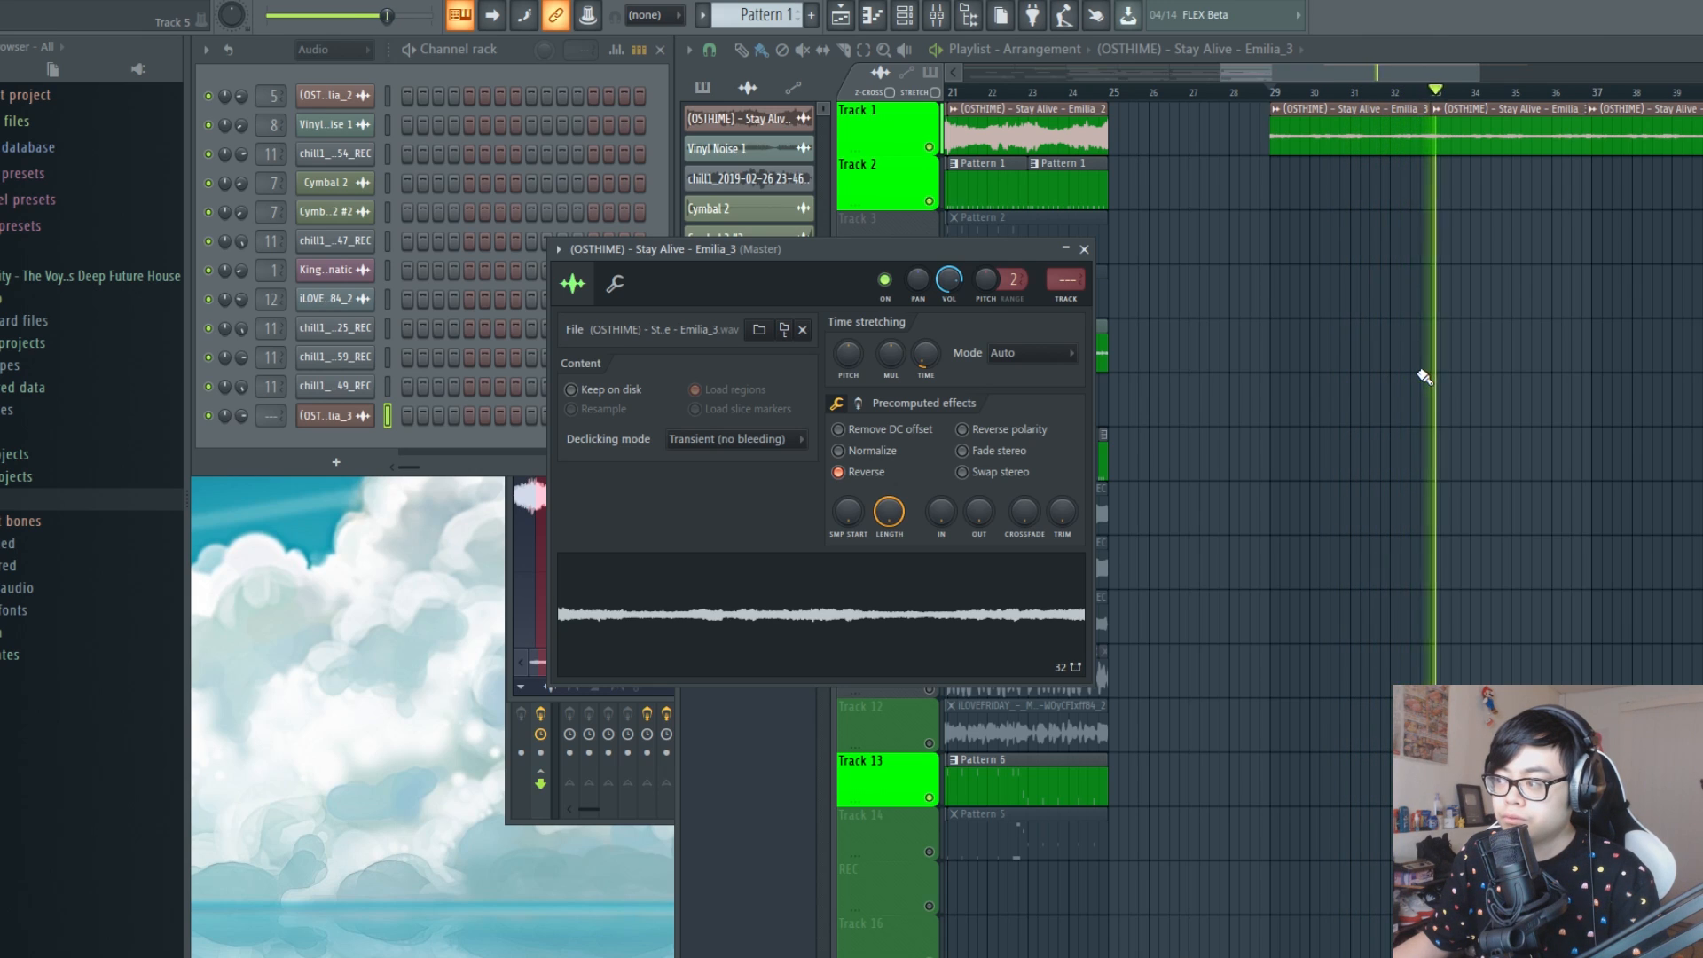
key("space")
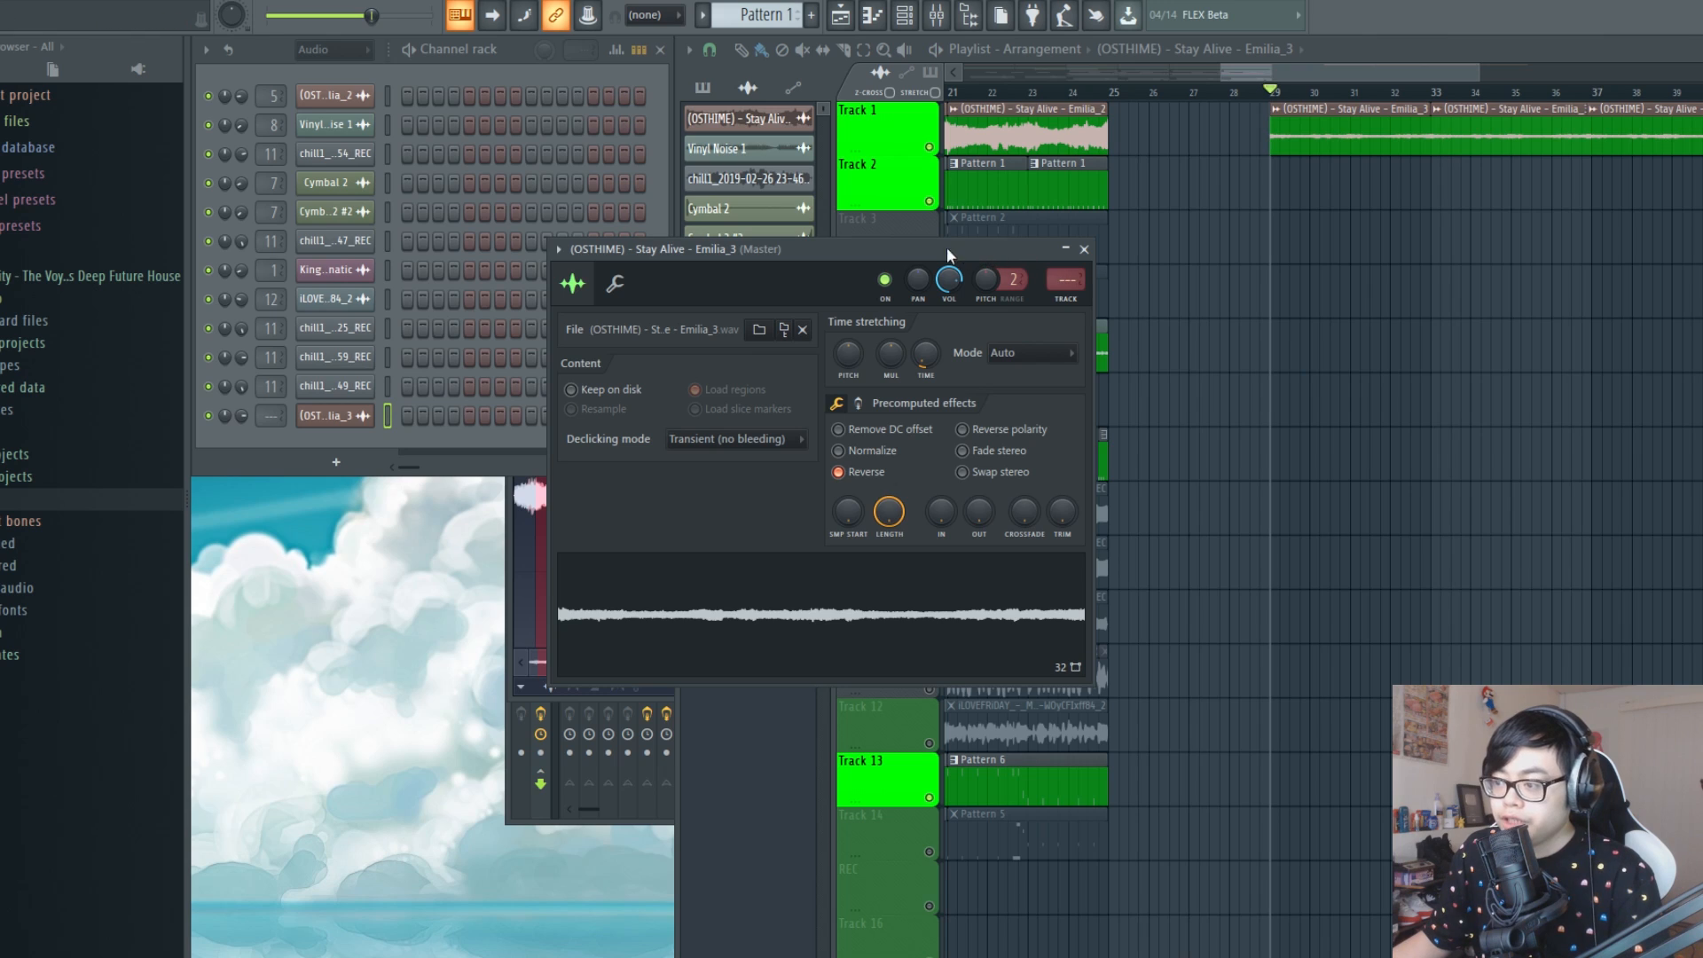
left_click_drag(849, 250, 840, 251)
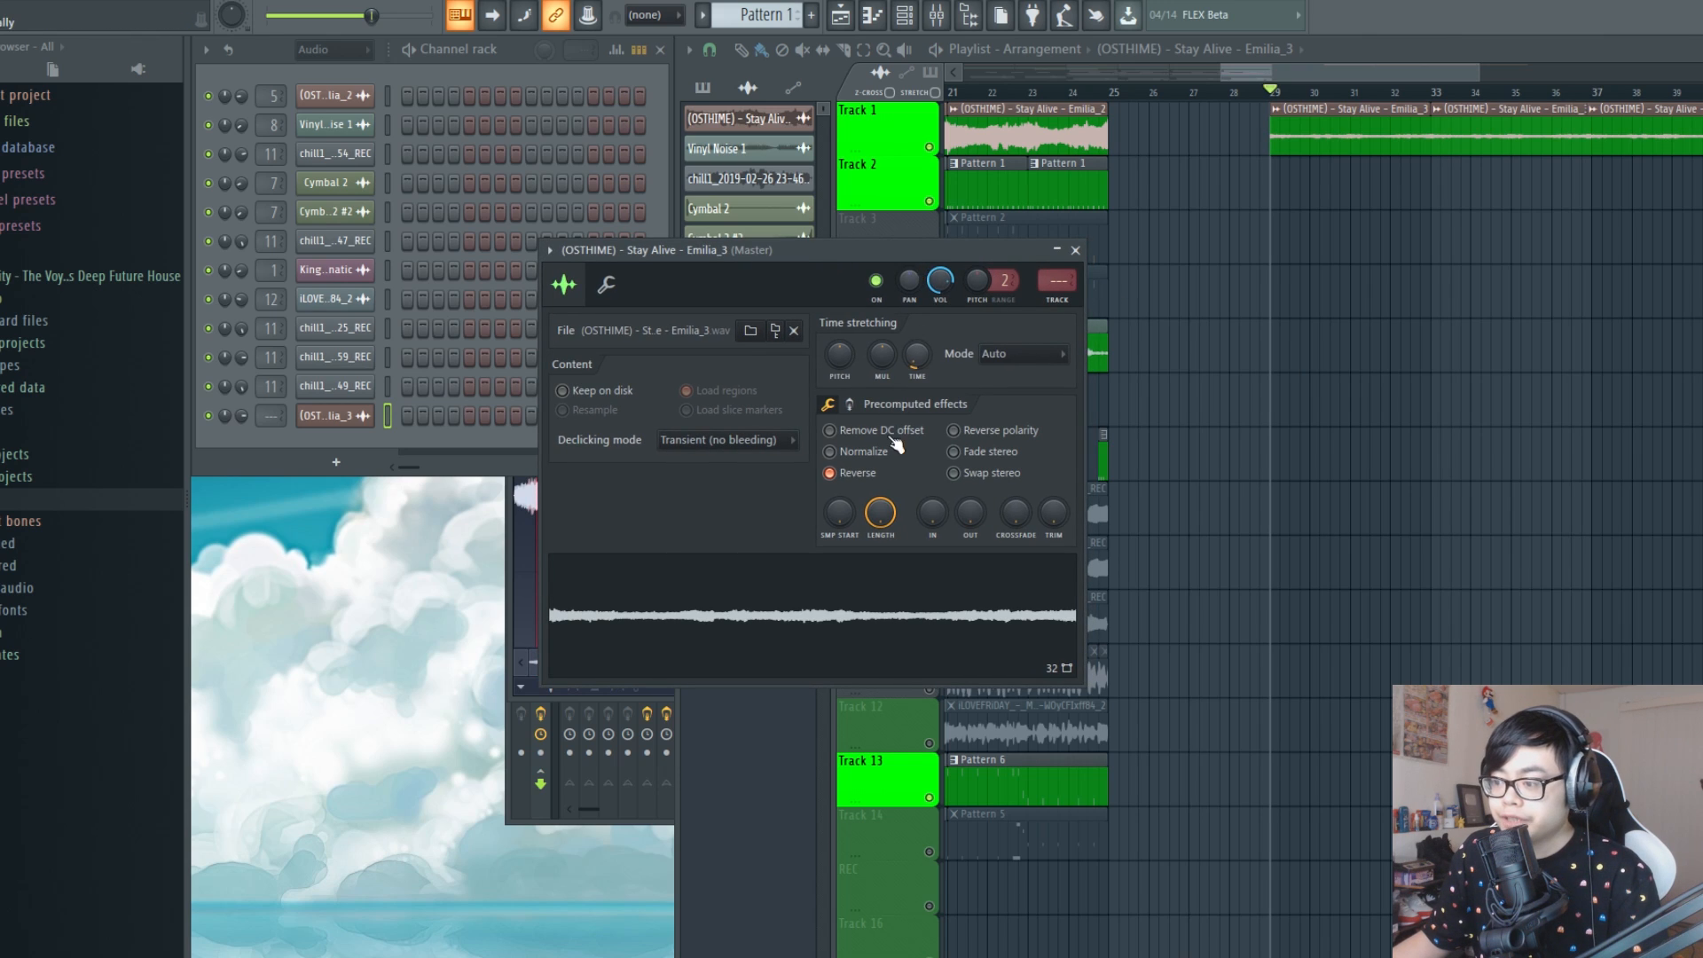
left_click(849, 472)
Turn on Normalize in the Stay Alive sample's precomputed effects
left_click(864, 451)
left_click(871, 452)
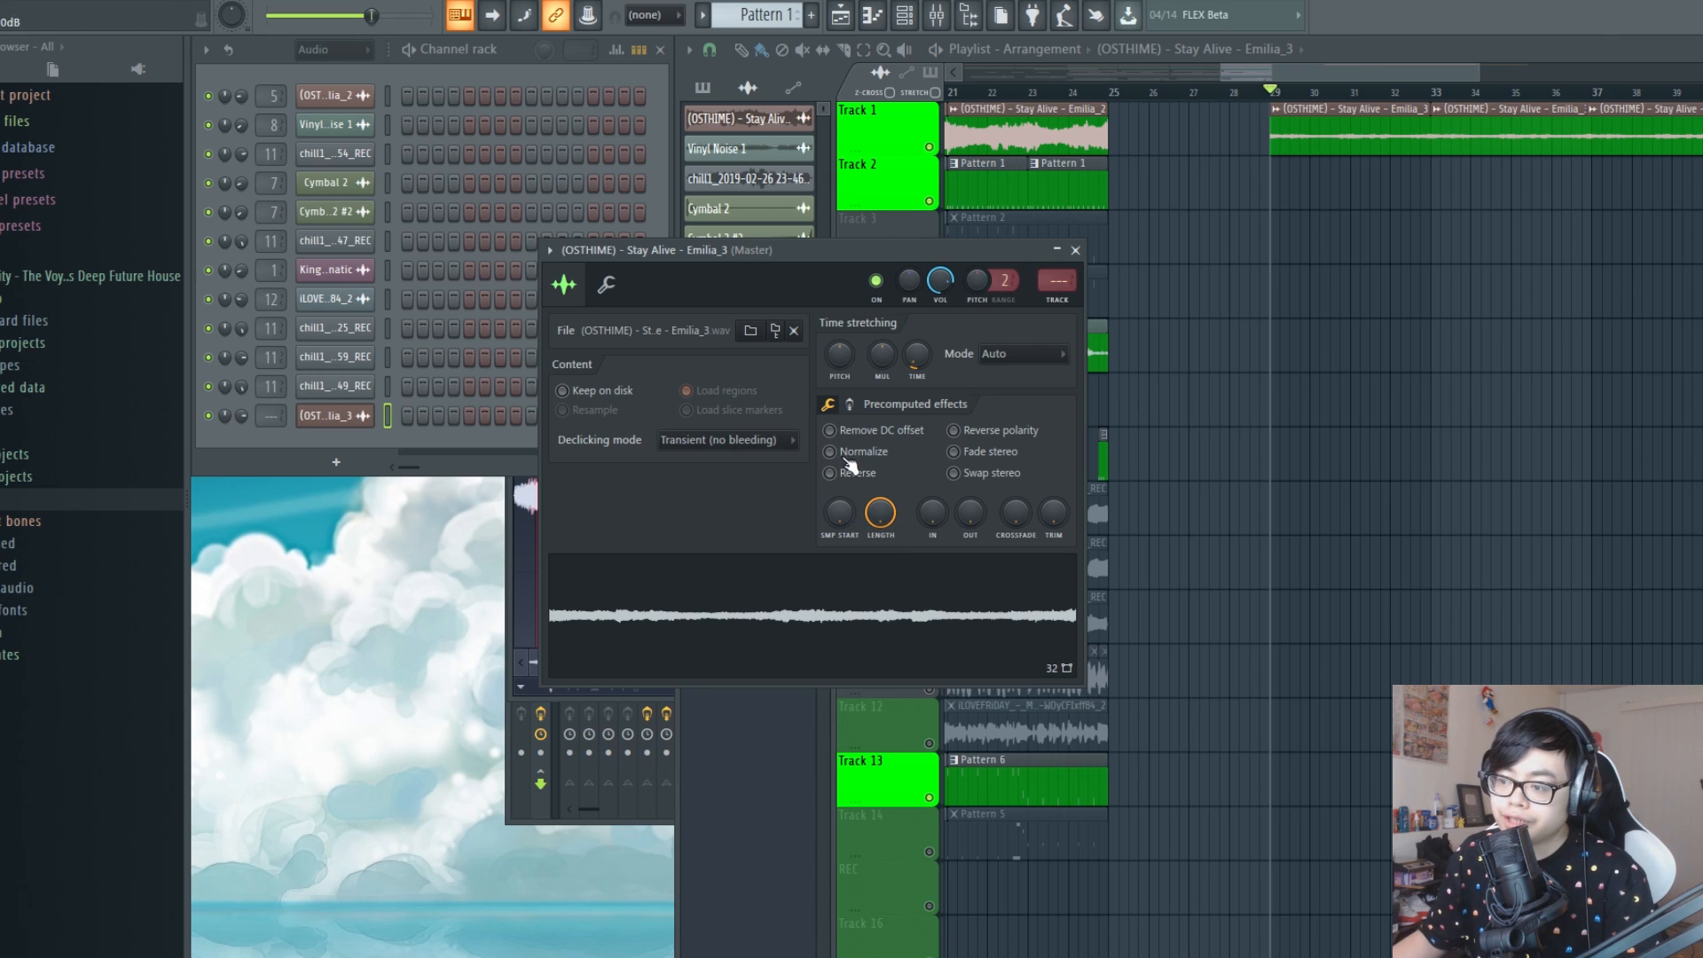
left_click(854, 450)
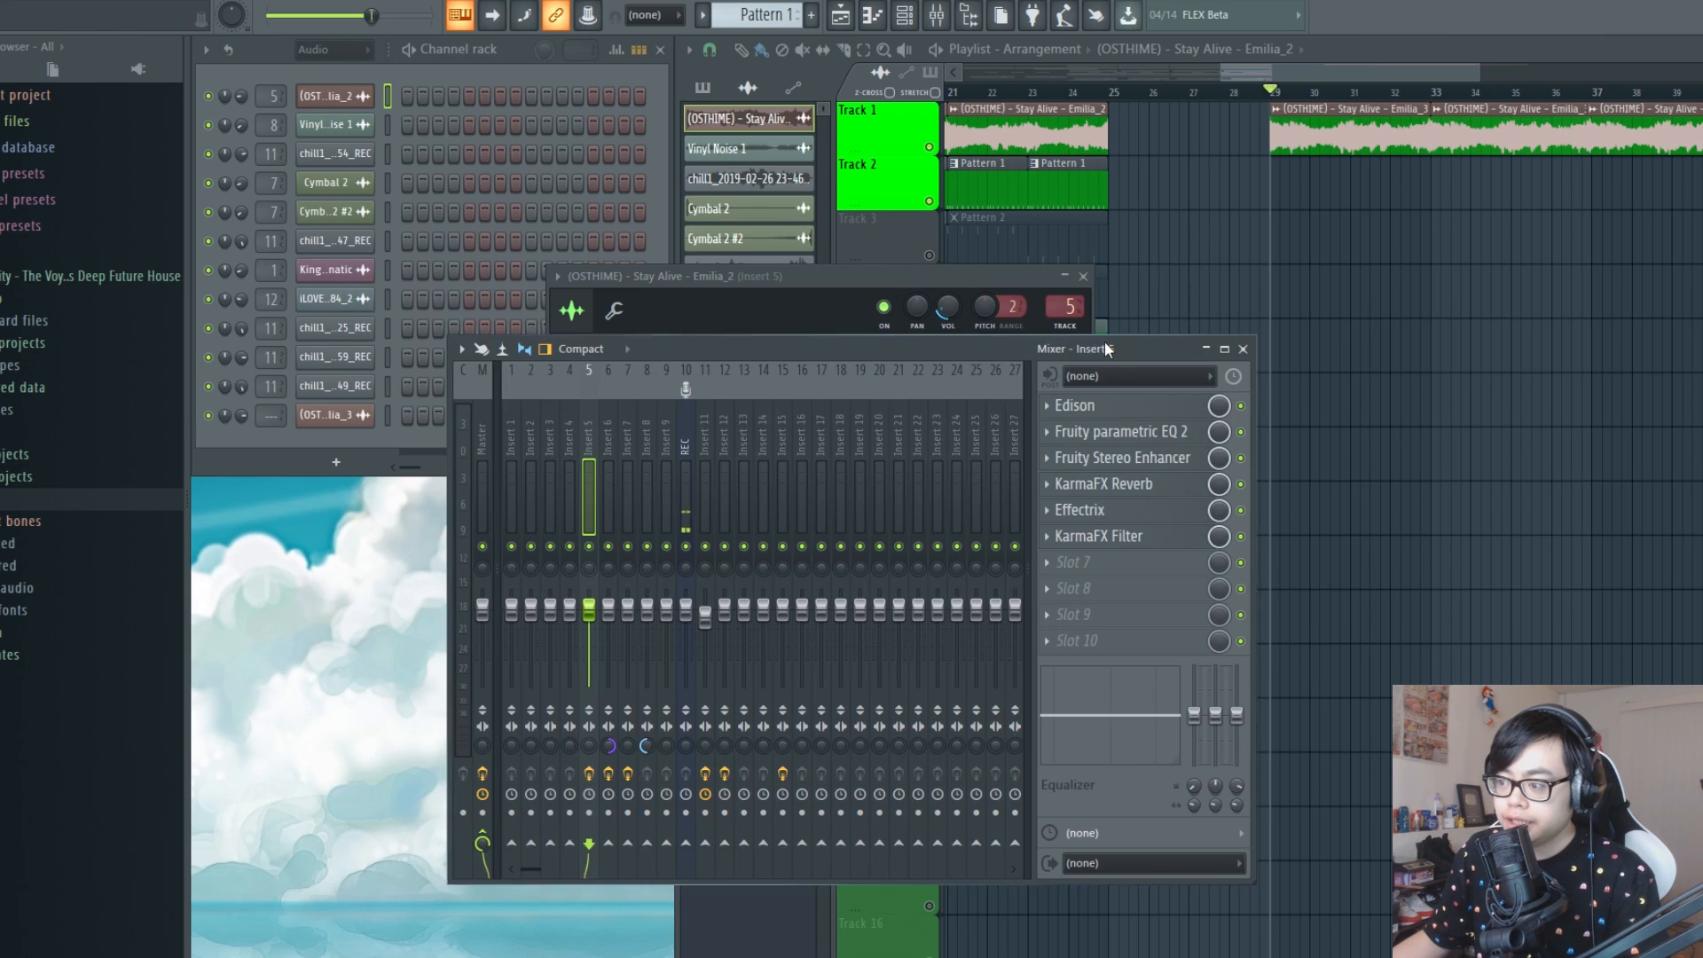
Examine the low-cut curve of Fruity parametric EQ 2 on mixer Insert 5 and close the equalizer
left_click_drag(1142, 355, 972, 303)
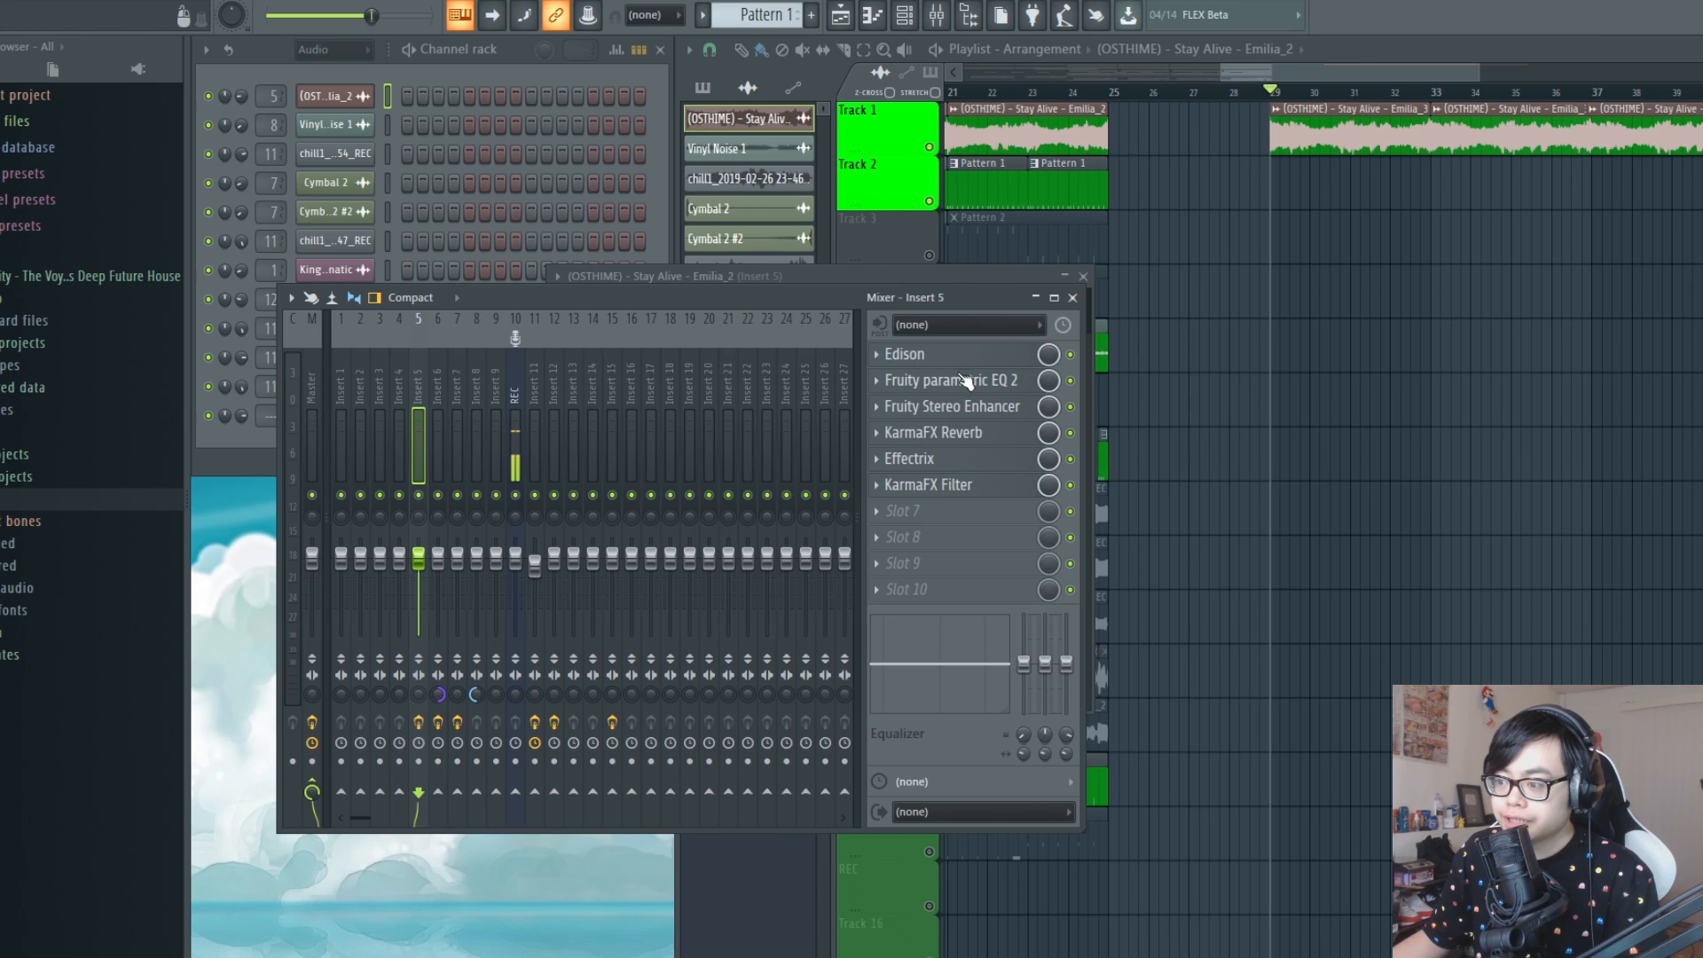
left_click(993, 388)
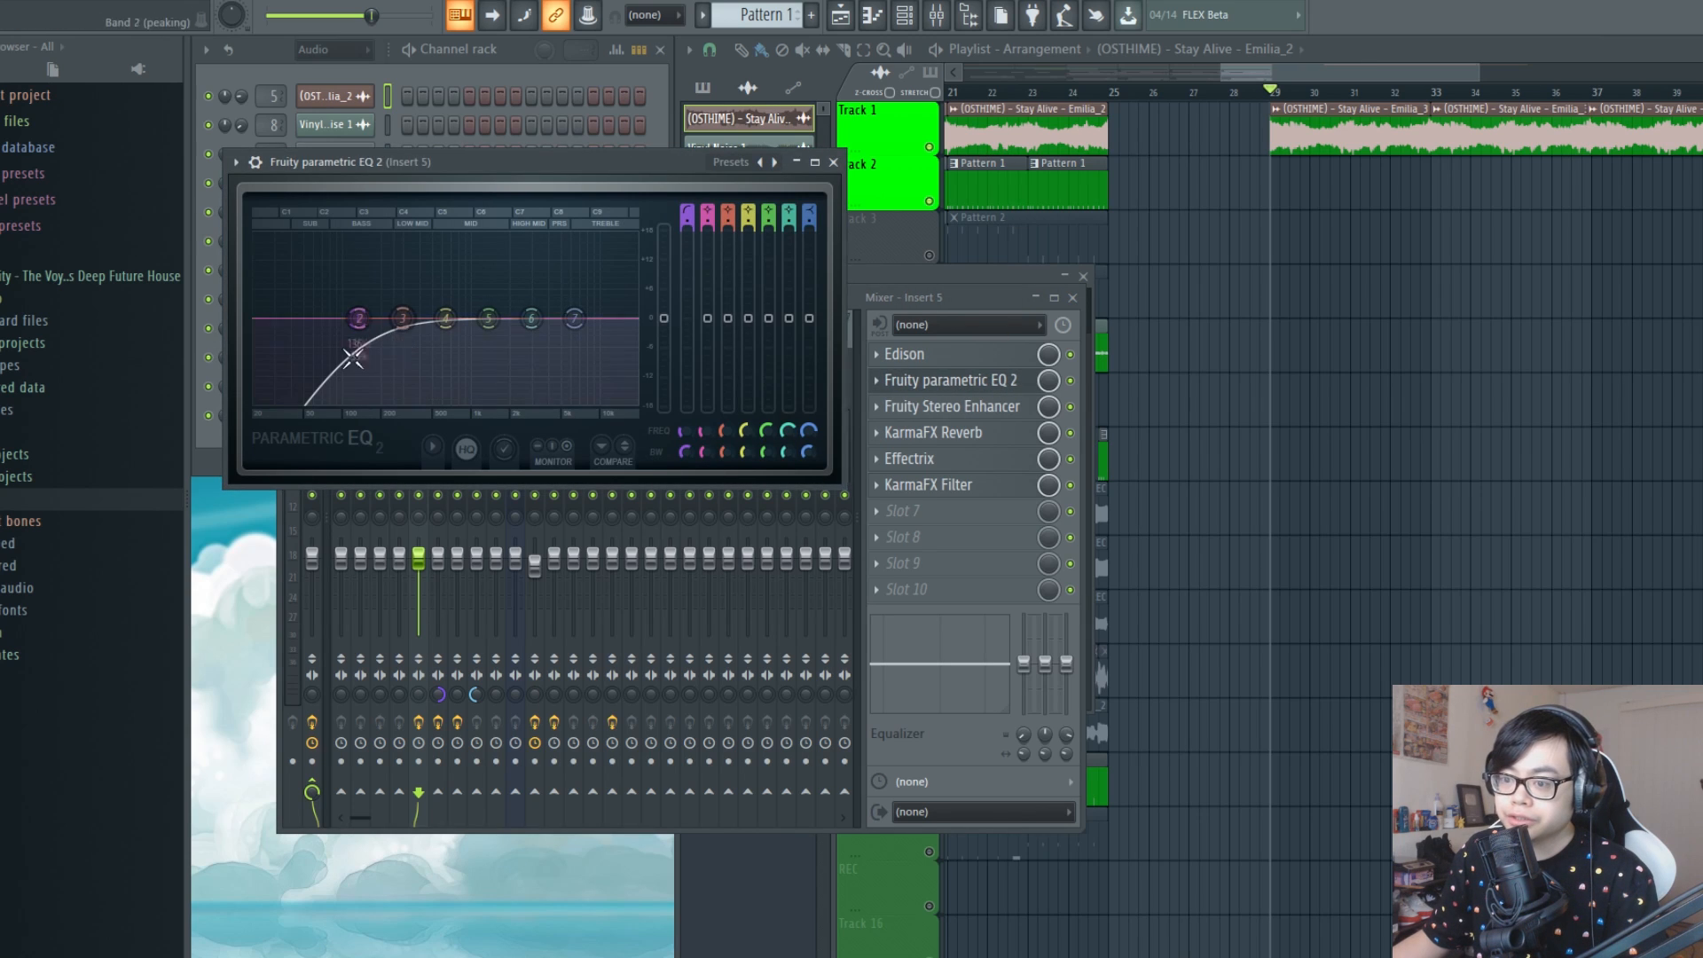
left_click_drag(355, 321, 338, 363)
left_click_drag(553, 162, 876, 250)
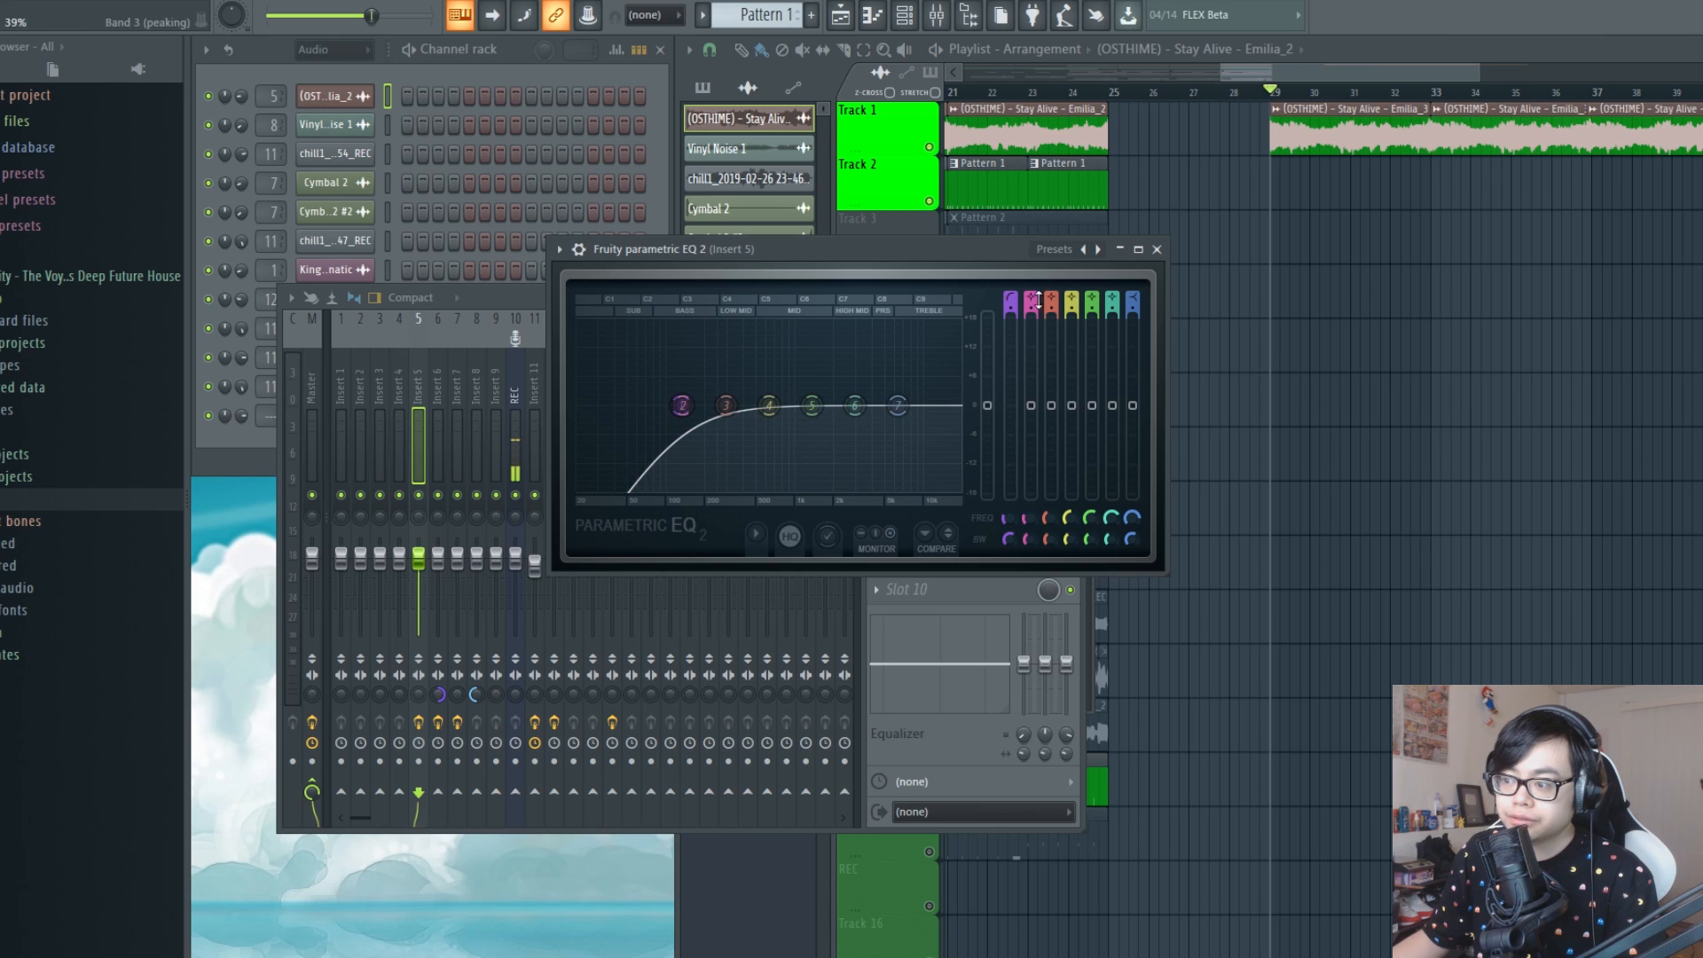
left_click(1156, 250)
Route the new Stay Alive sample to mixer track 15 and show that track in the mixer
double_click(1290, 123)
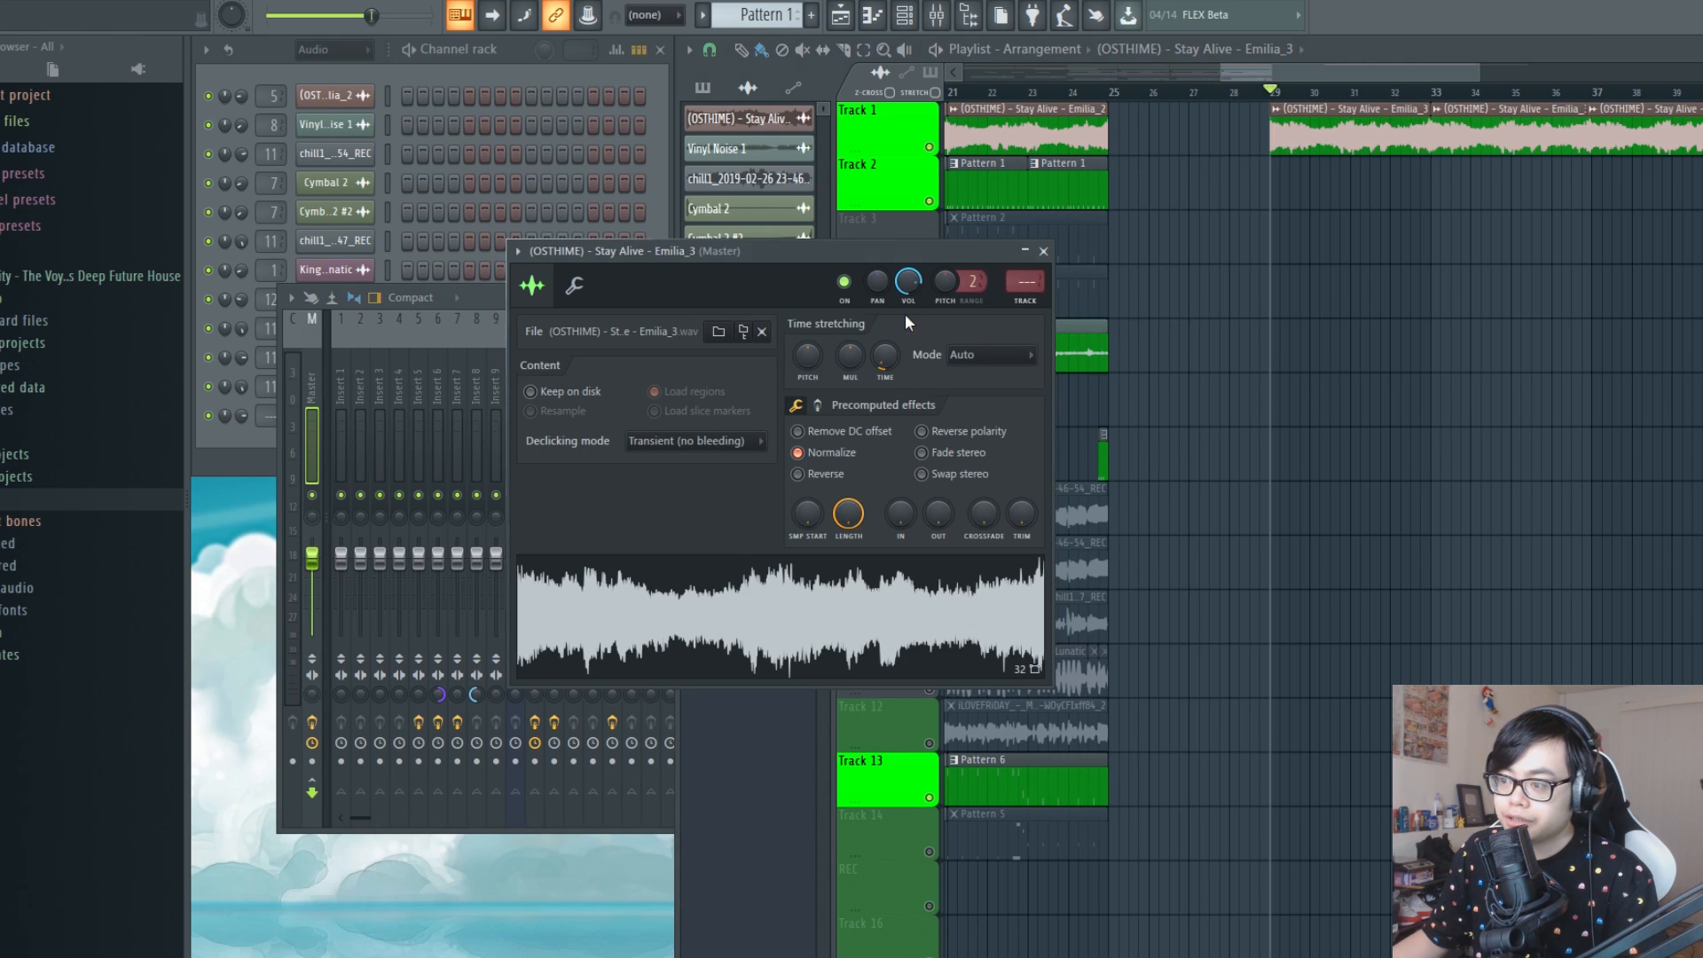
left_click_drag(1025, 282, 1026, 274)
double_click(1026, 282)
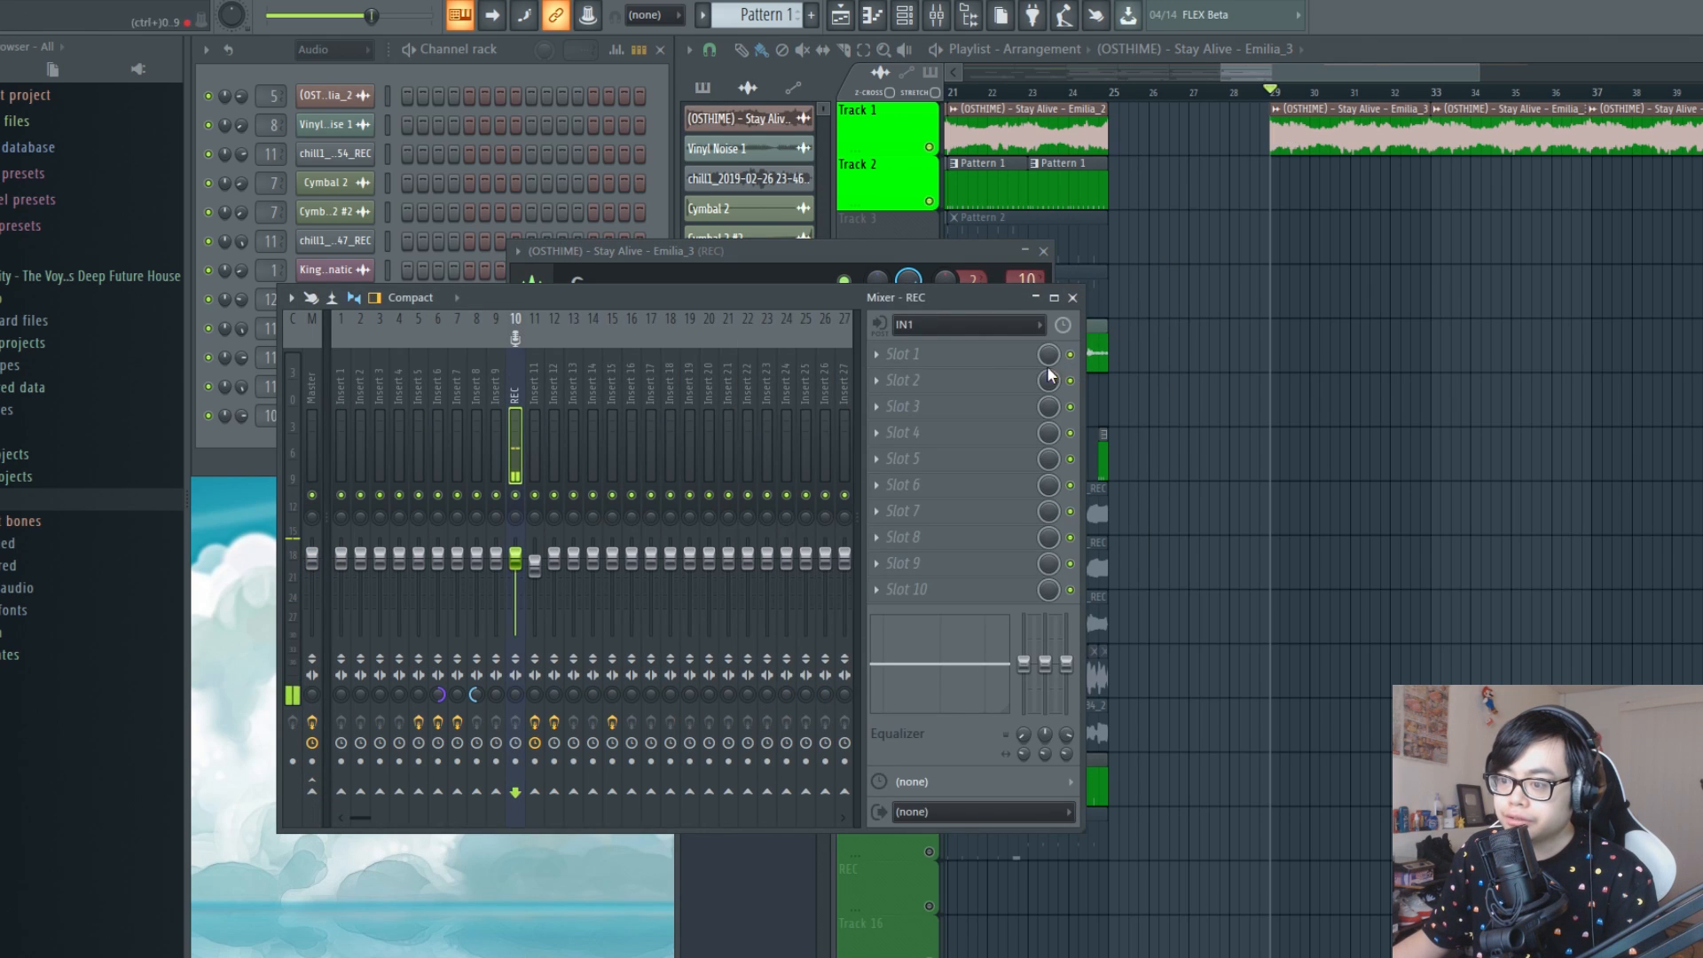
left_click(1035, 299)
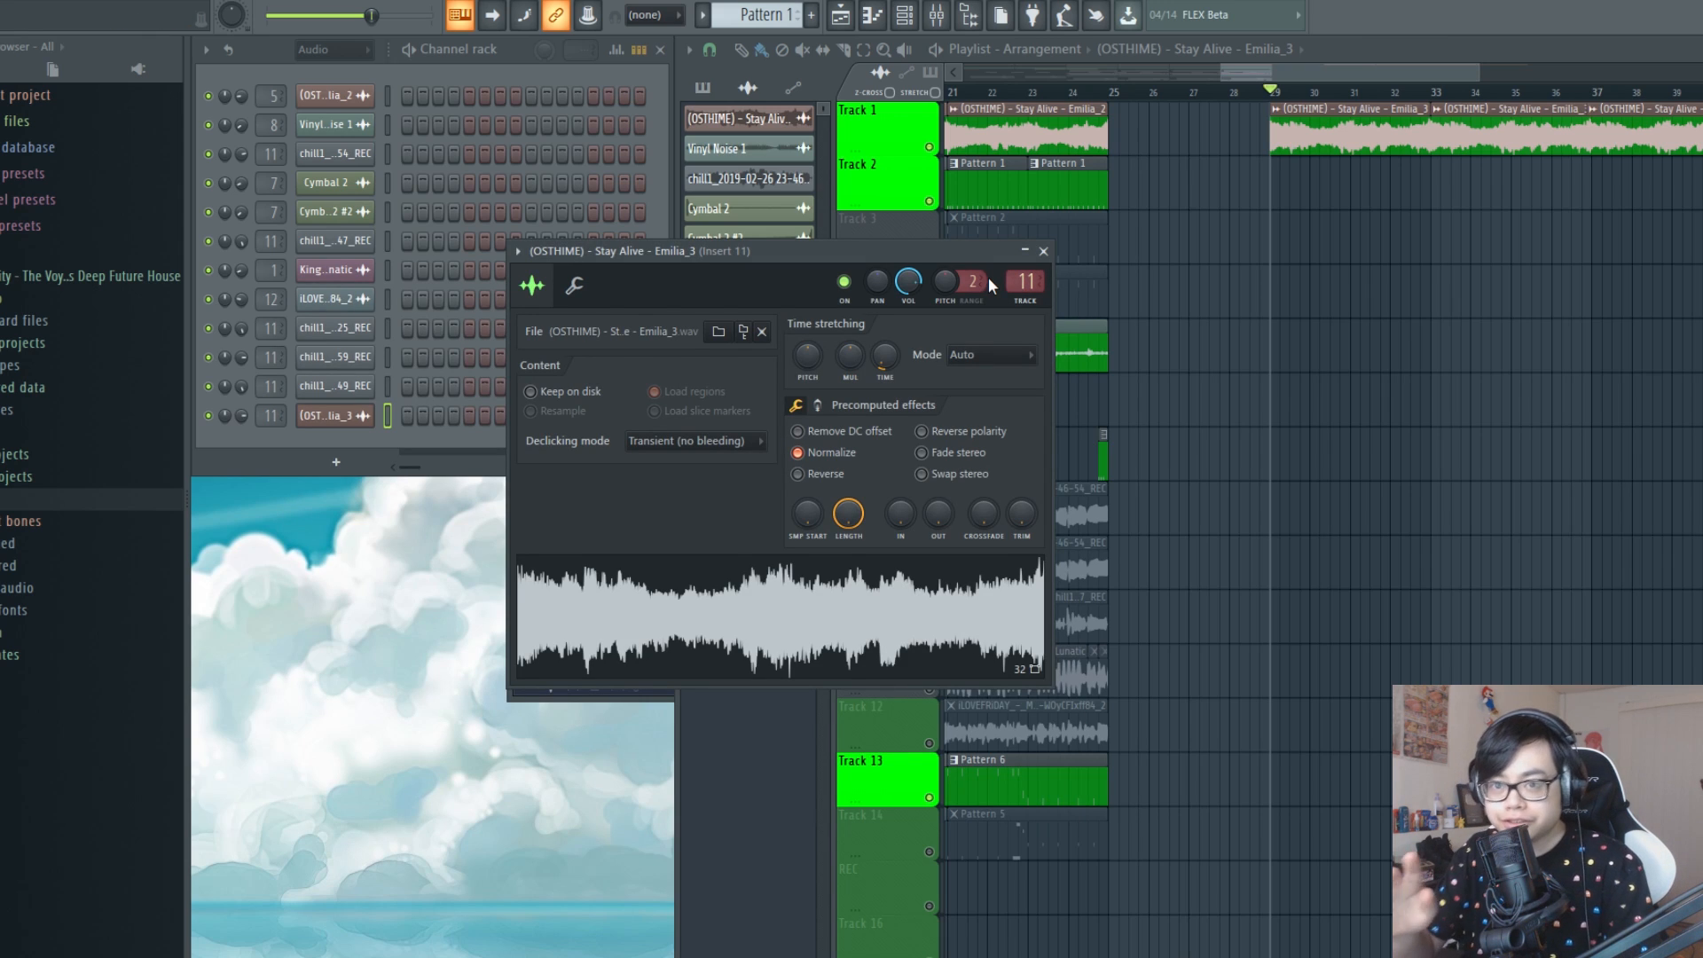
double_click(1026, 282)
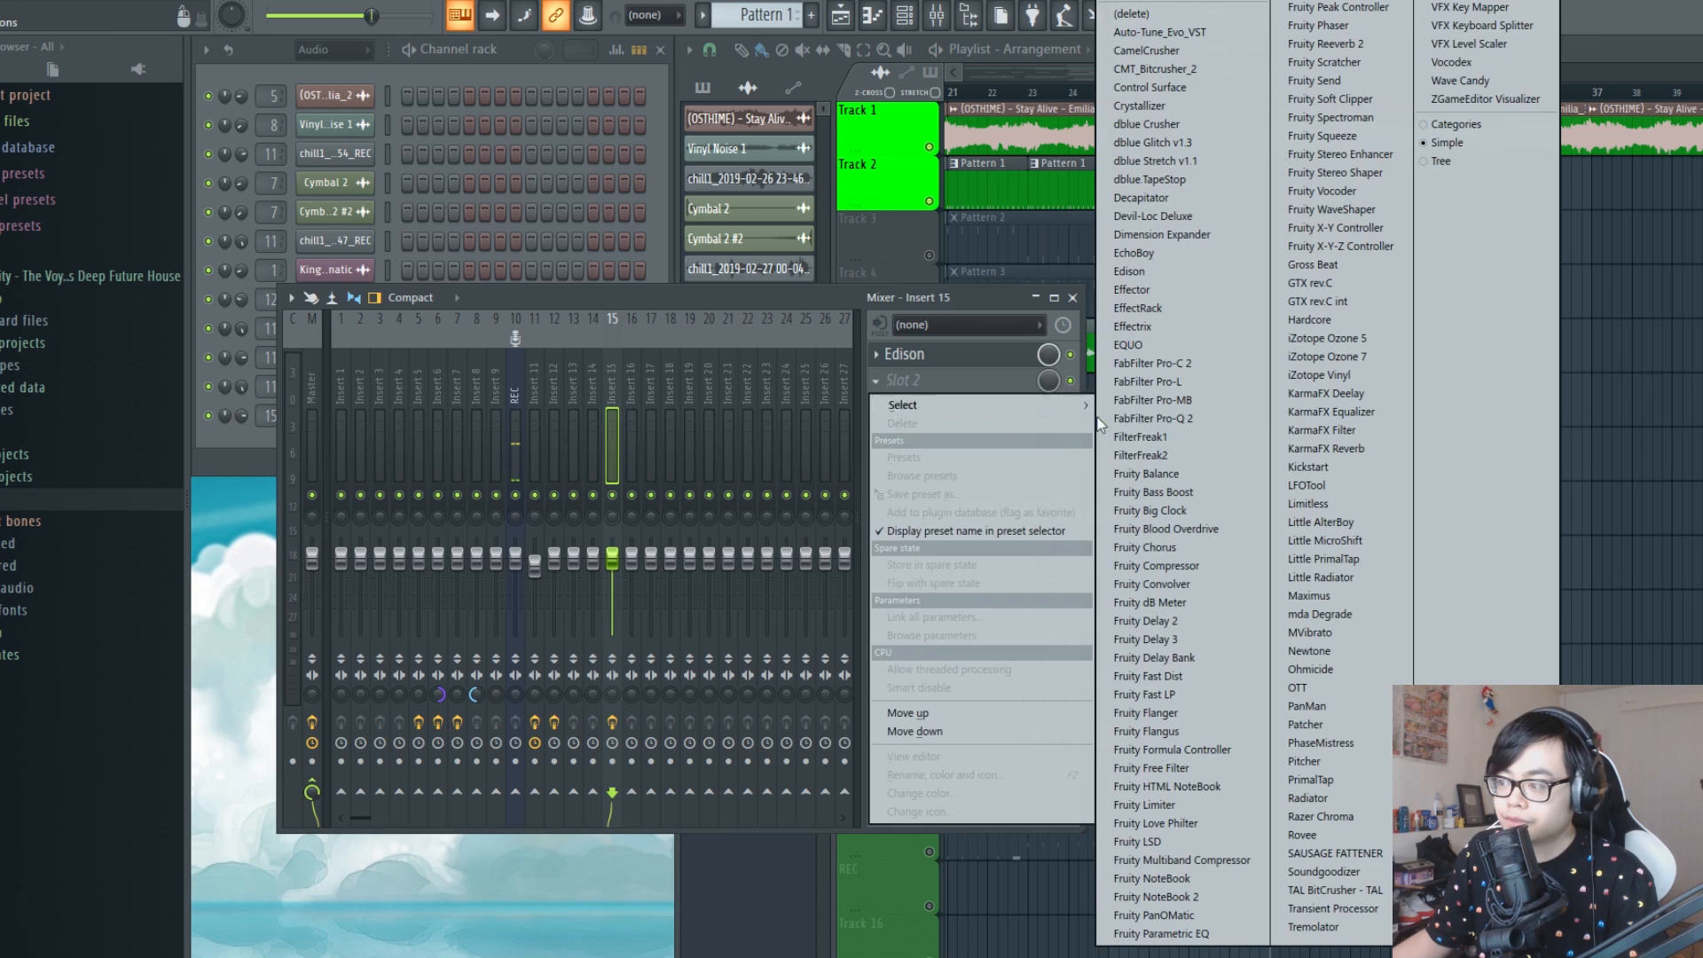
Add Fruity parametric EQ 2 to mixer Insert 15 and use band 1 as a high-pass filter to cut the lows
left_click(1344, 7)
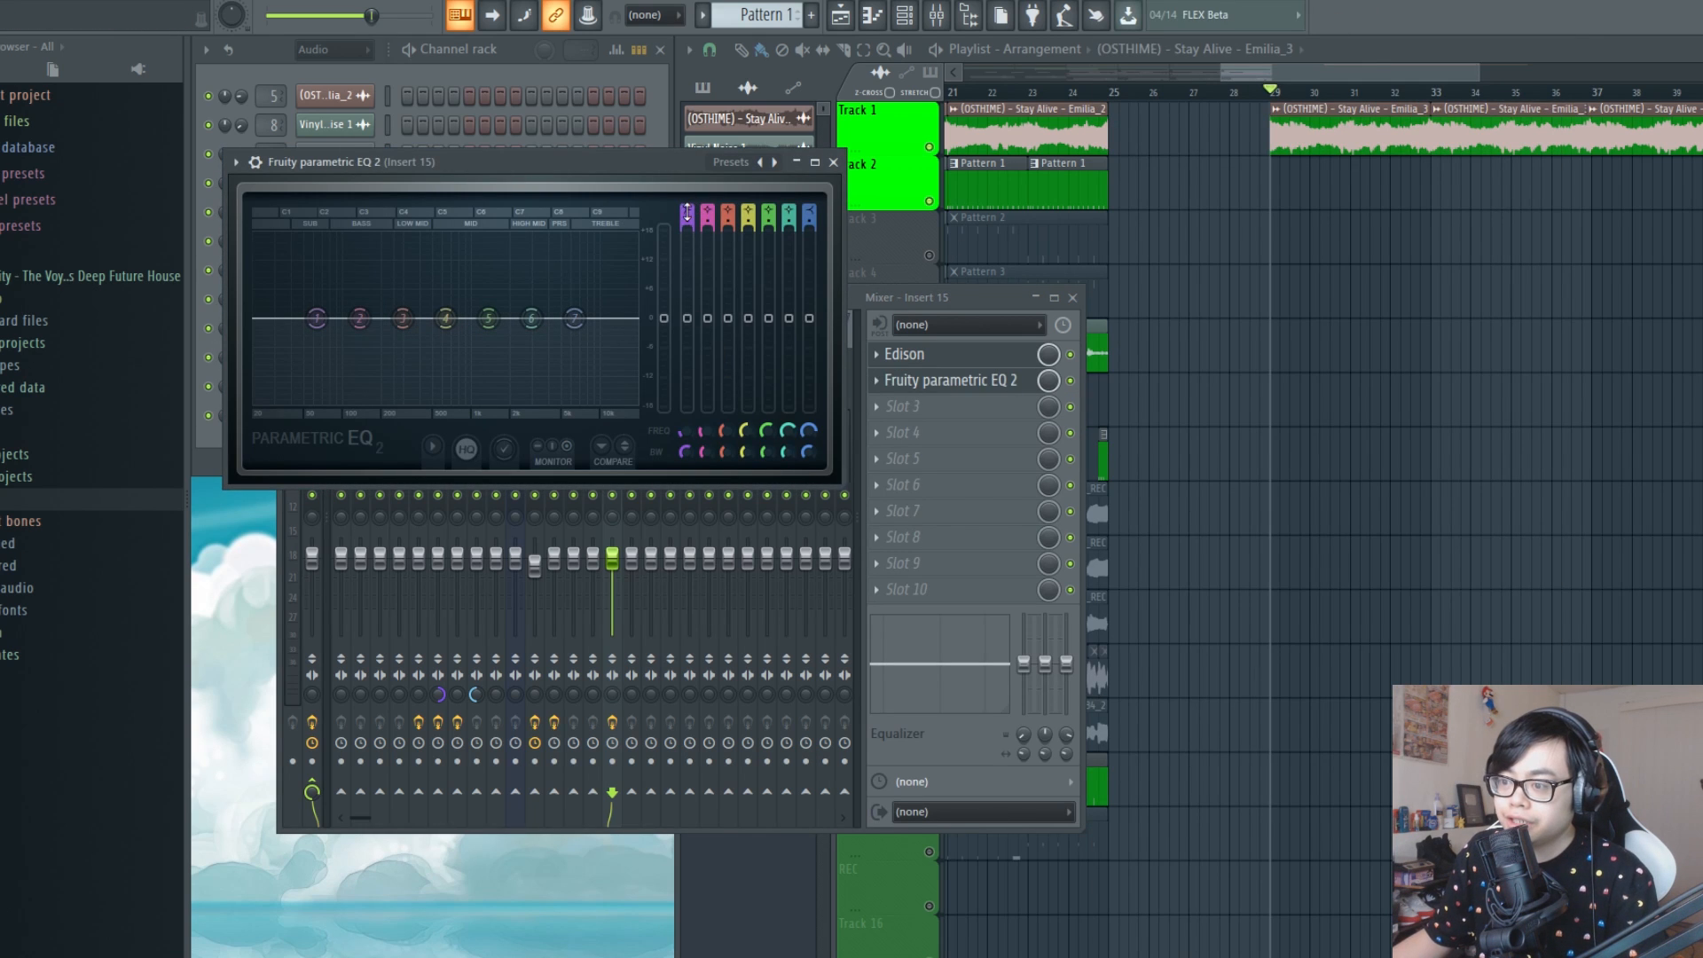
left_click_drag(671, 184, 754, 328)
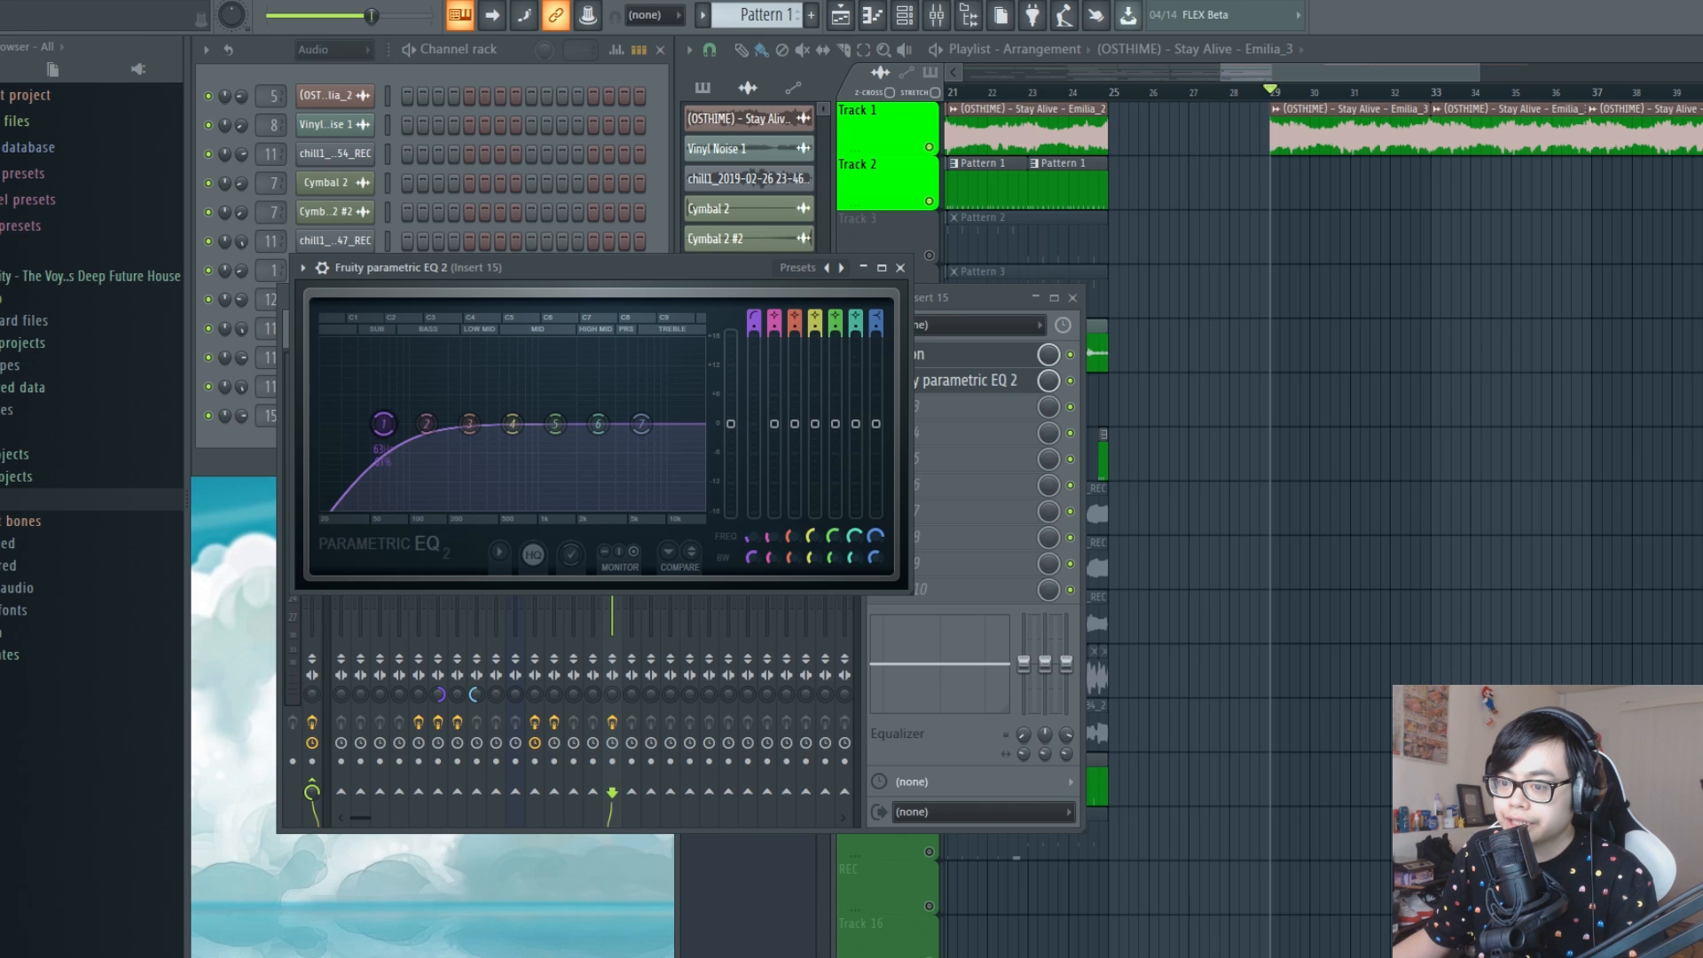
left_click_drag(383, 434, 482, 452)
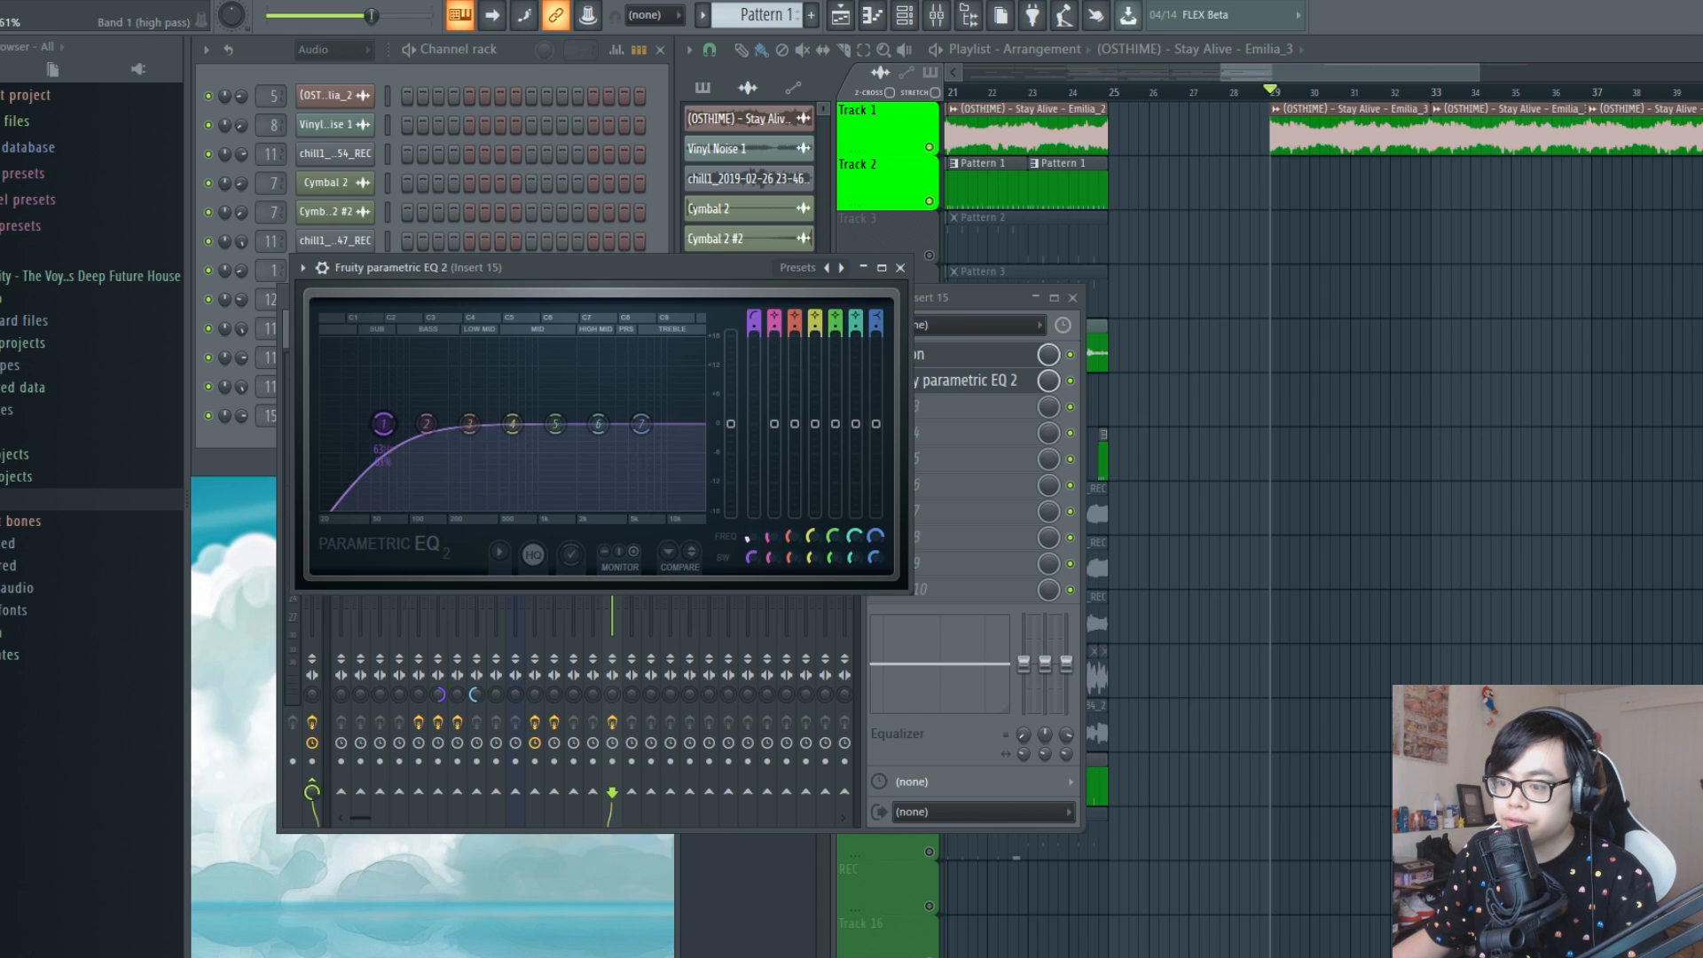
left_click(747, 538)
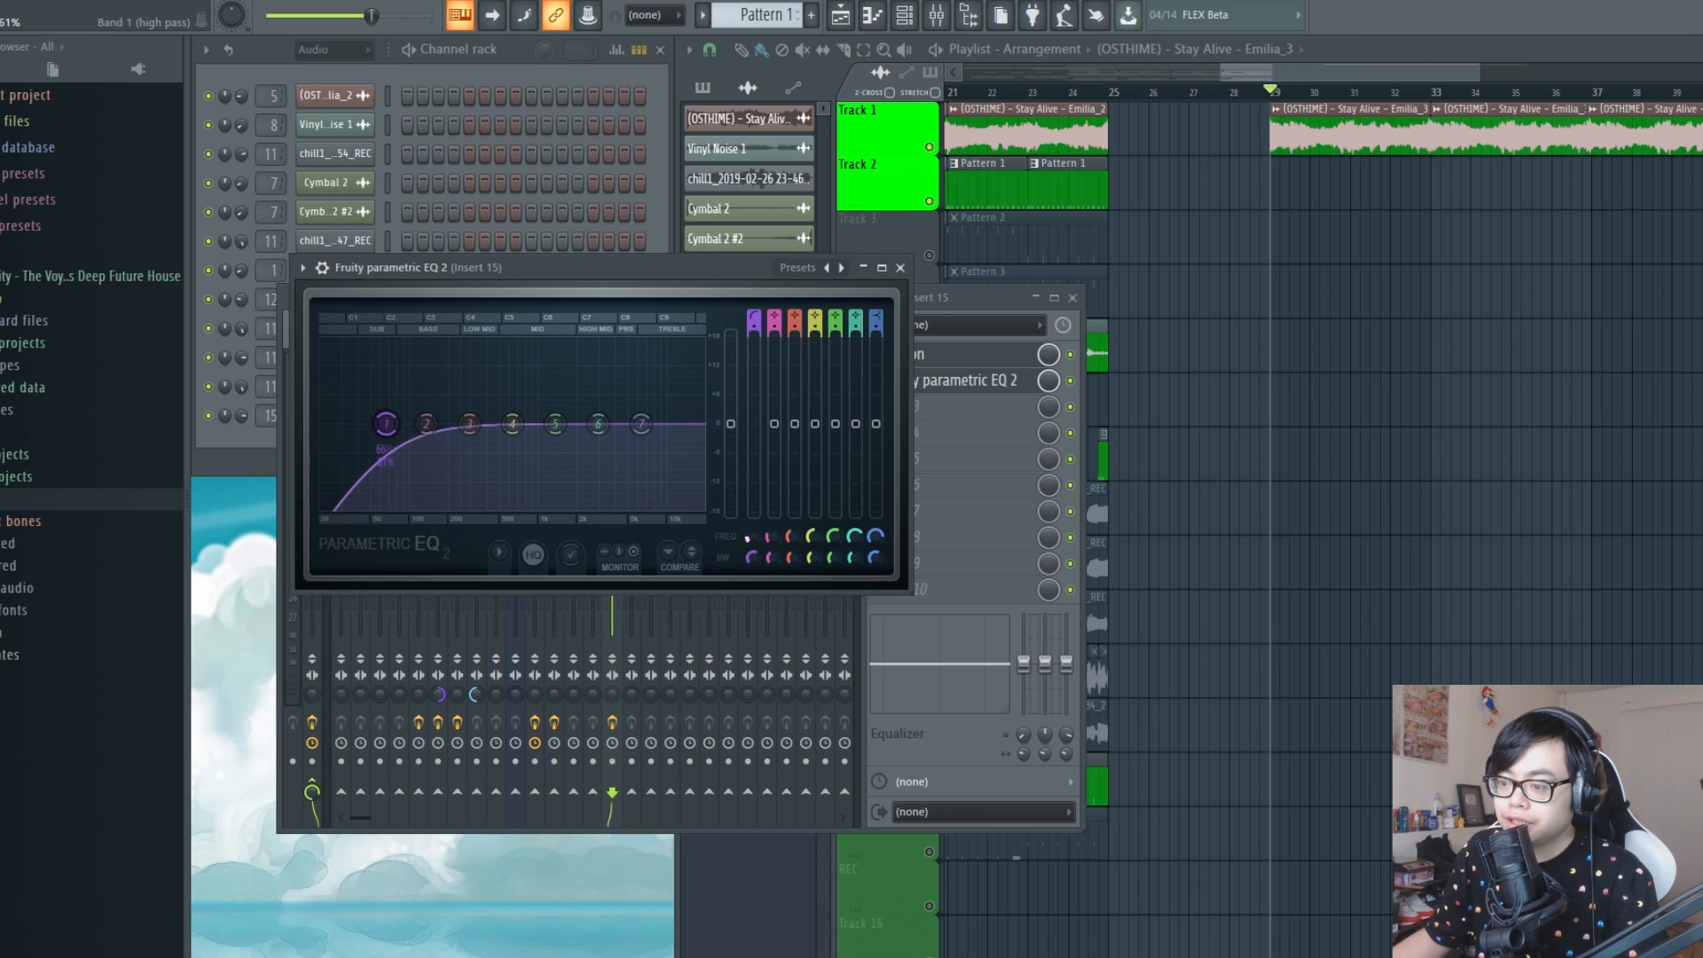
left_click_drag(747, 538, 747, 535)
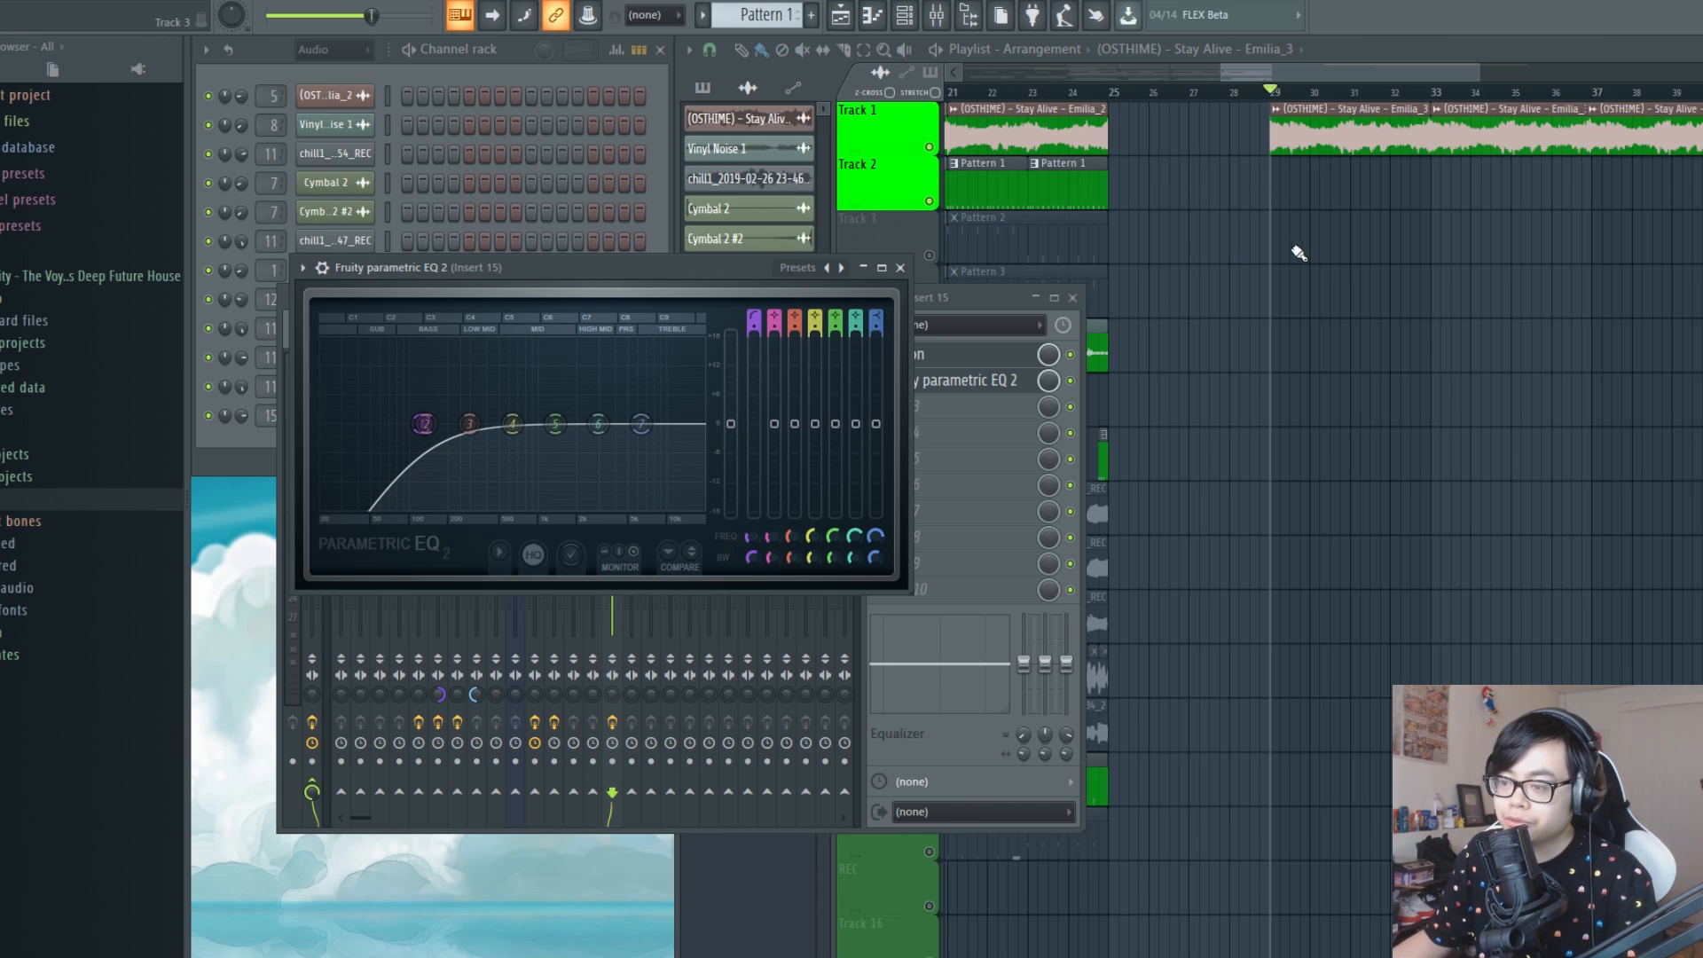
Listen to the Stay Alive loop from bar 29 through the low-cut equalizer
left_click(965, 387)
left_click(966, 384)
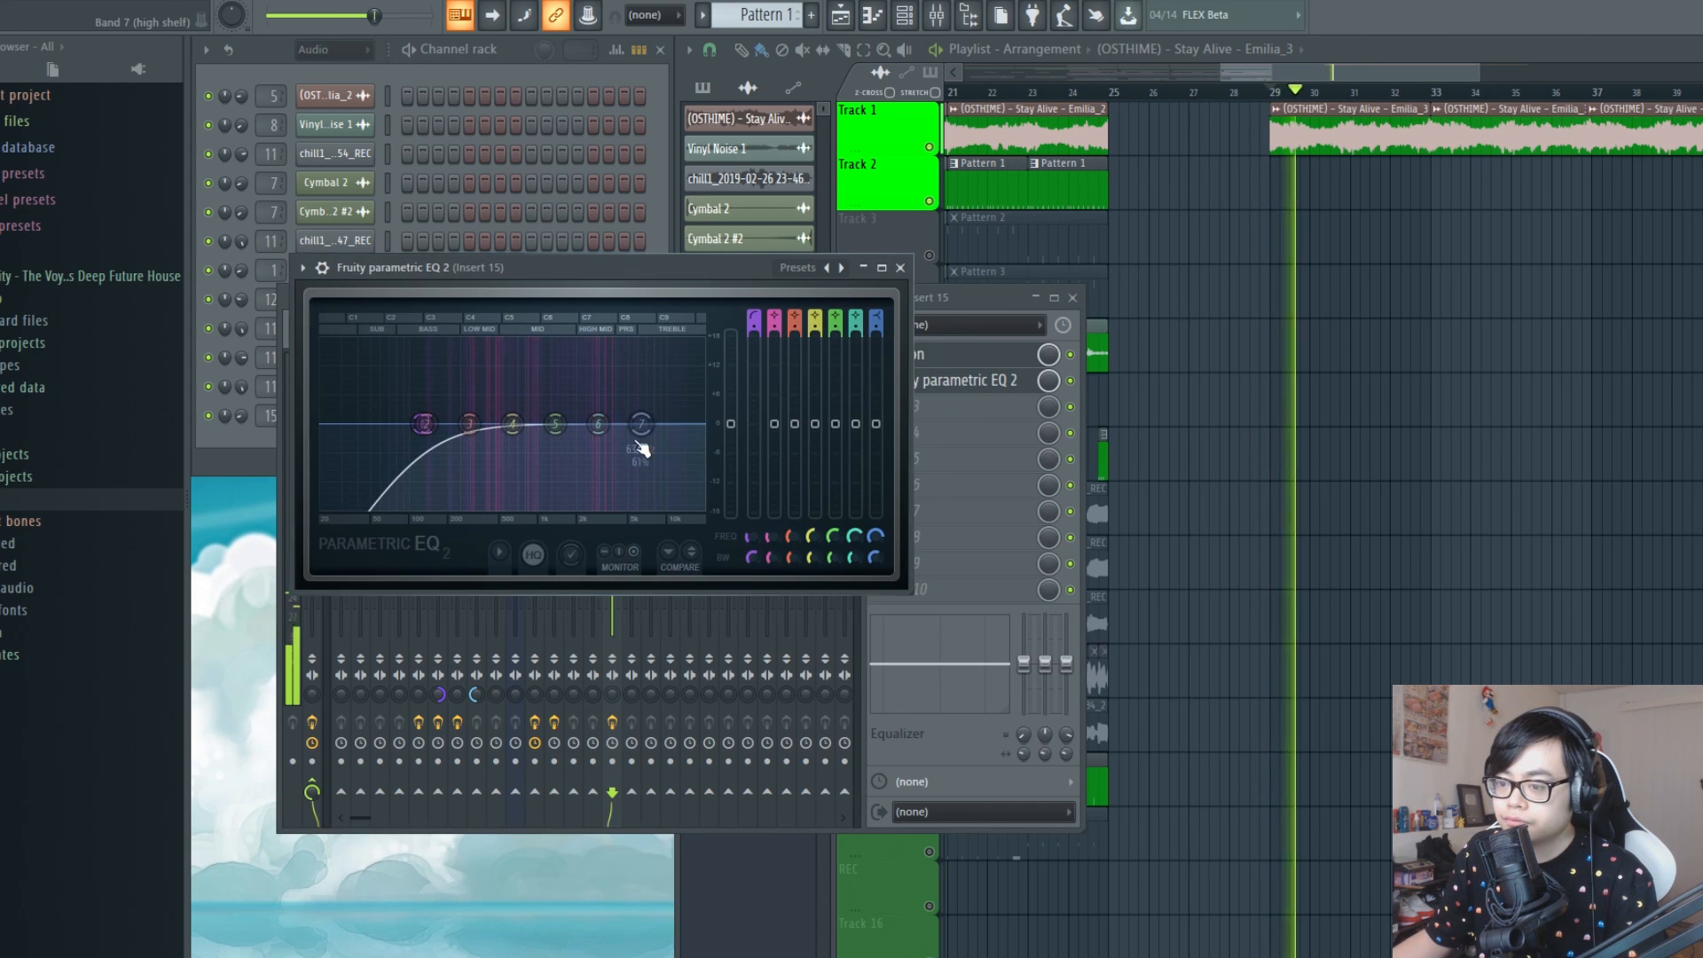
key("space")
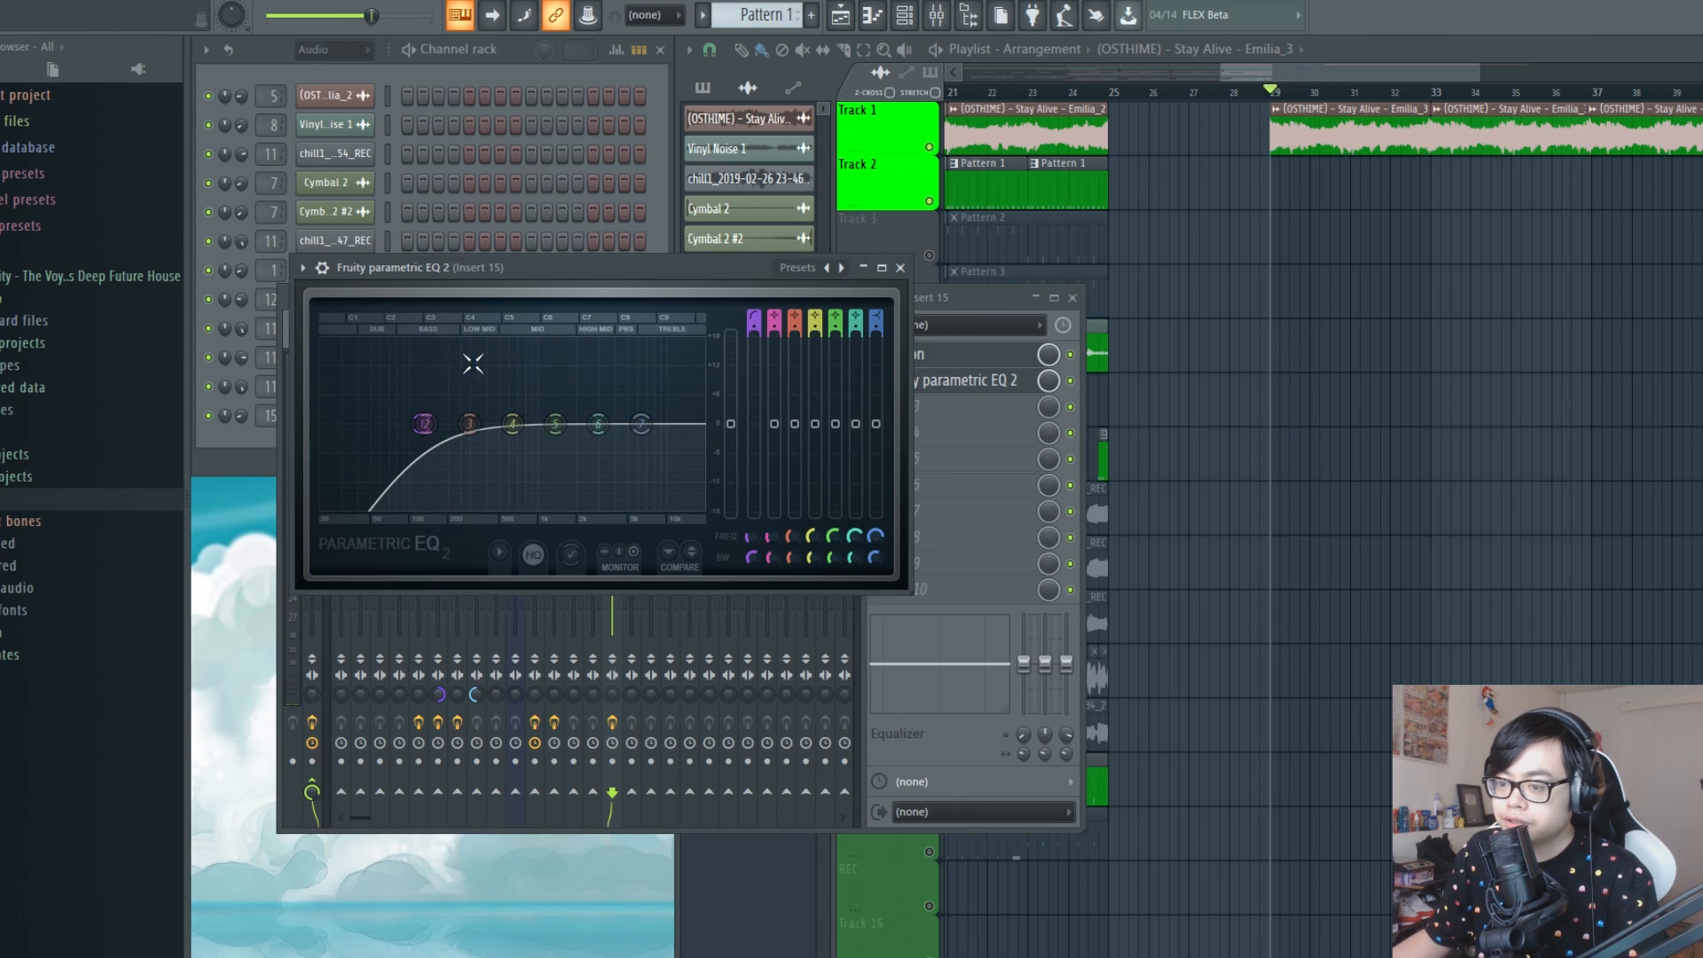
Compare the loop with band 1's cutoff lowered below band 2 and raised to between bands 2 and 3
left_click_drag(753, 536, 753, 566)
key("space")
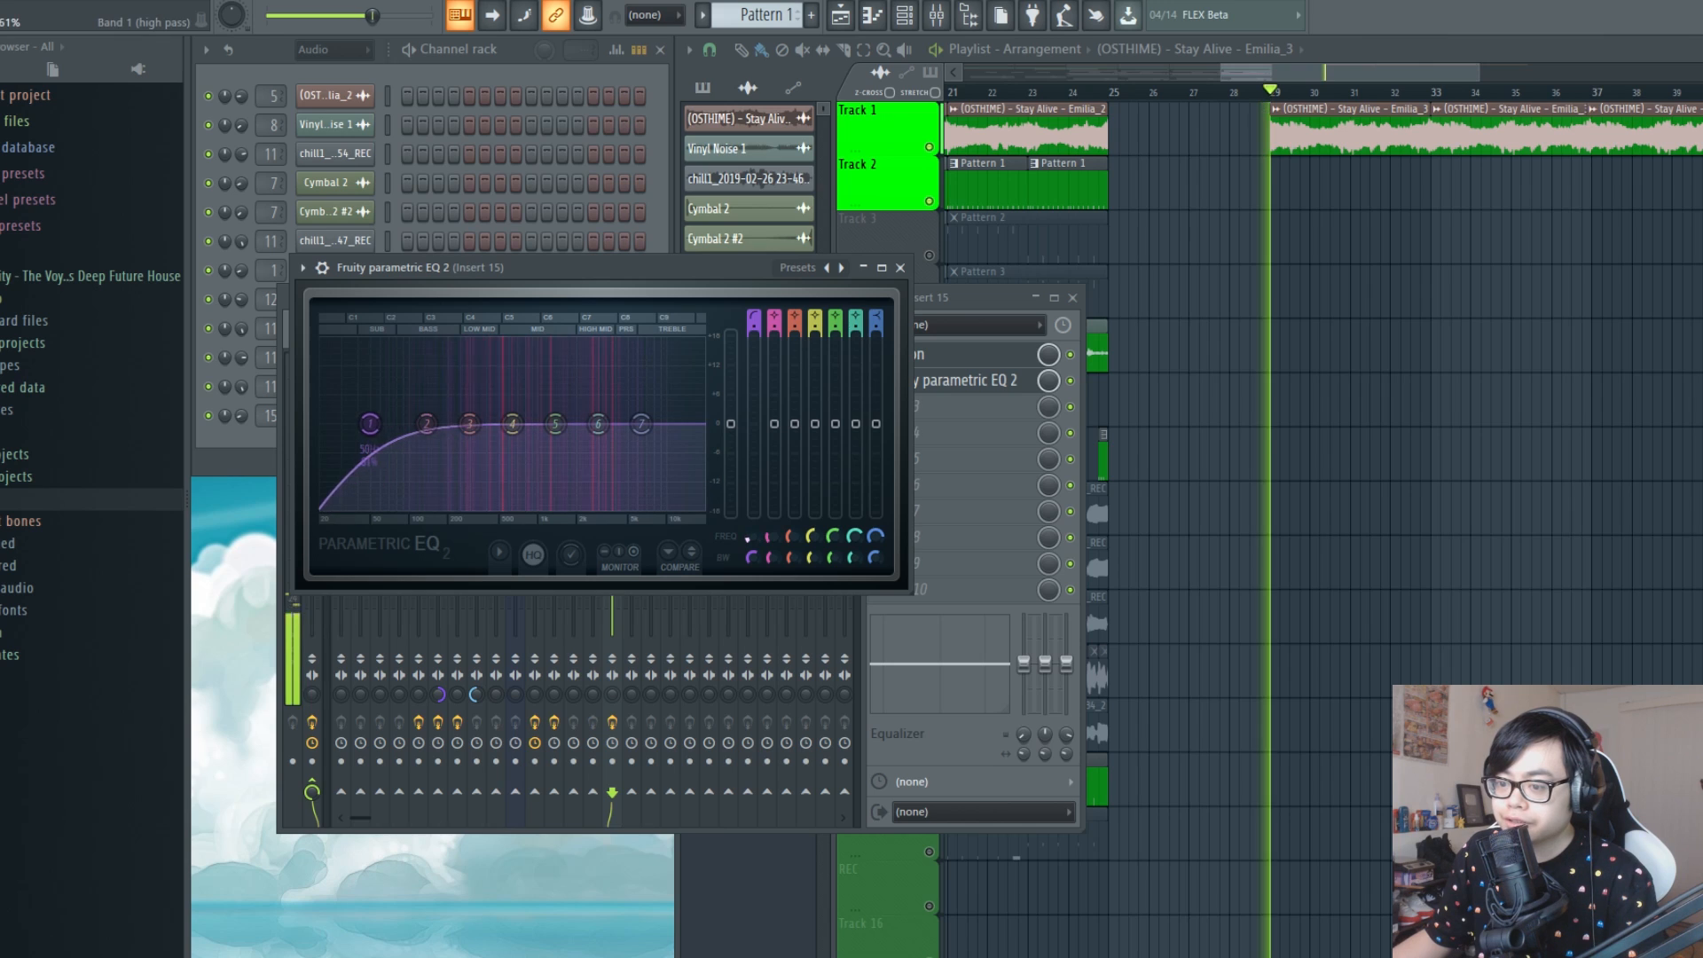
key("space")
left_click_drag(370, 423, 444, 424)
key("space")
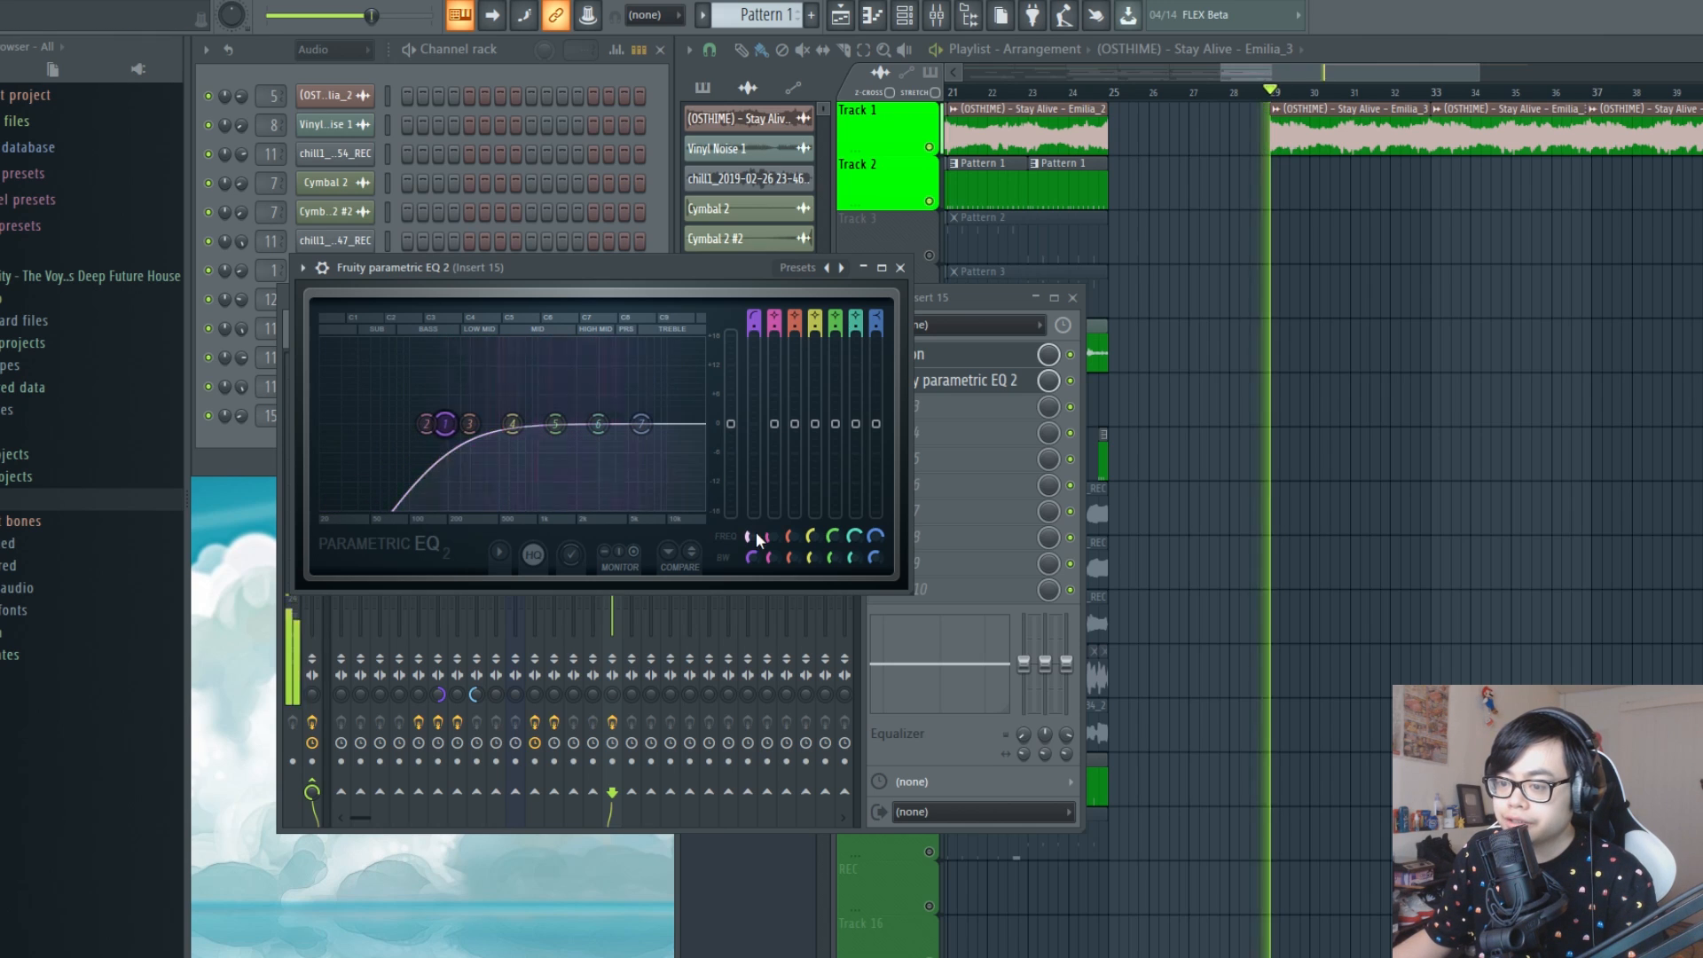
Fine-tune band 1's high-pass cutoff by ear to about midway between bands 2 and 3
mouse_move(756, 531)
left_mouse_down()
mouse_move(756, 473)
mouse_move(756, 524)
left_mouse_up()
key("space")
key("space")
key("space")
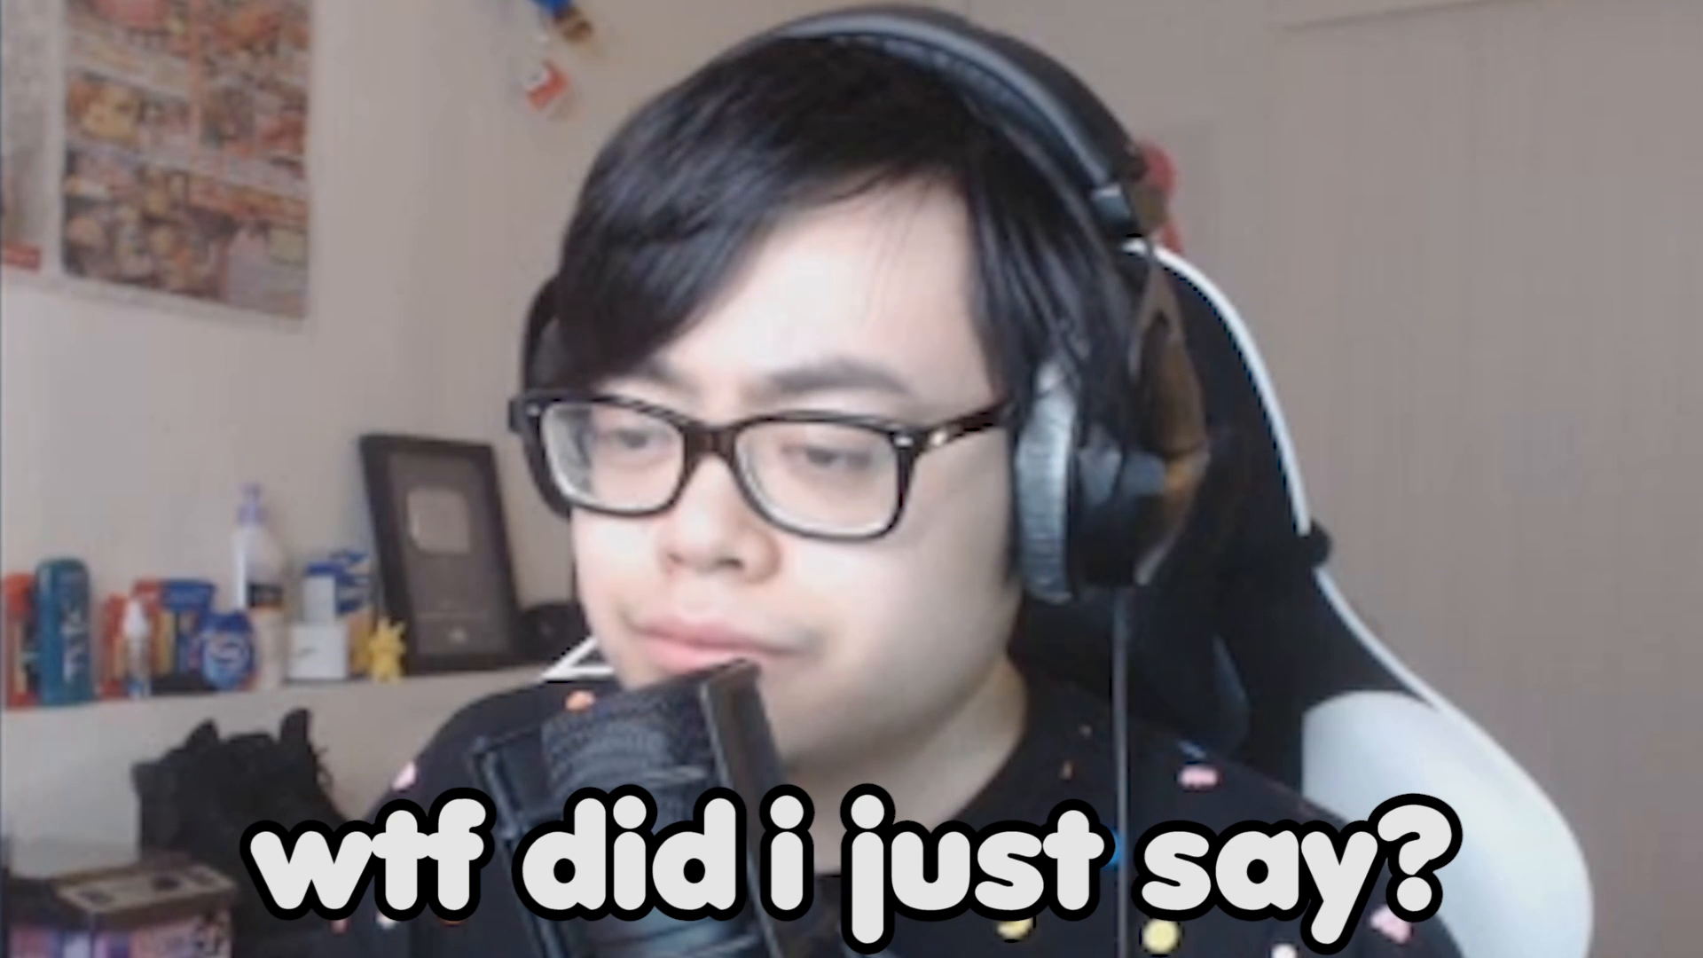
left_click_drag(756, 525, 756, 531)
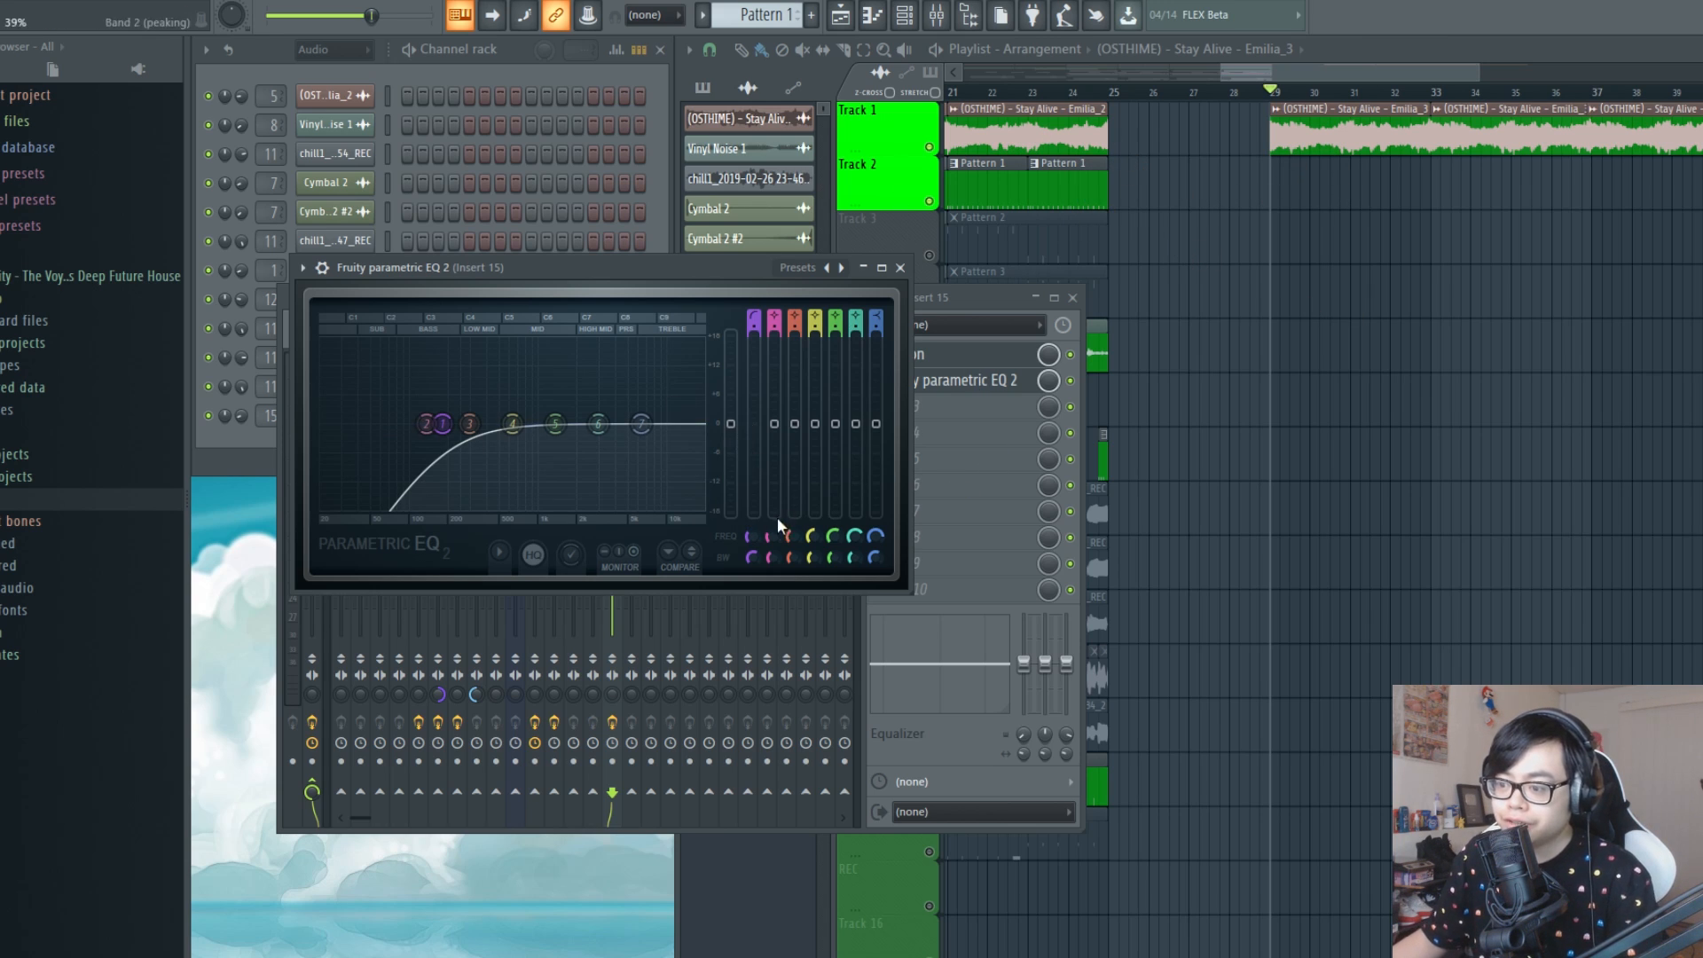
left_click_drag(442, 423, 452, 423)
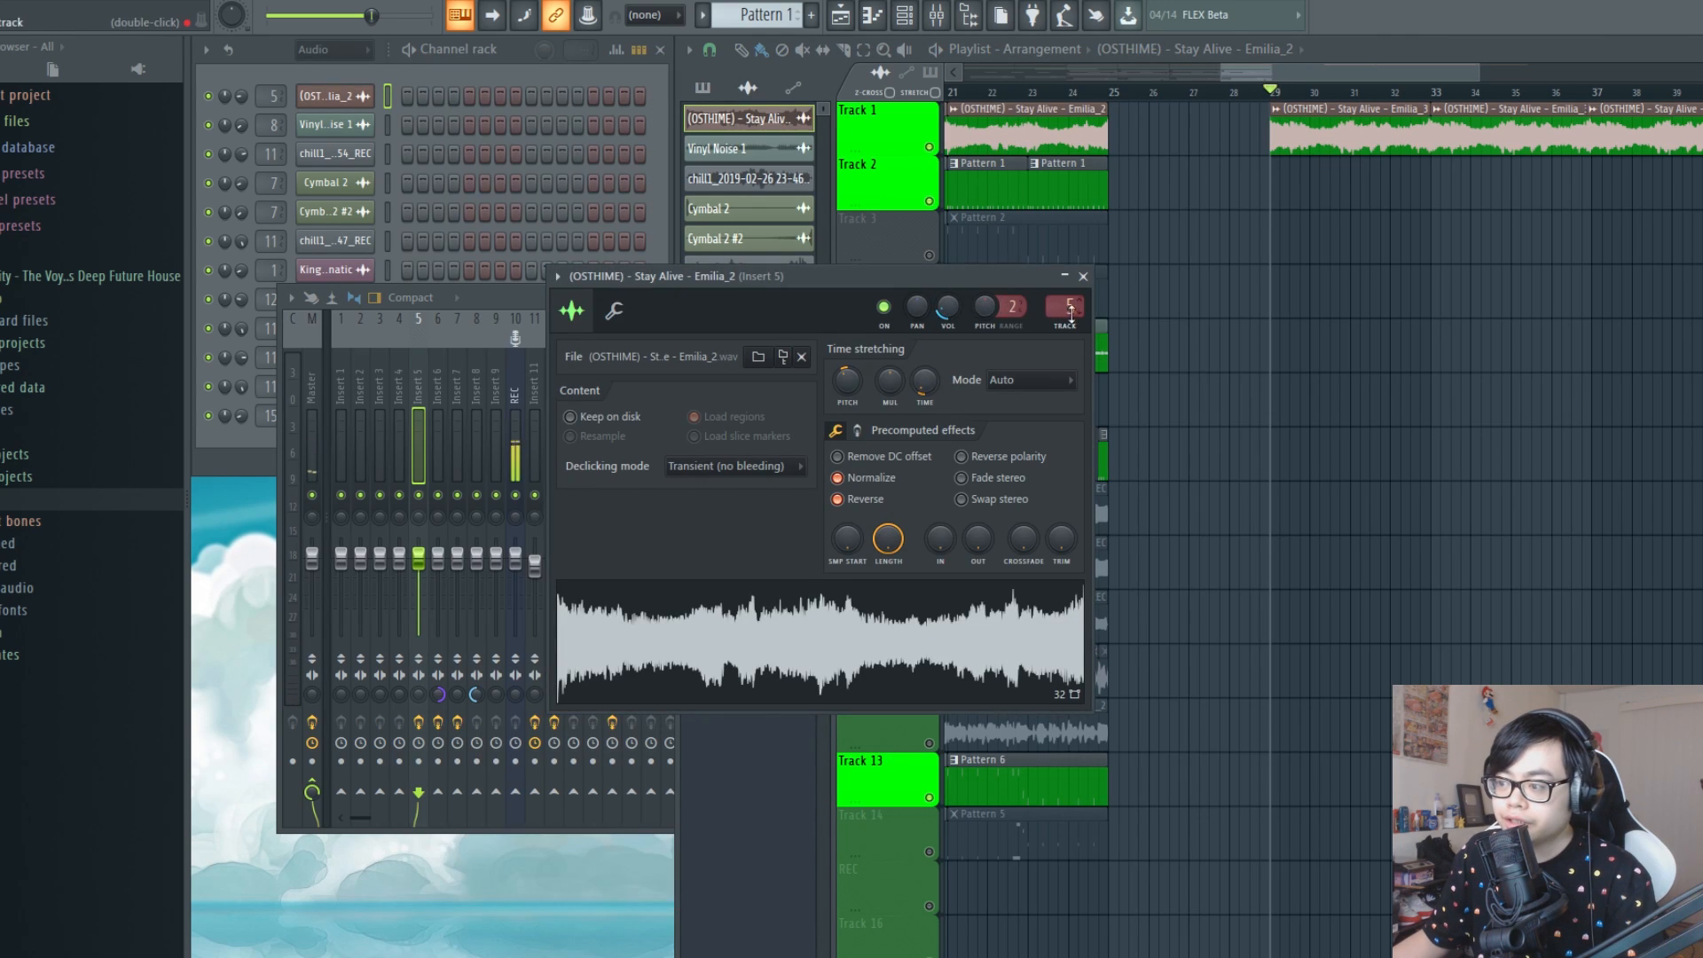
Apply the For strings preset to Fruity Stereo Enhancer on mixer Insert 5 and close the plugin
key("F9")
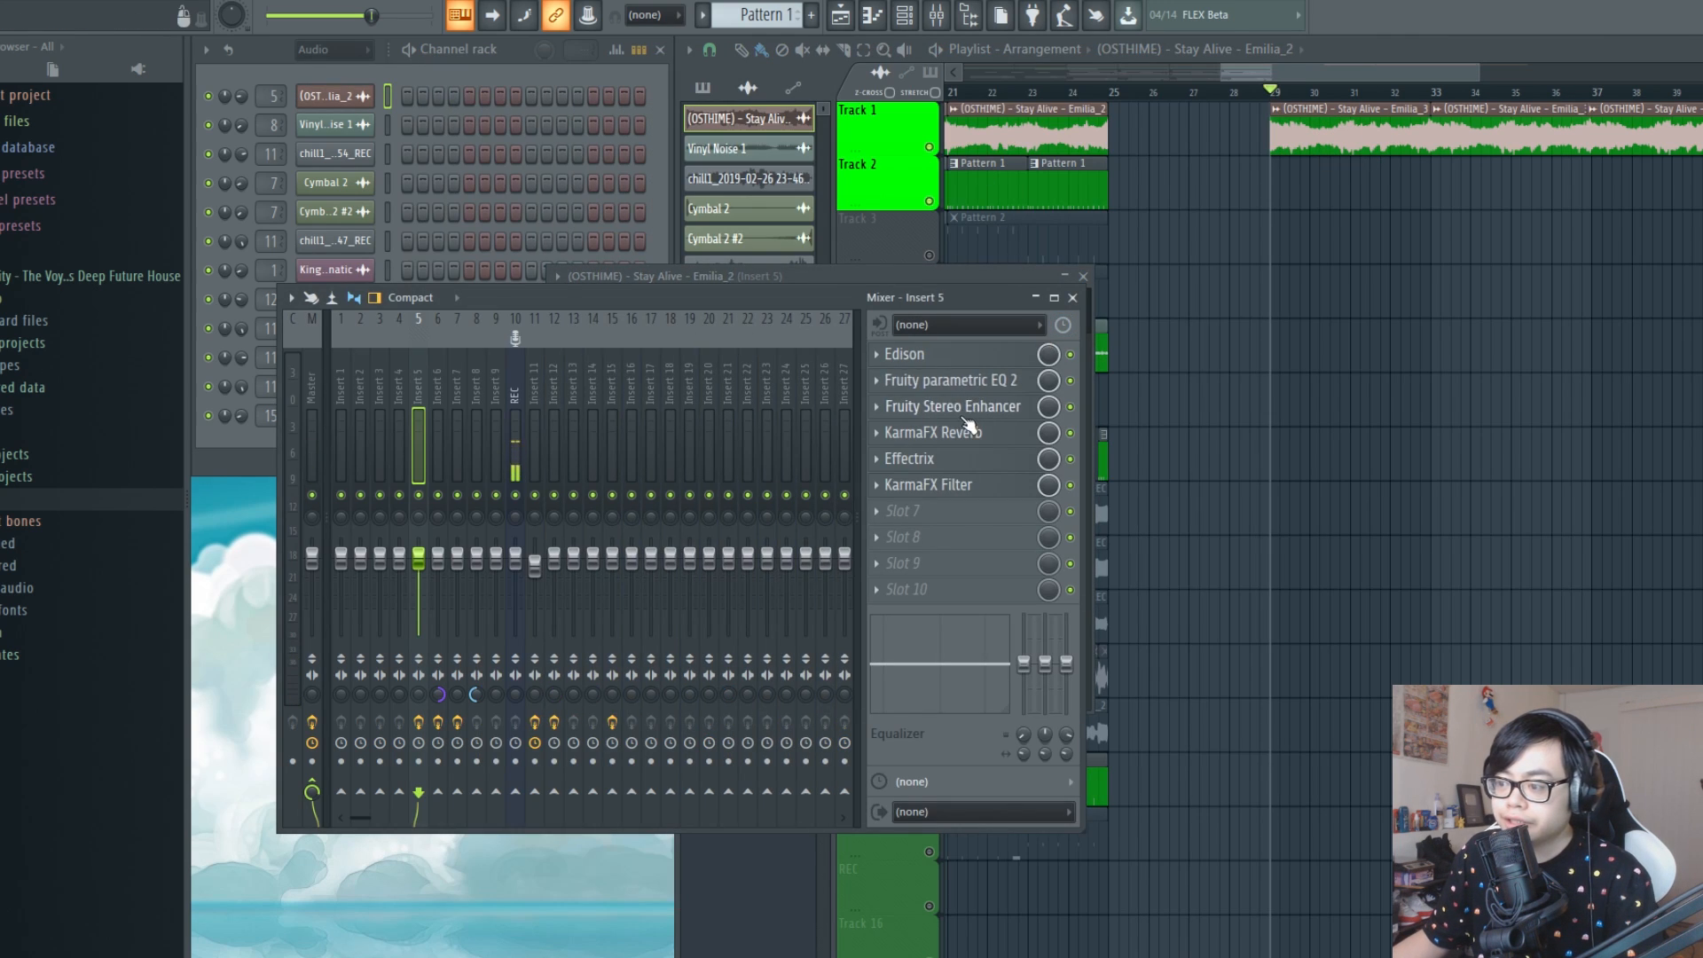
left_click(967, 406)
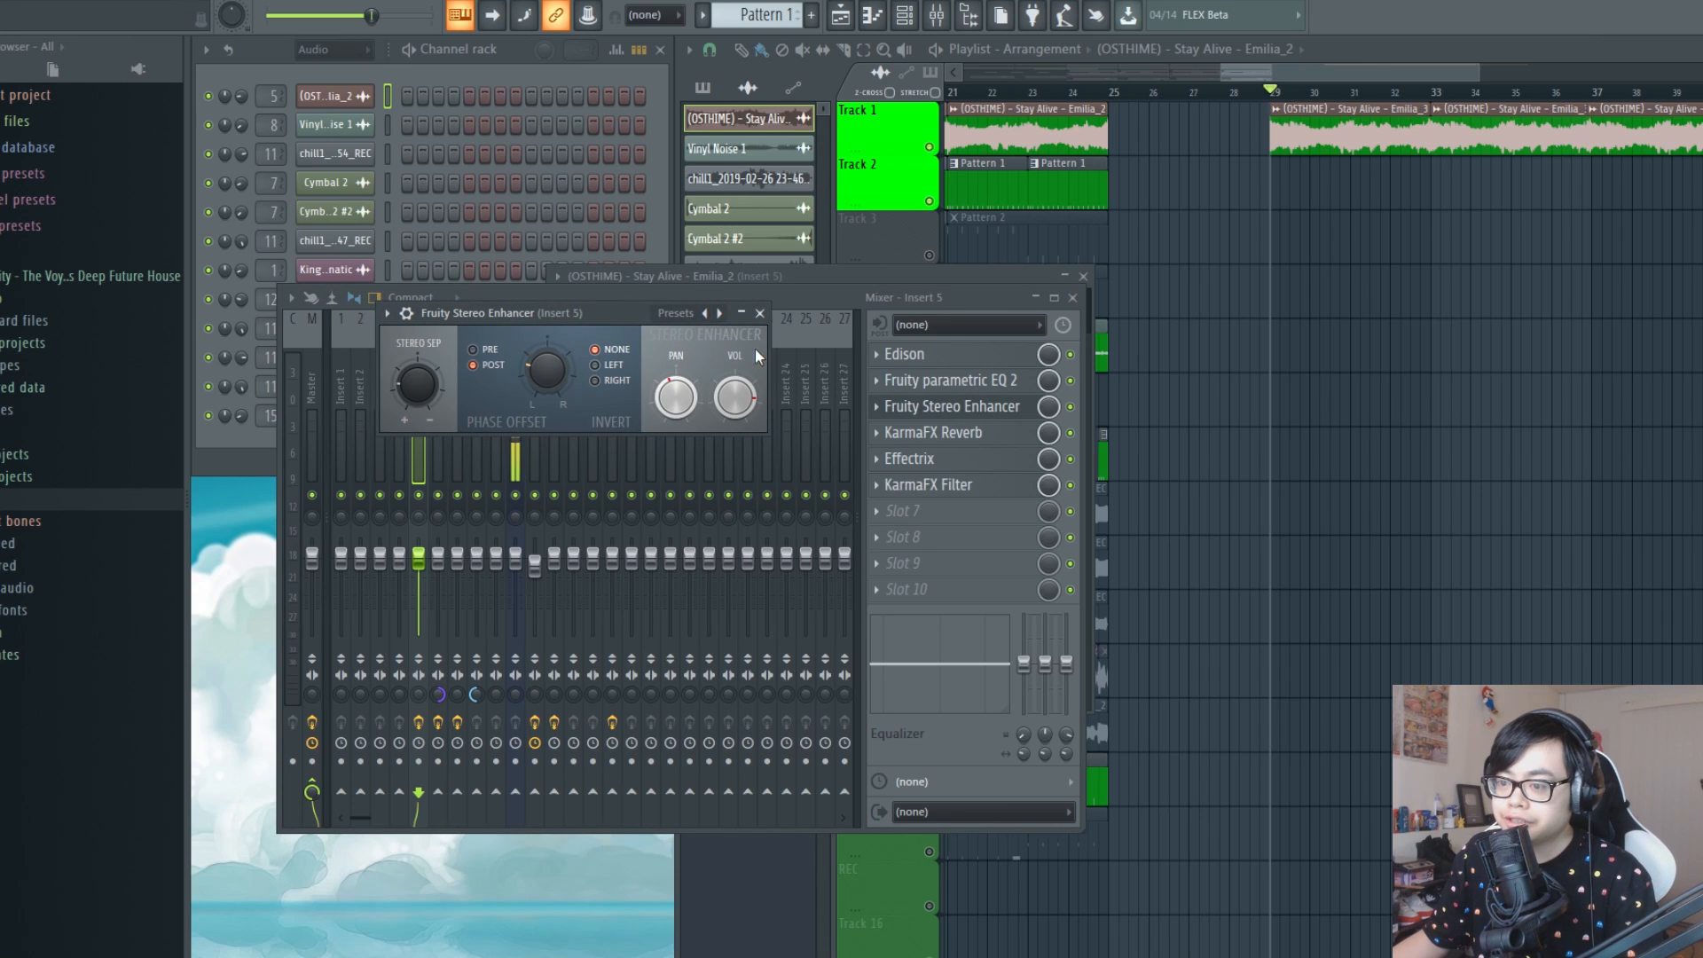
right_click(705, 316)
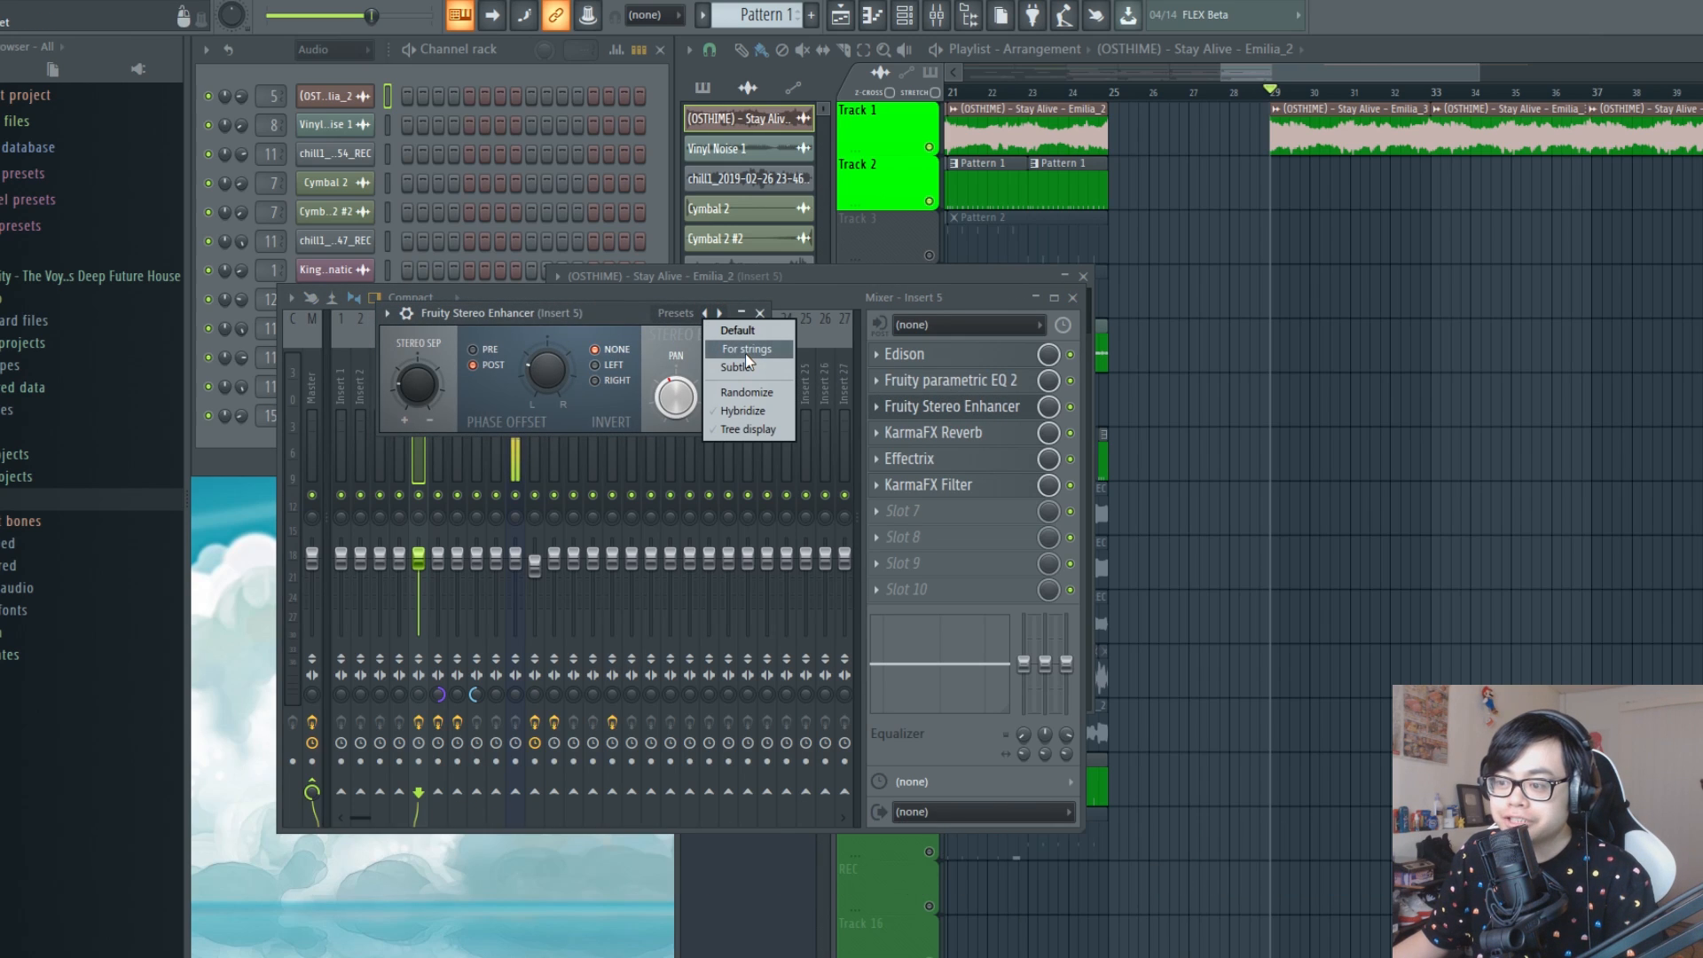
left_click(745, 349)
left_click(759, 312)
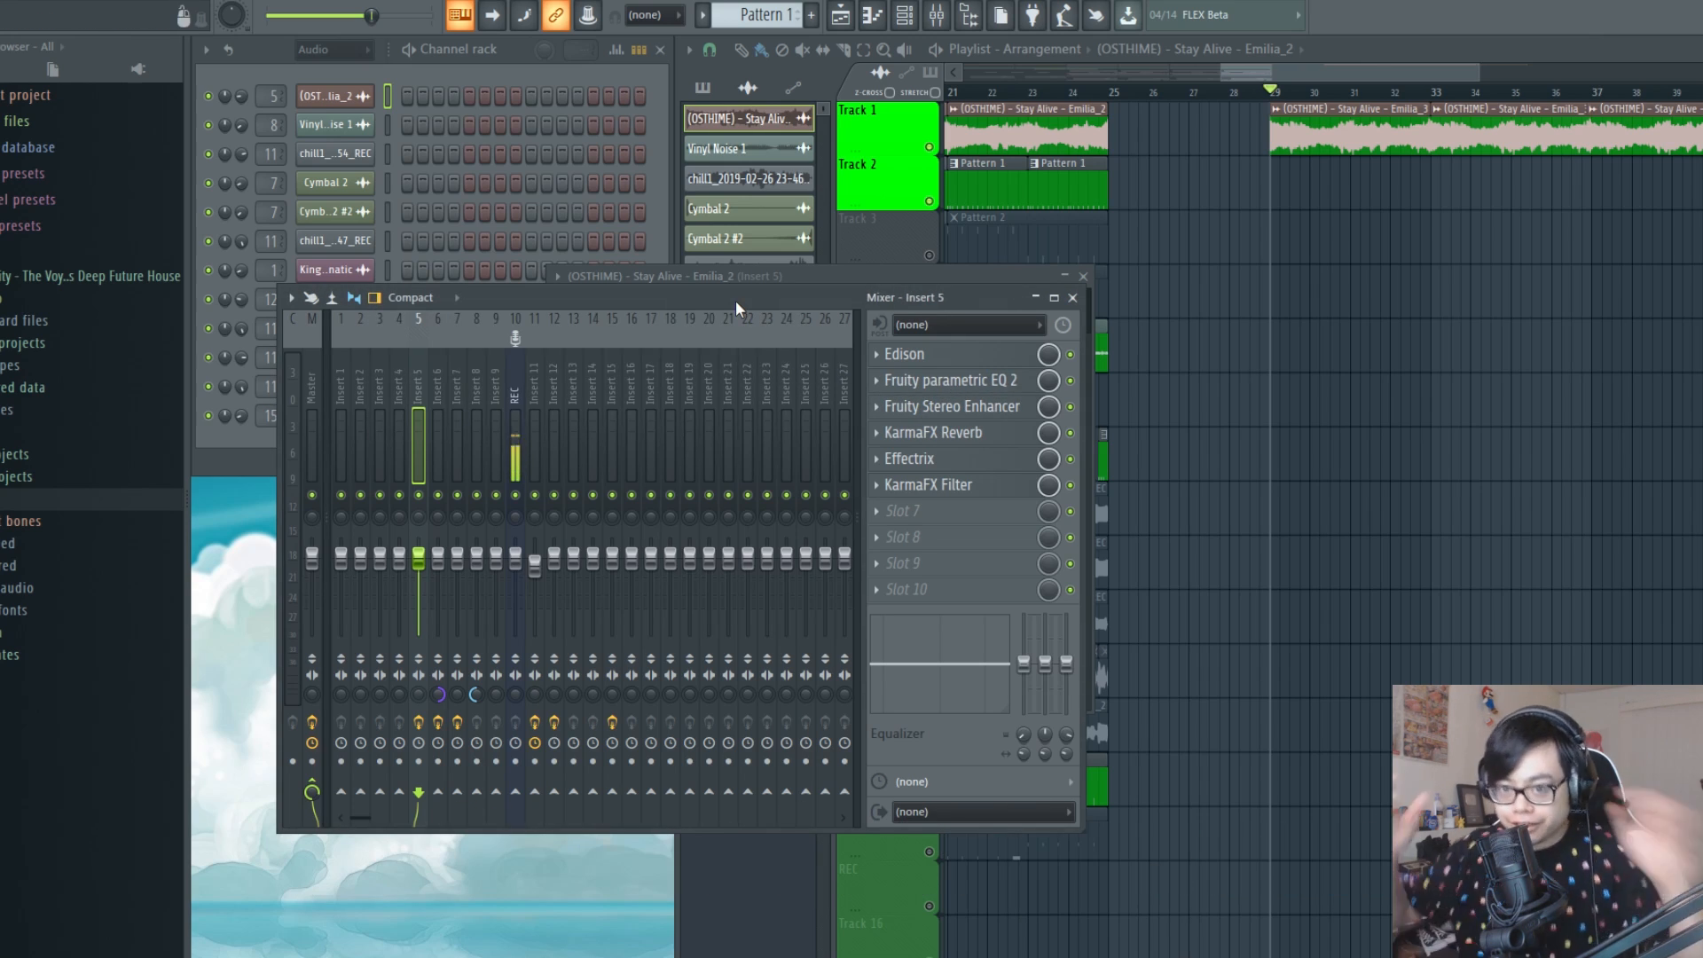
Examine the KarmaFX Reverb settings and the Effectrix reverse and reverb pattern on Insert 5, closing both plugins
left_click(976, 434)
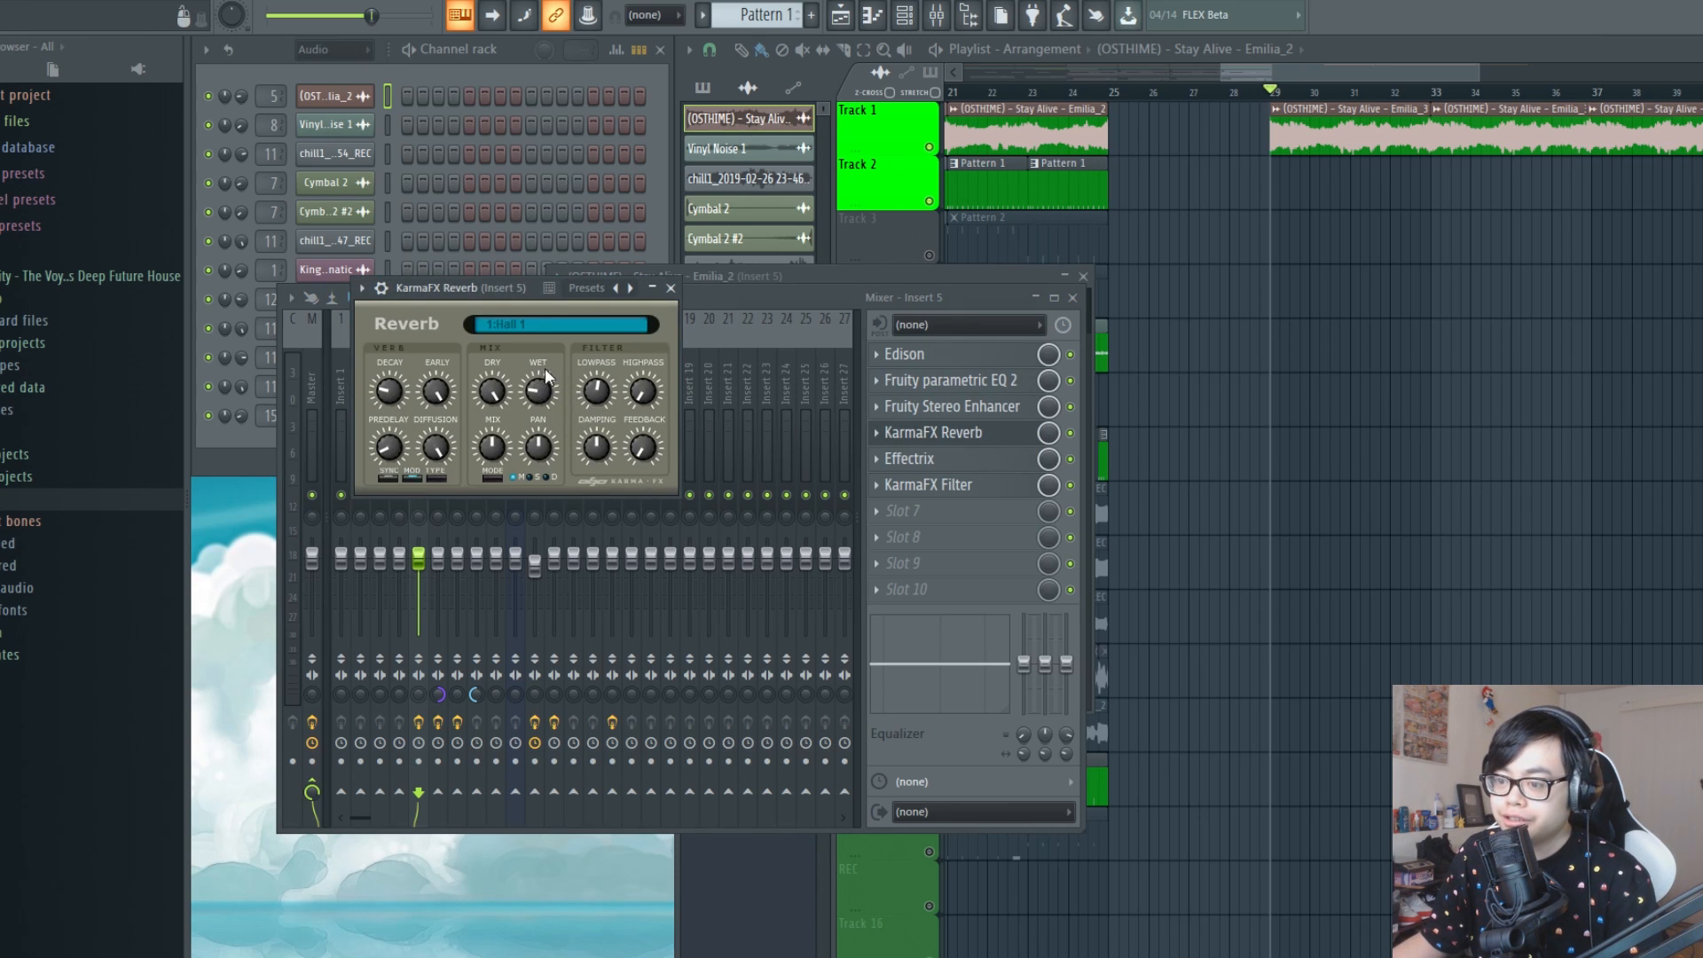
left_click(671, 287)
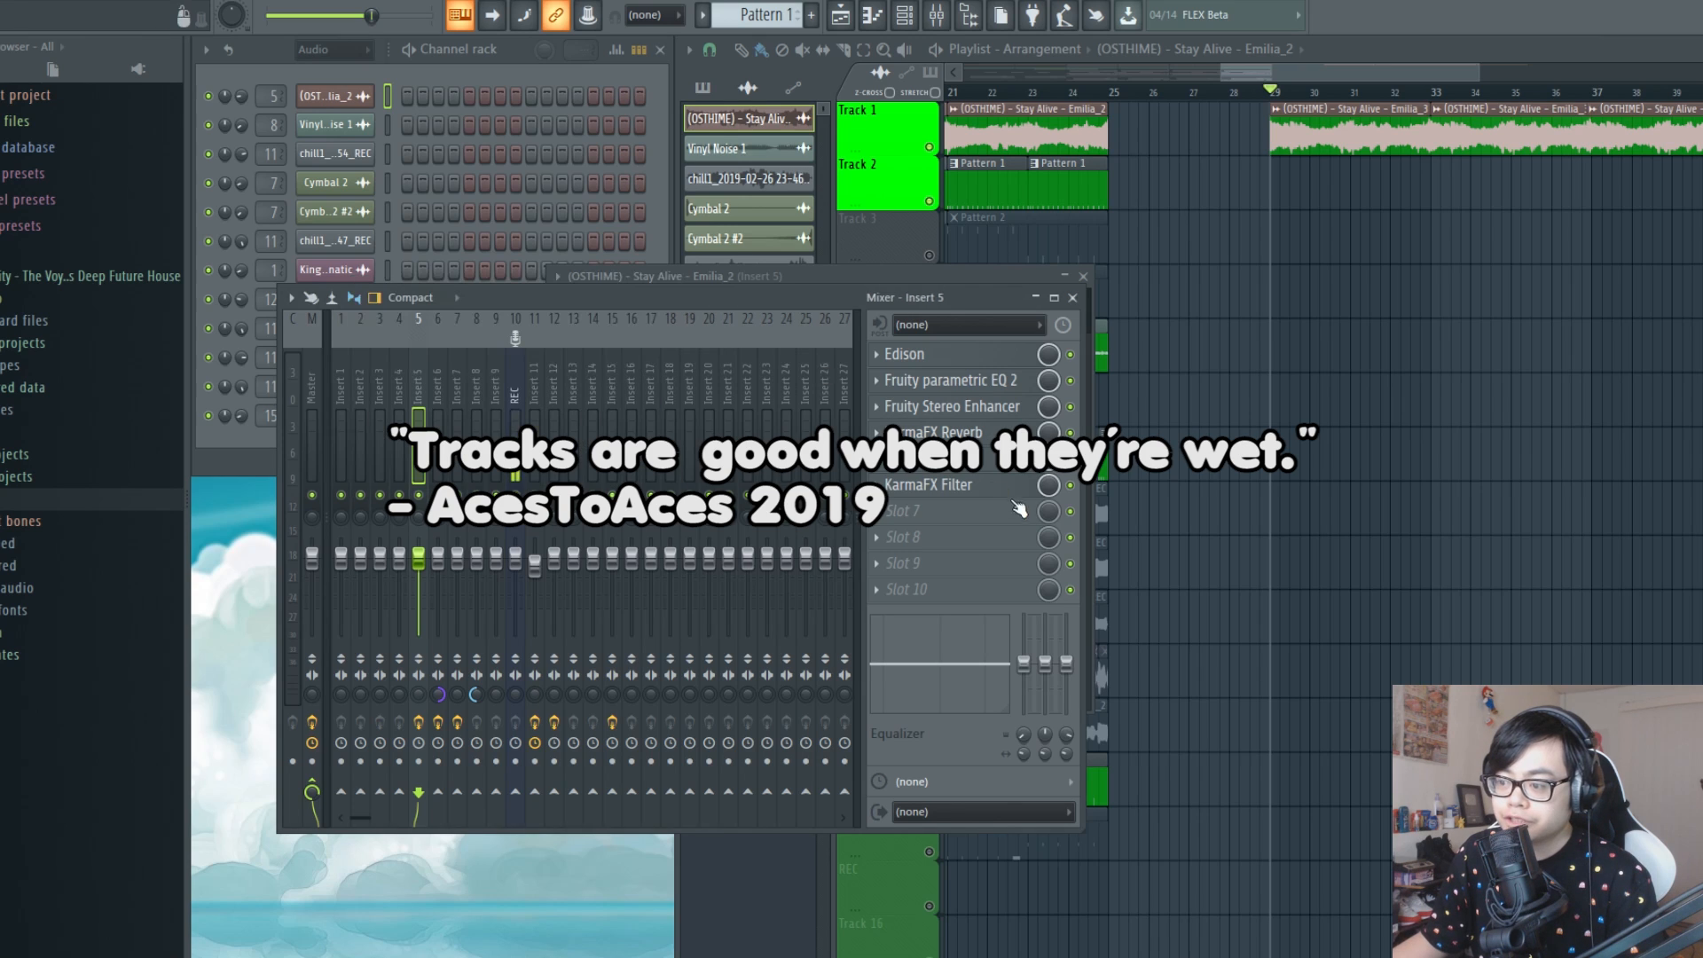
left_click(983, 459)
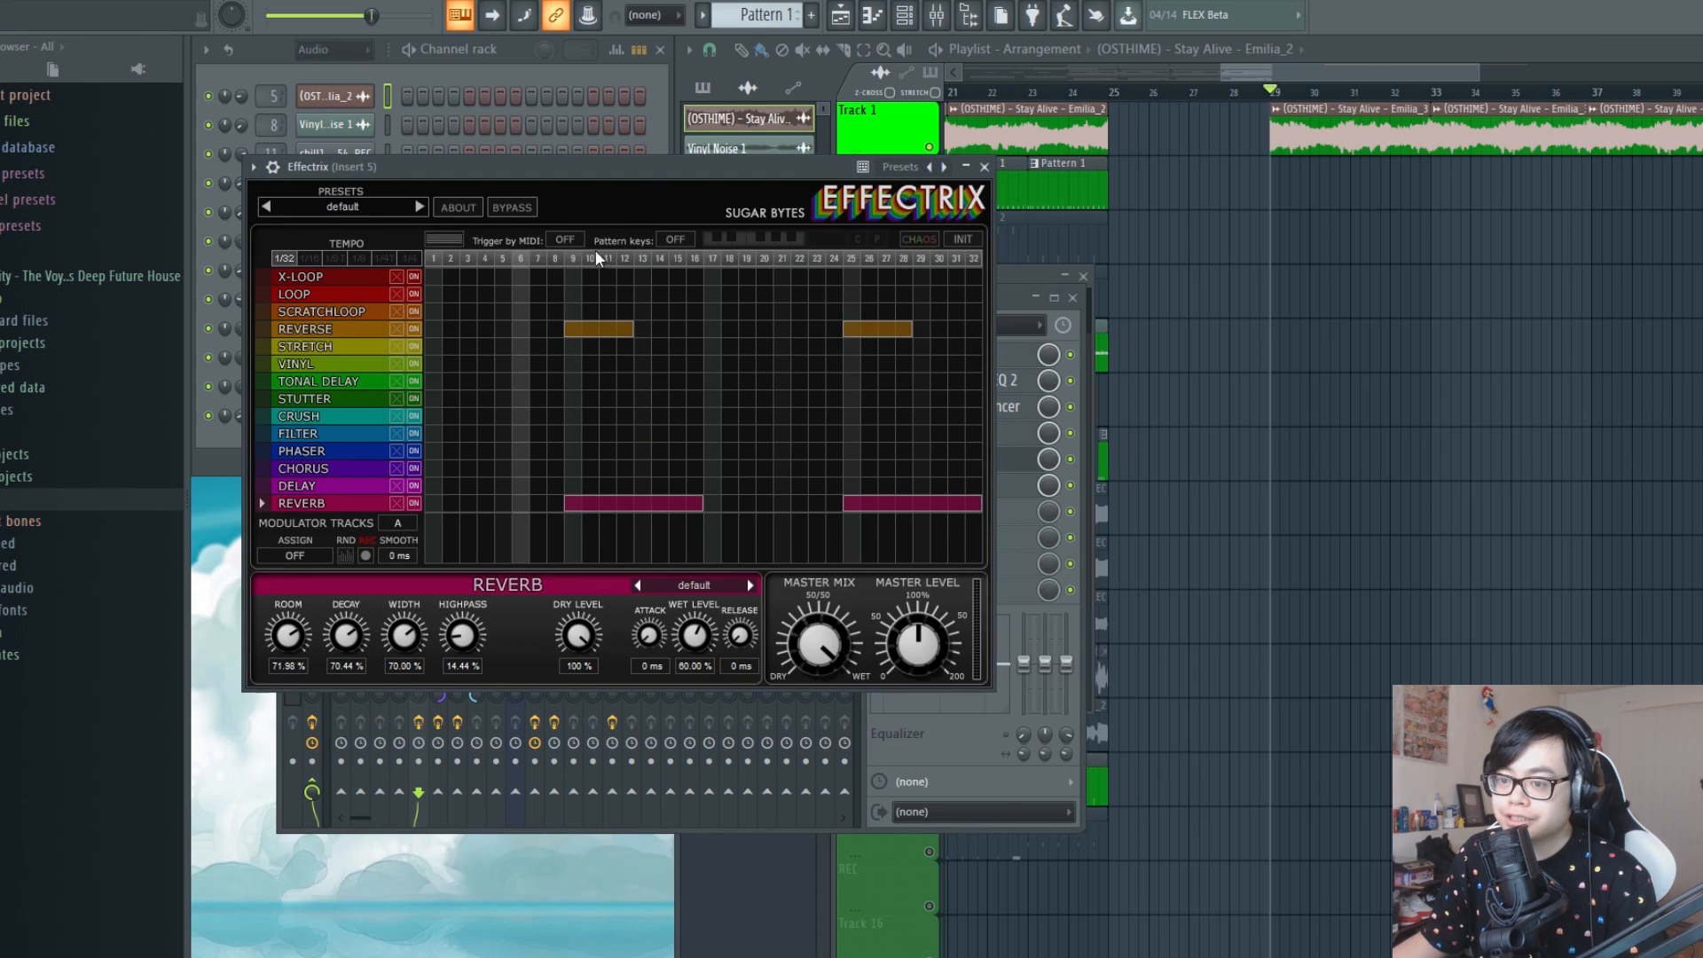
left_click_drag(668, 254, 669, 258)
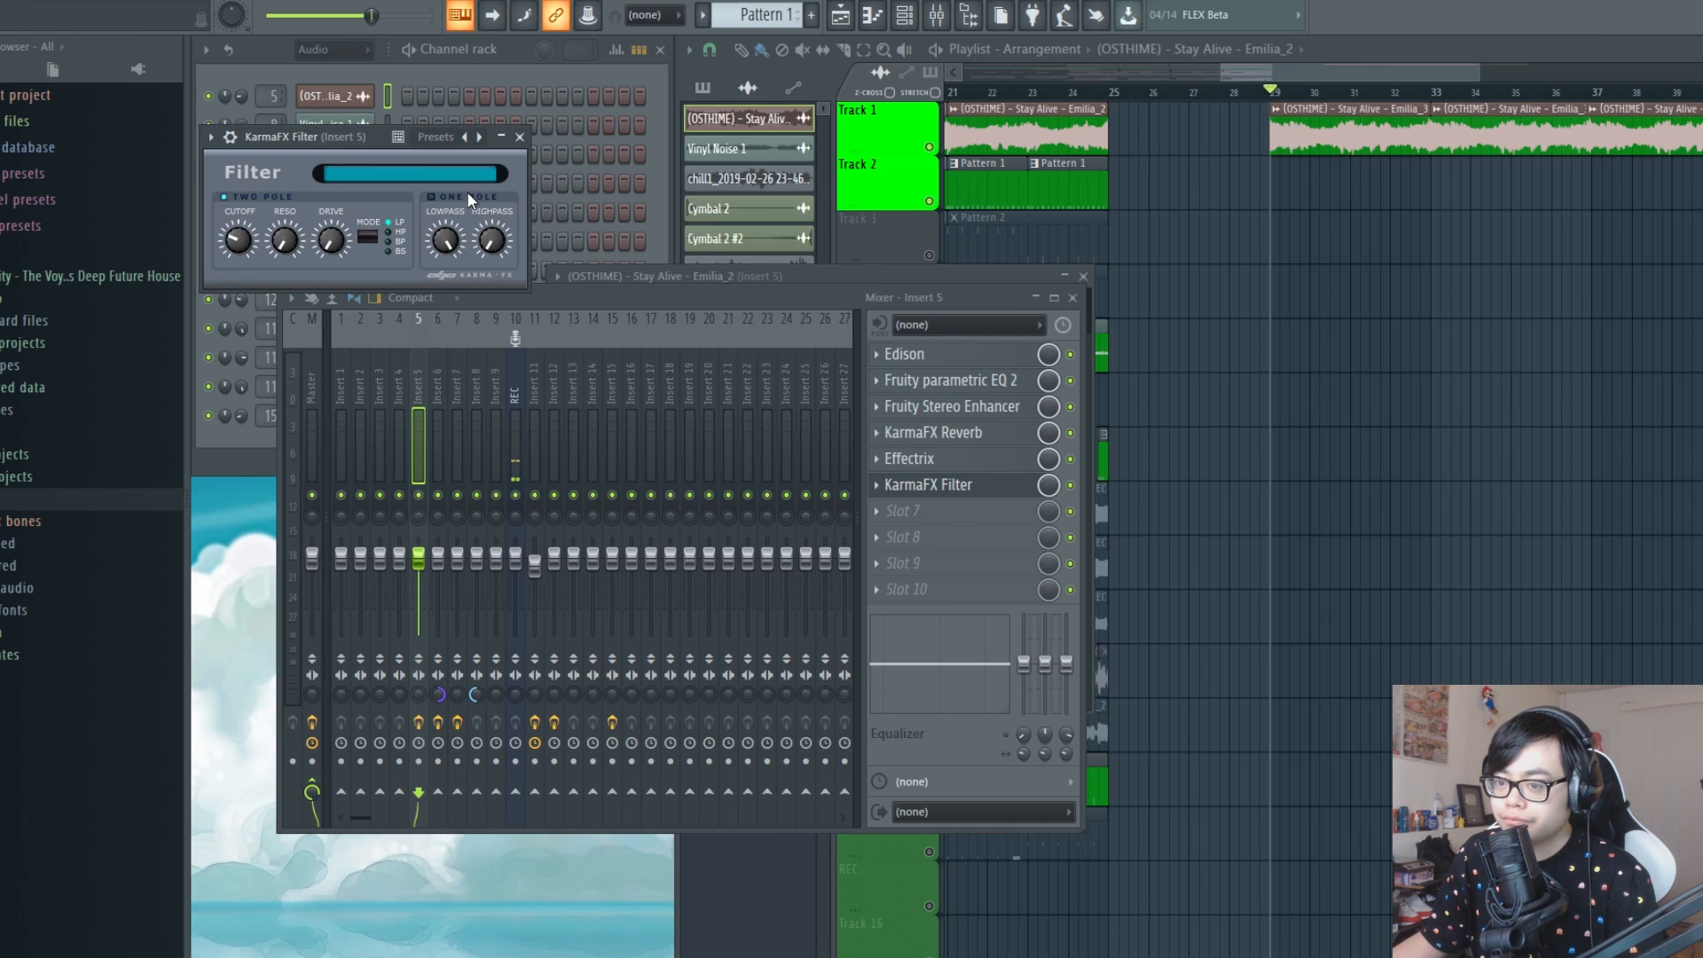
left_click_drag(377, 143, 482, 379)
left_click(630, 374)
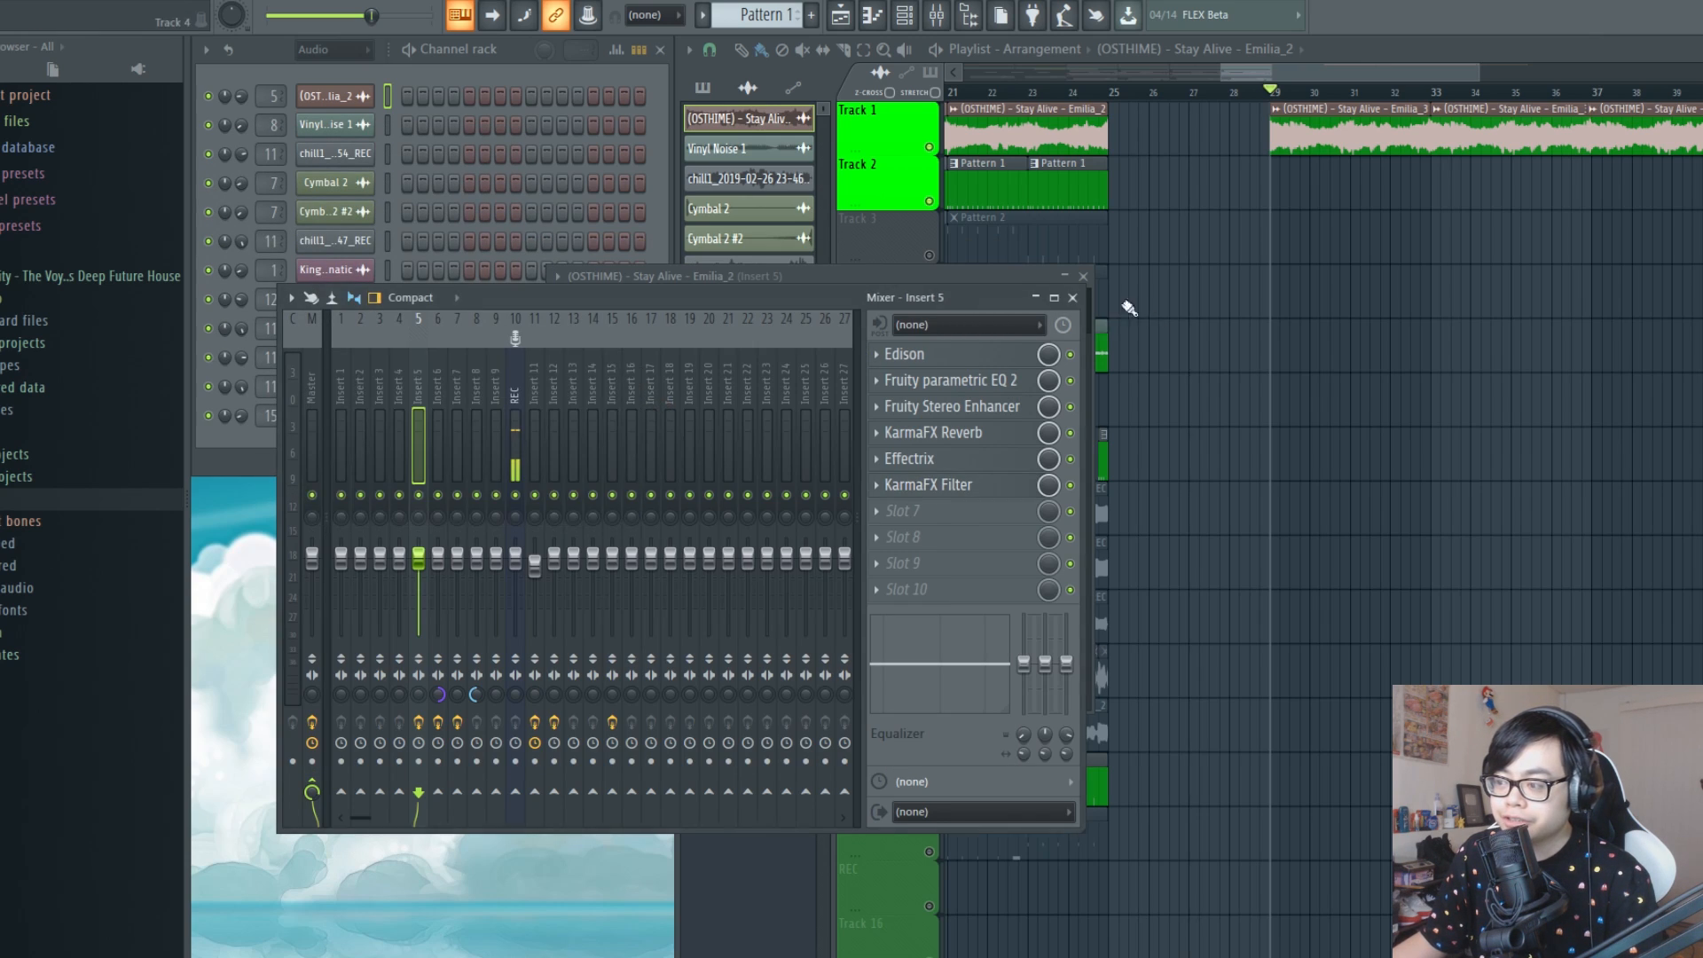
Close the mixer and sample windows and listen to the arrangement from its beginning
left_click(1073, 298)
left_click(1084, 276)
scroll(994, 98, "down", 4)
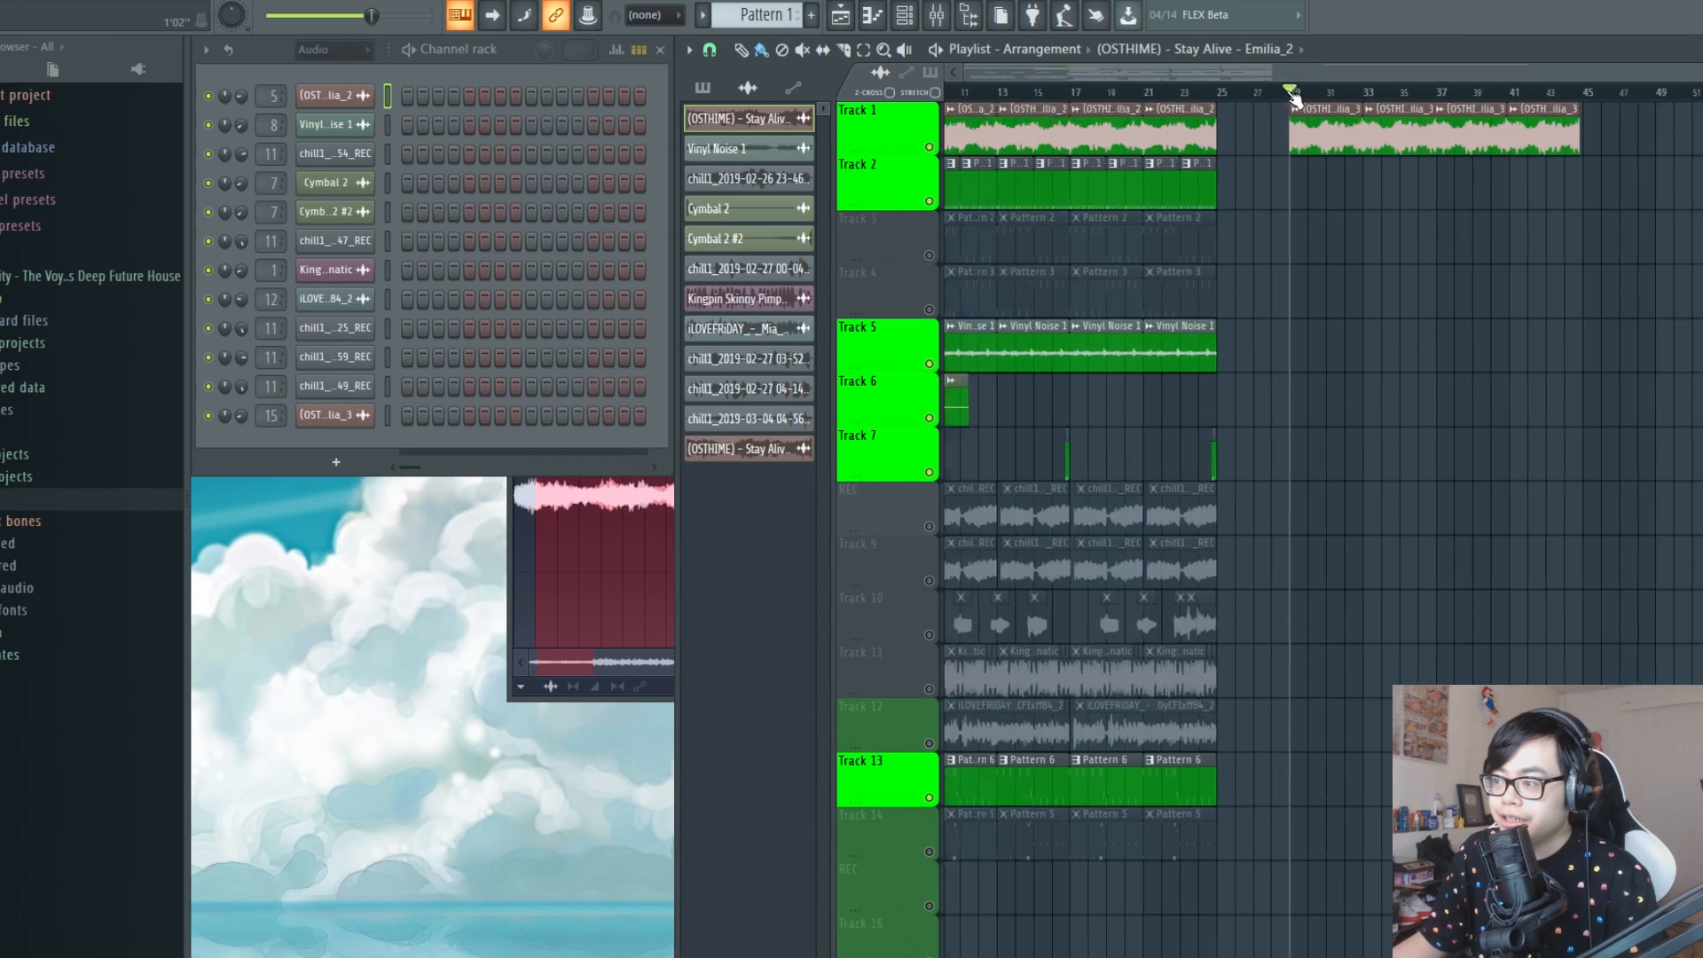
key("space")
key("space")
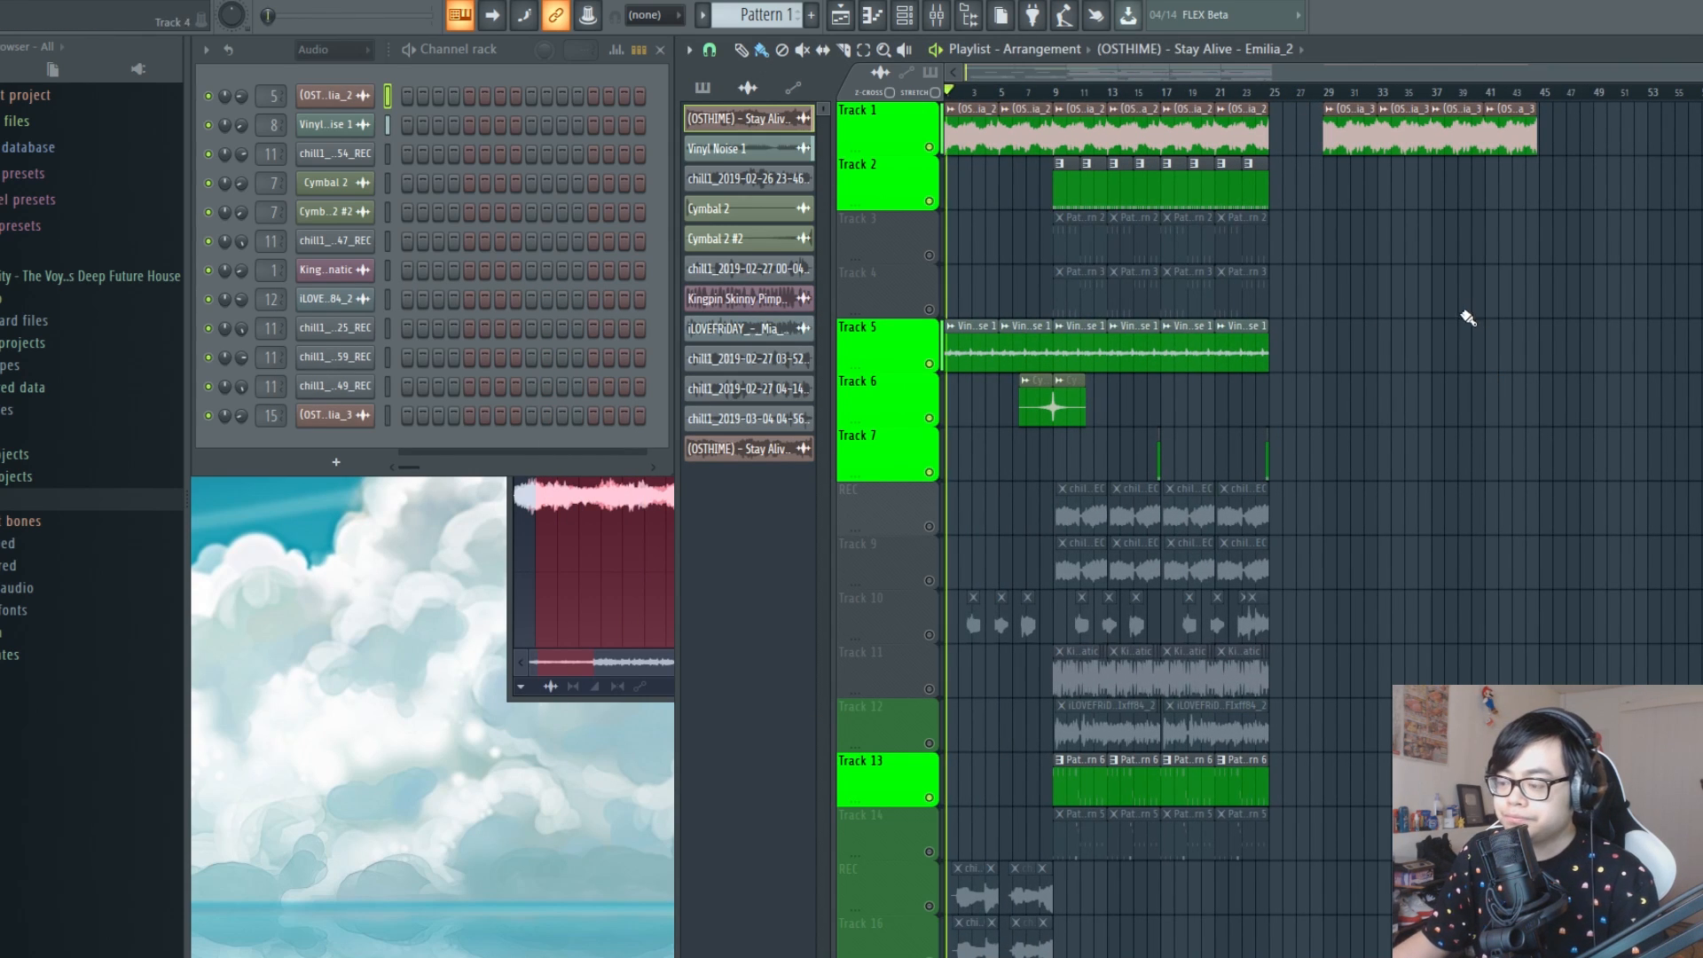
key("space")
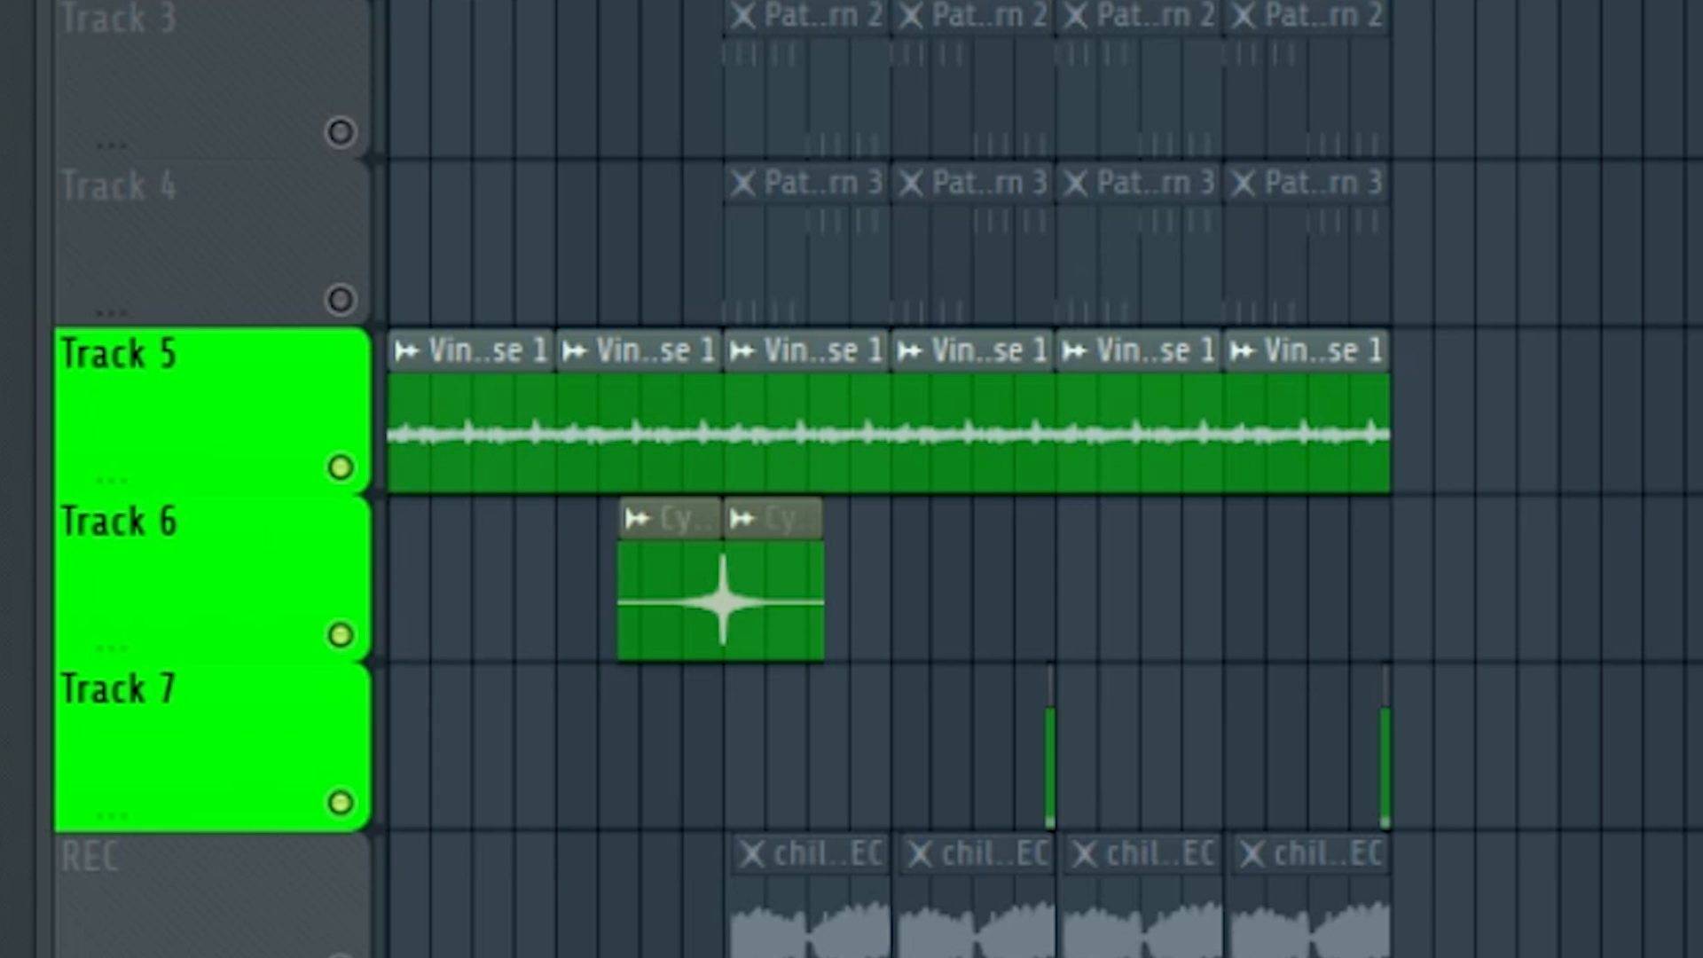
key("space")
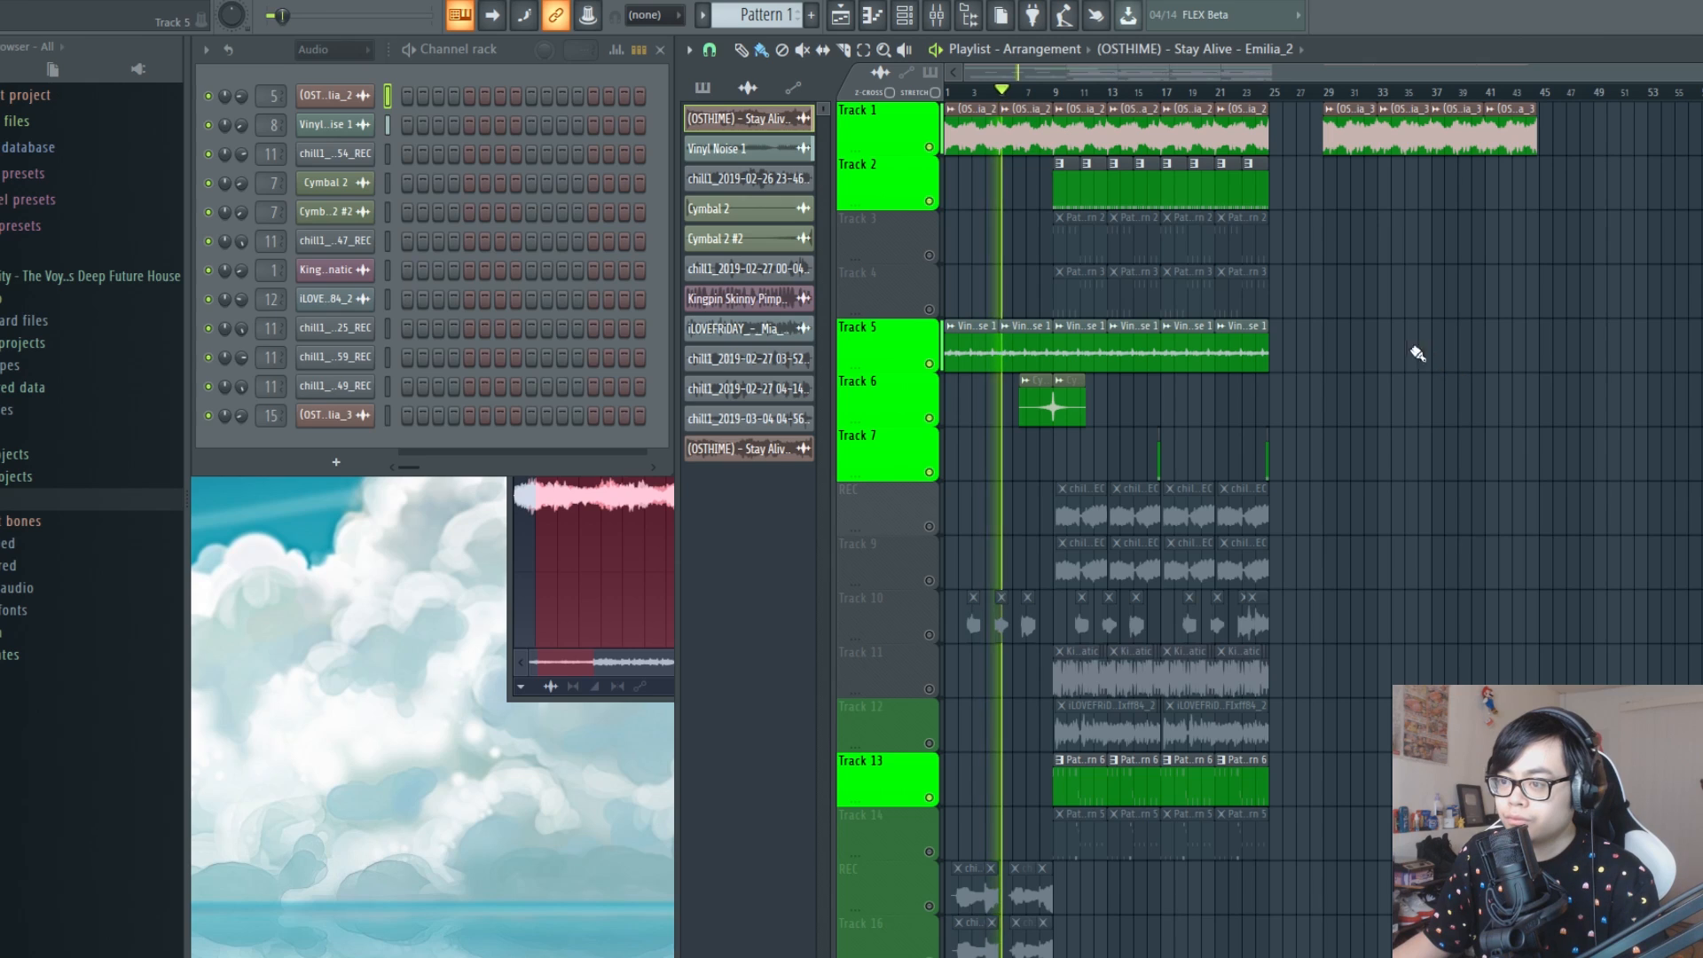
key("space")
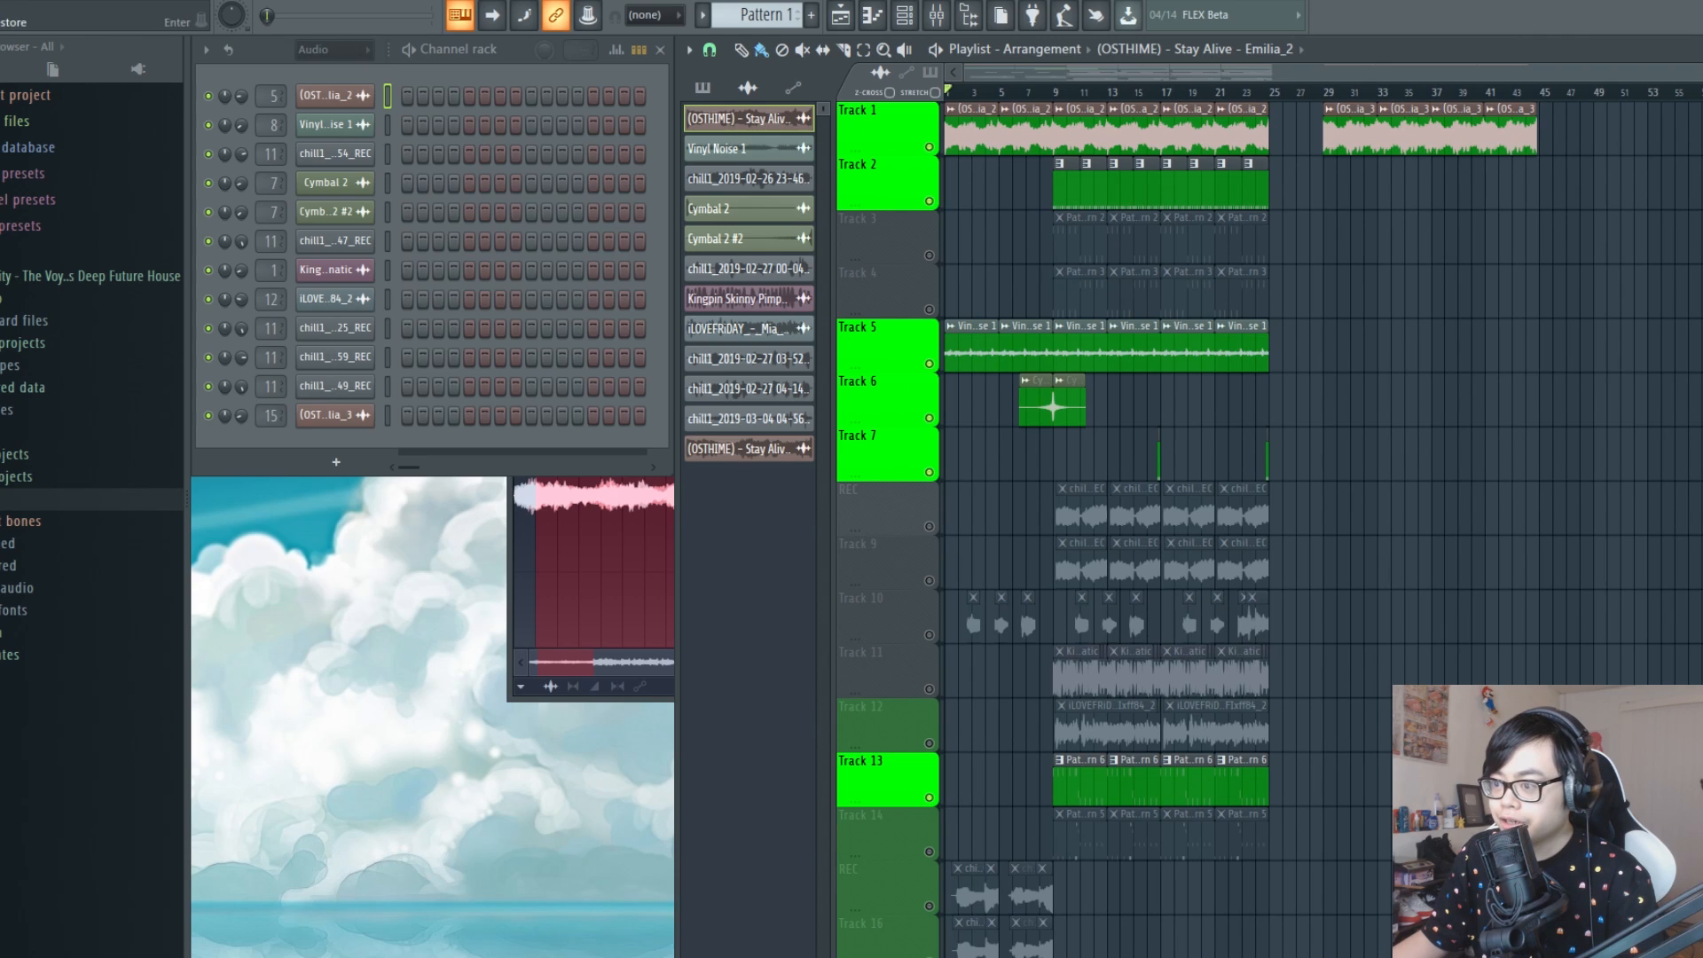
Enlarge the playlist and place the playhead at bar 29, where the new Stay Alive loop starts
key("Return")
left_click_drag(1702, 68, 1593, 68)
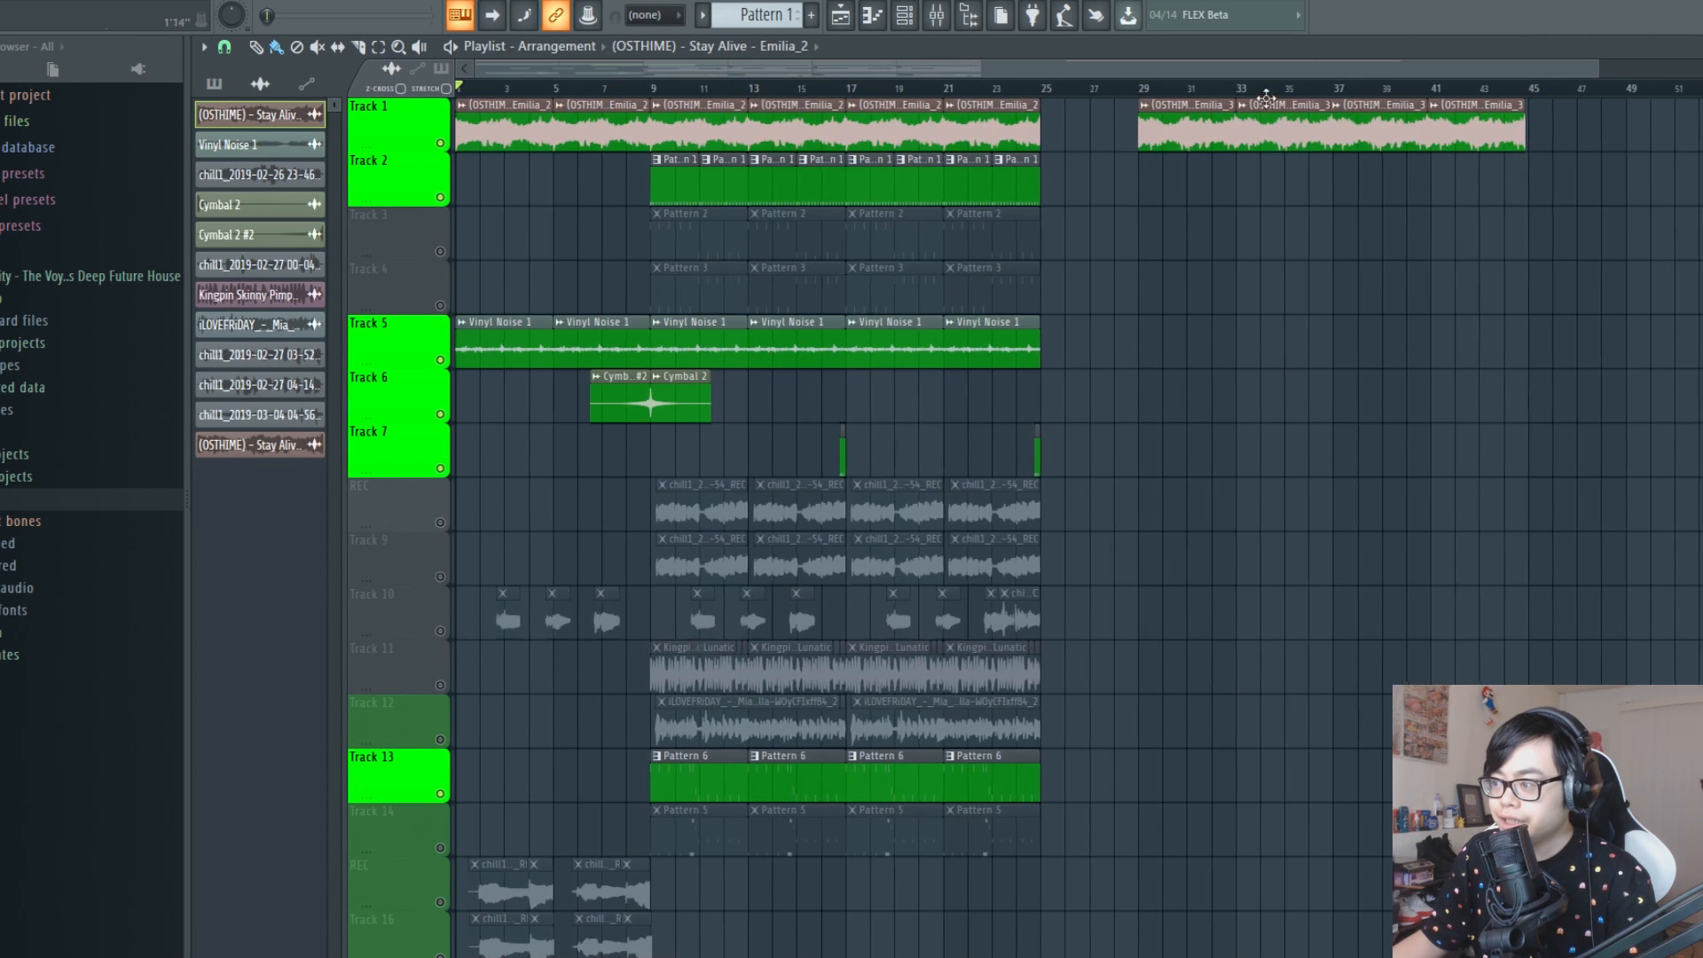
left_click(1146, 88)
scroll(1147, 88, "up", 4)
left_click_drag(1150, 70, 1292, 71)
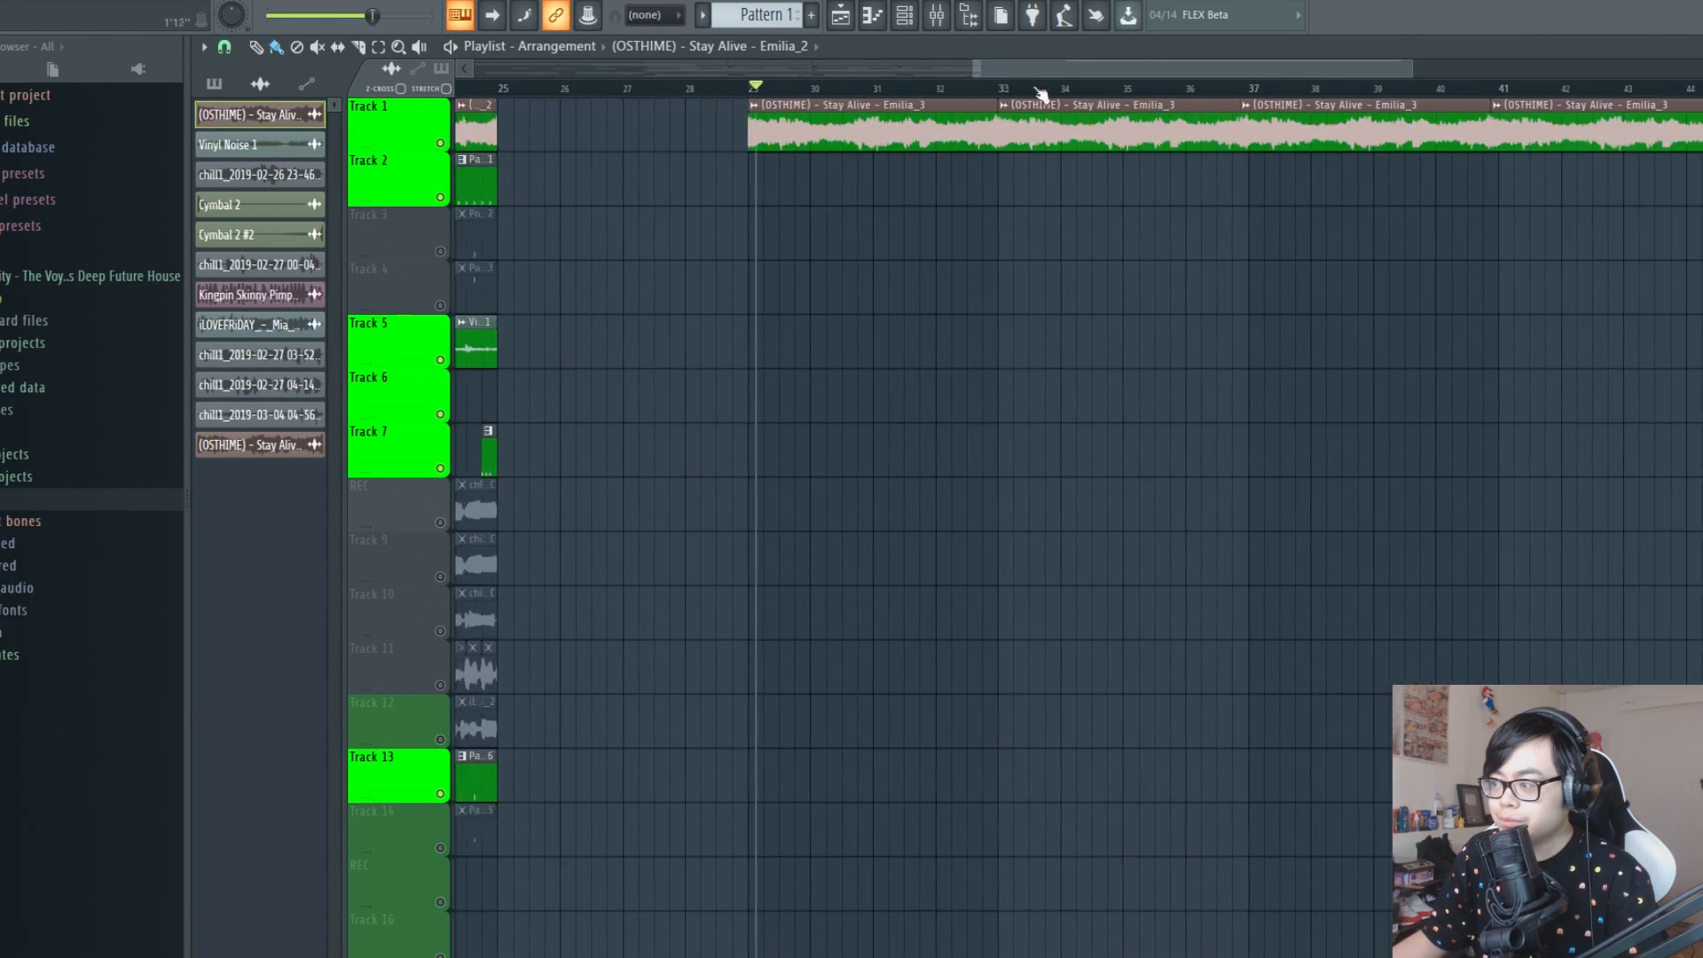
Look through the playlist tracks and open Pattern 6 from its clip on Track 13 to show the BWZYSub_3 notes
scroll(744, 88, "down", 5)
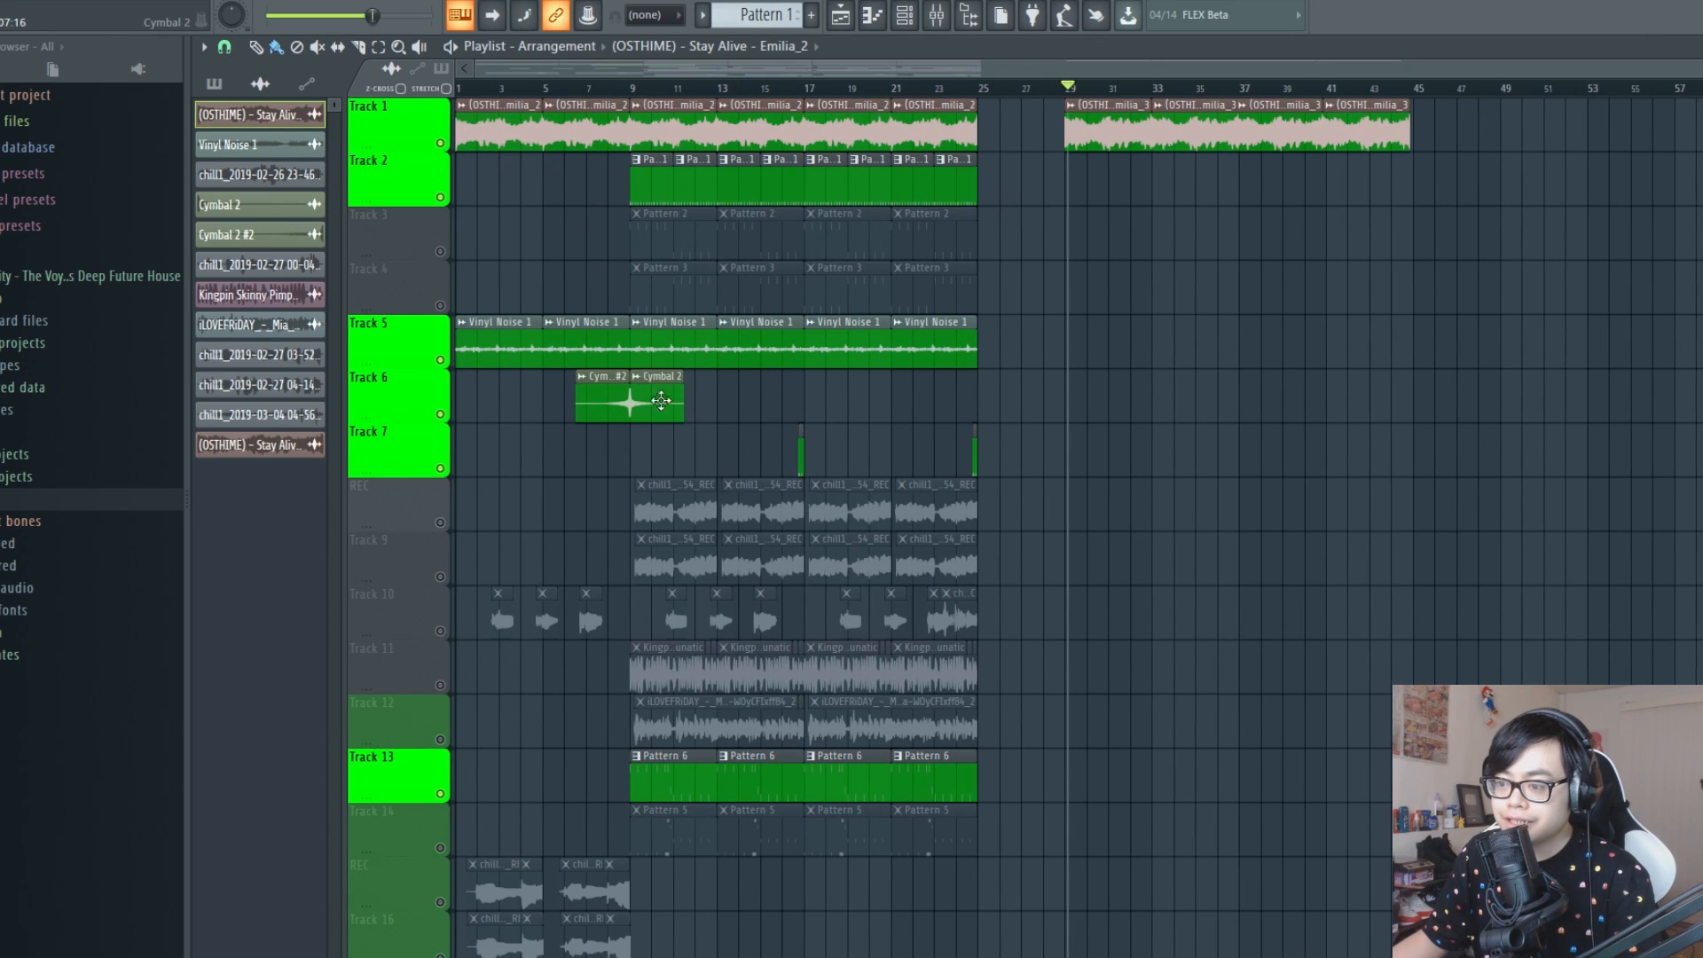
scroll(765, 483, "down", 3)
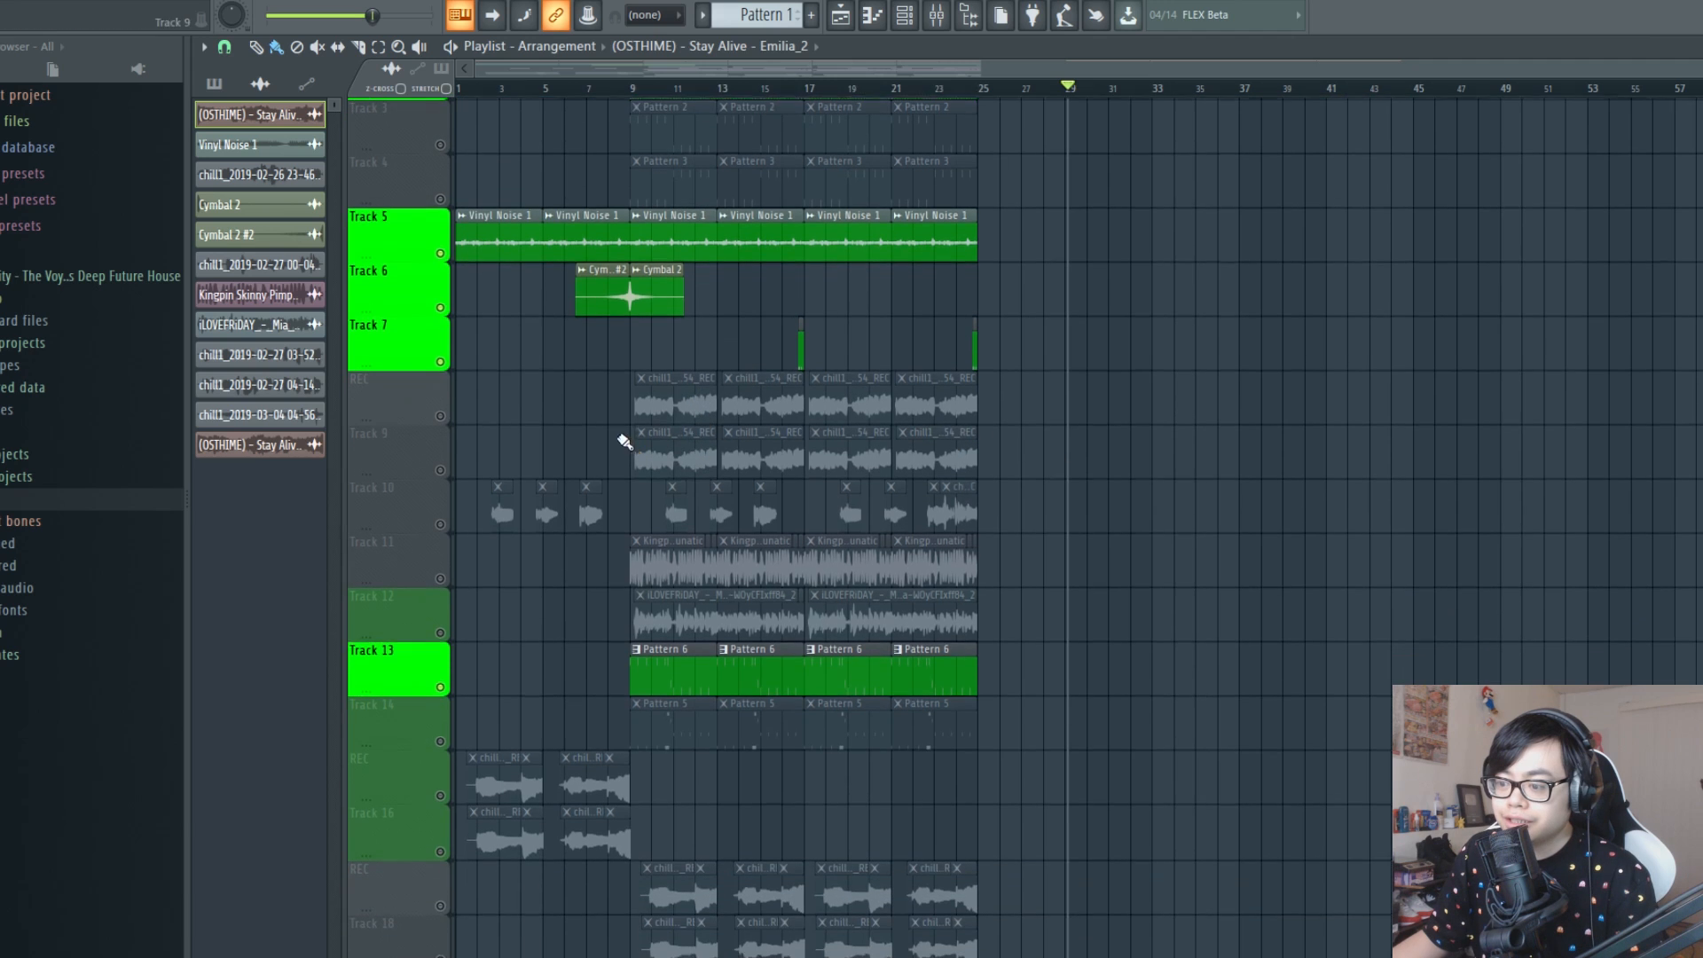
scroll(1350, 506, "down", 7)
scroll(685, 253, "up", 4)
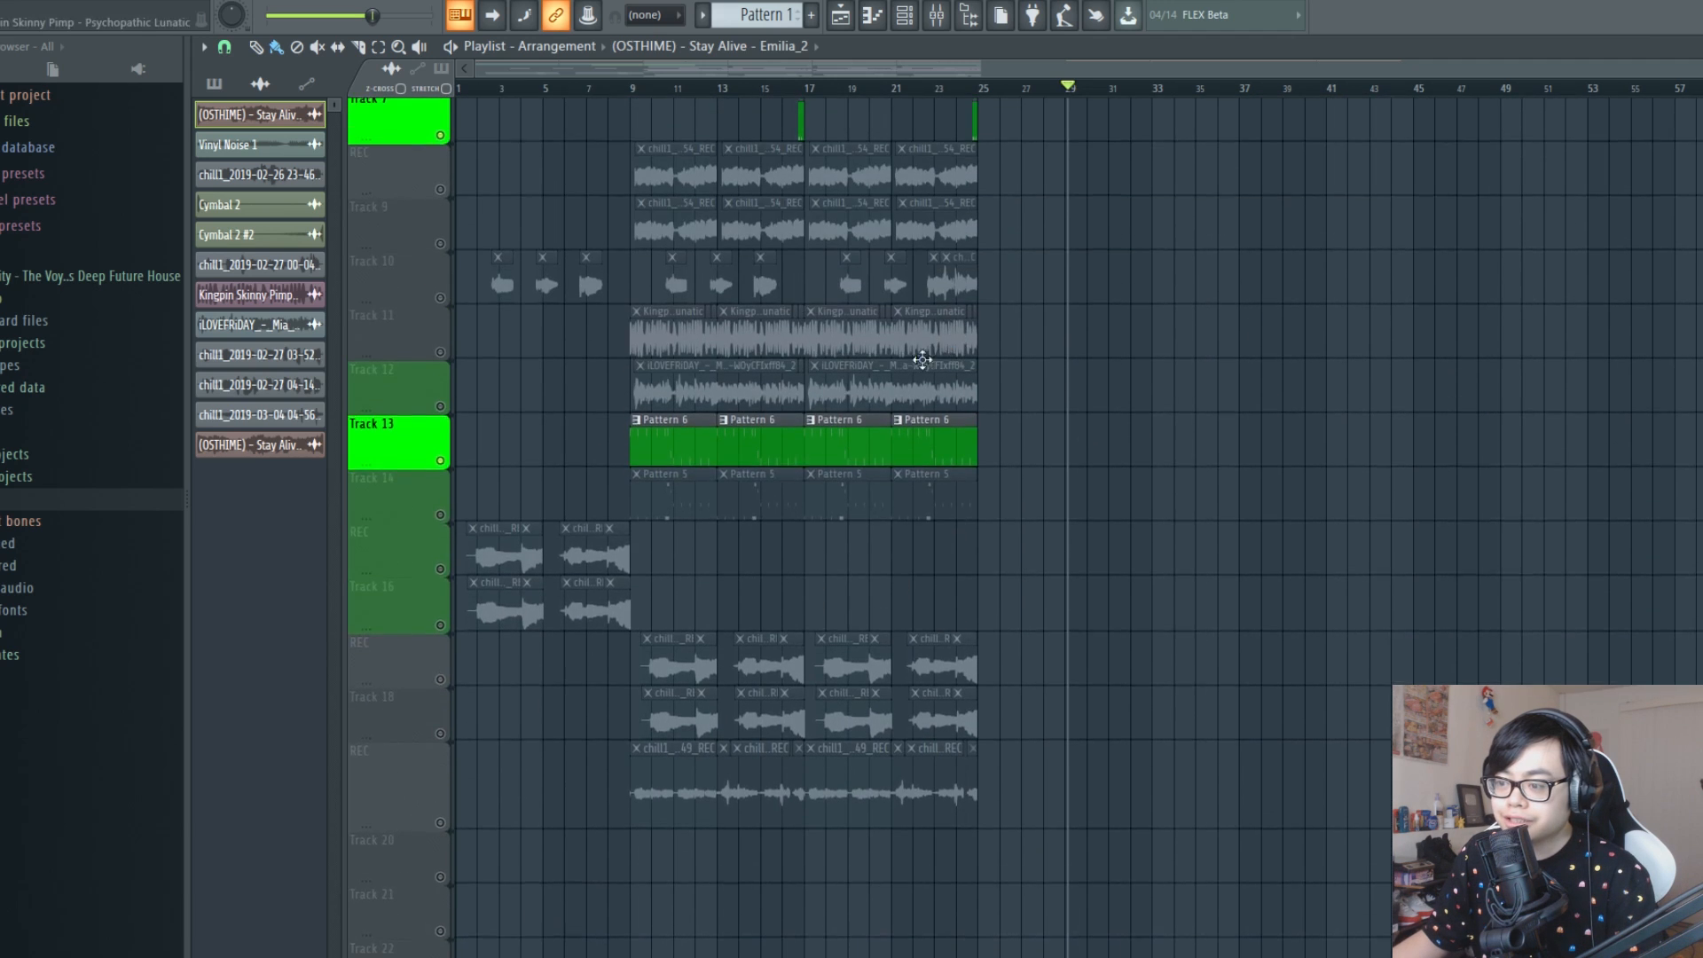
scroll(798, 621, "up", 6)
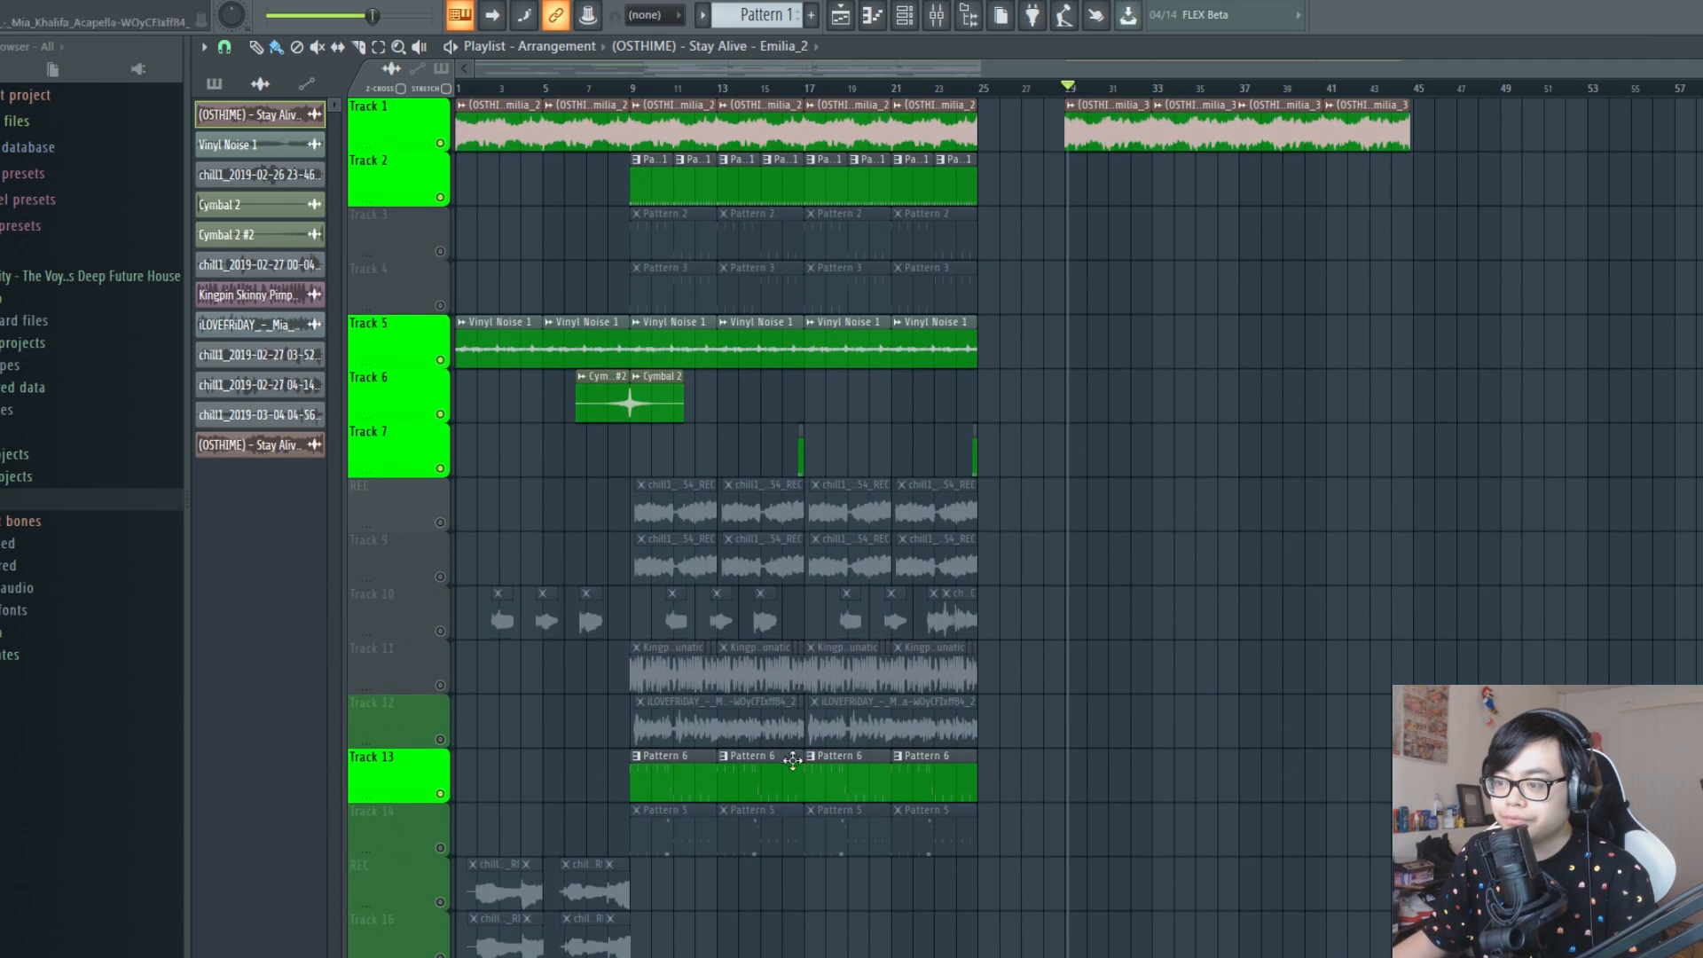
left_click(636, 756)
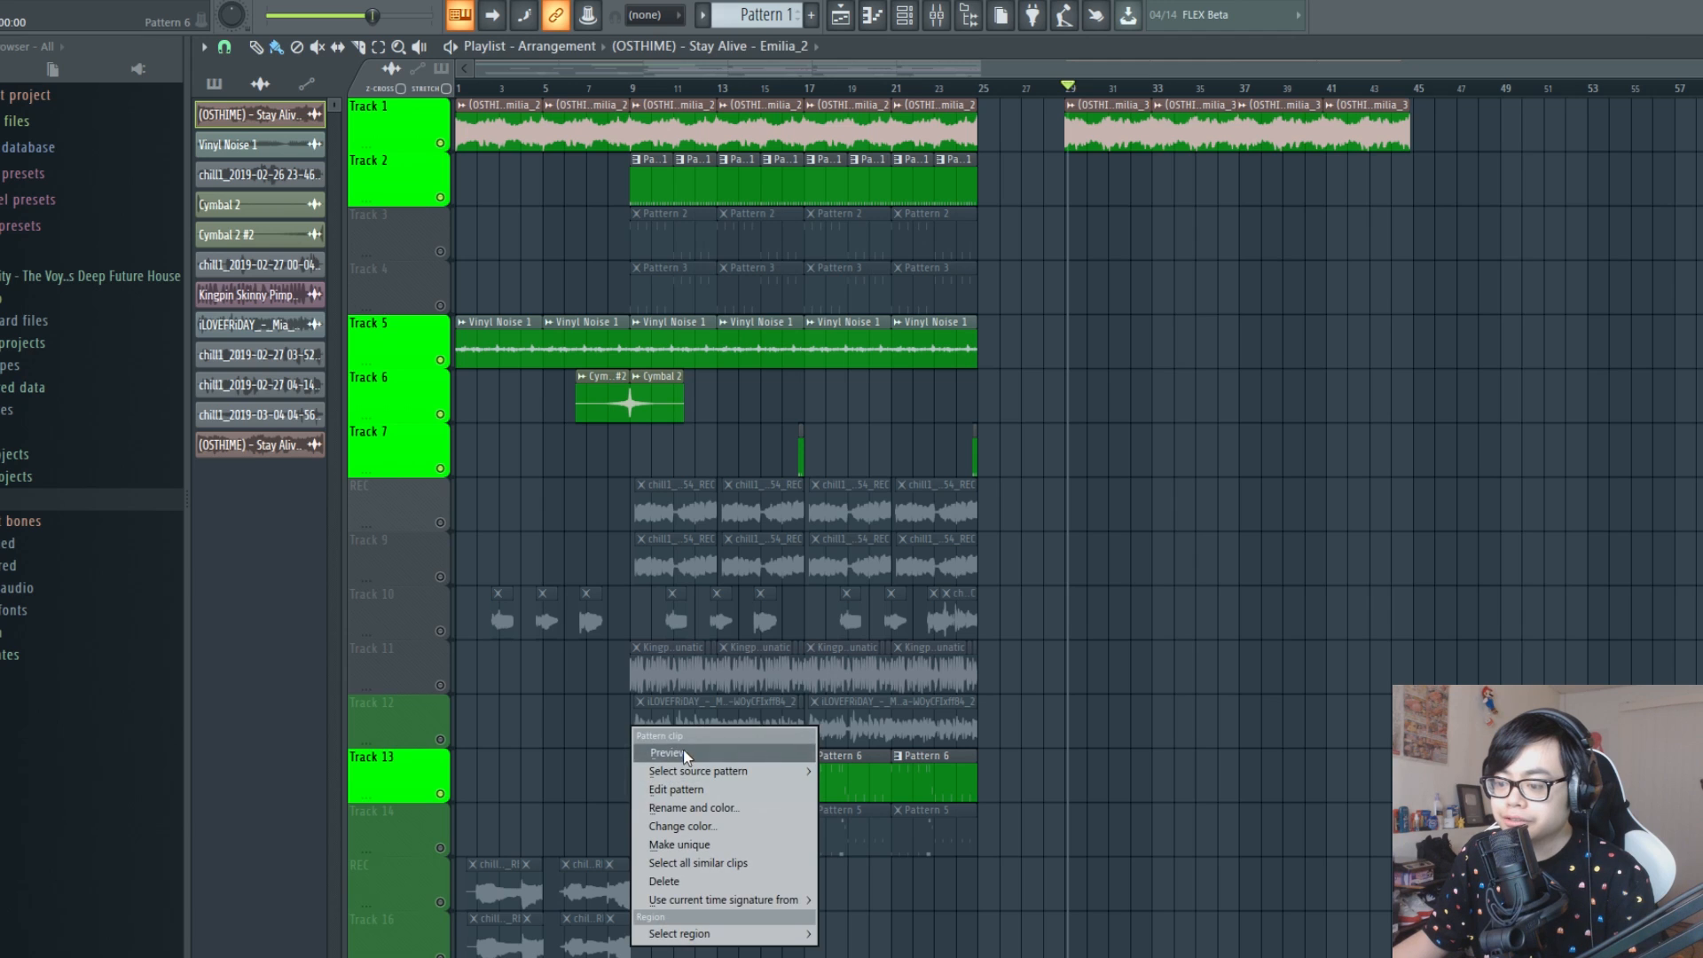
left_click(717, 783)
double_click(678, 778)
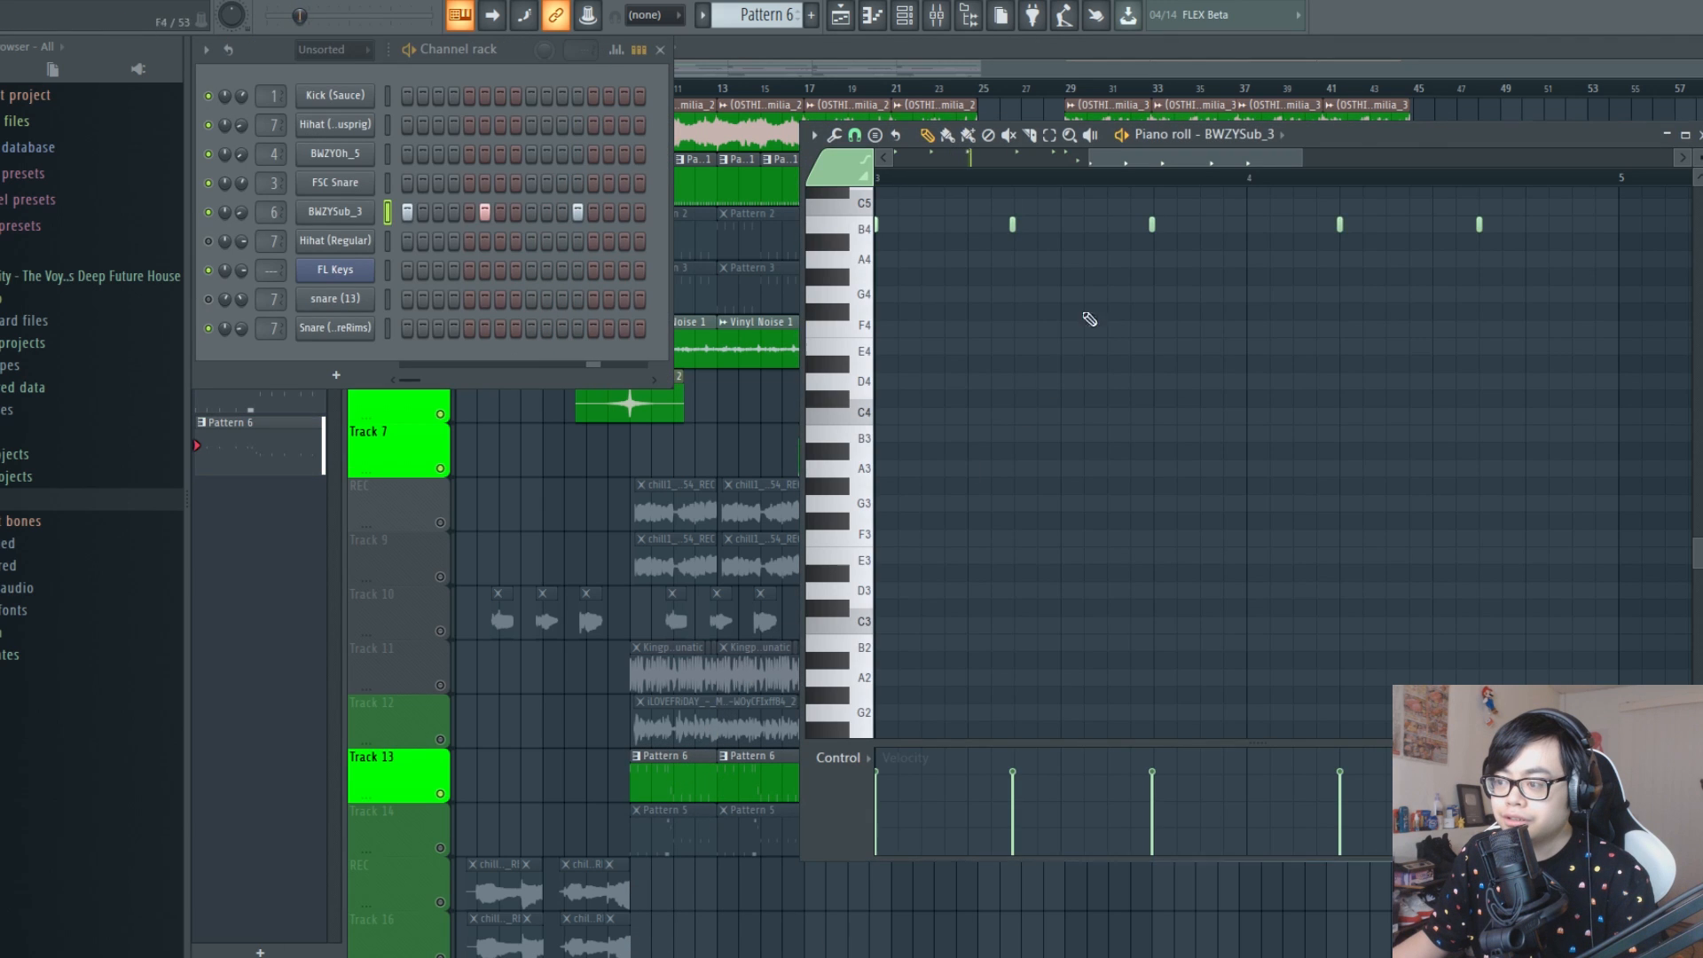
Examine the BWZYSub_3 bass notes of Pattern 6 in the piano roll and return to the playlist
scroll(1090, 321, "up", 3)
scroll(1191, 183, "down", 3)
scroll(1377, 418, "up", 3)
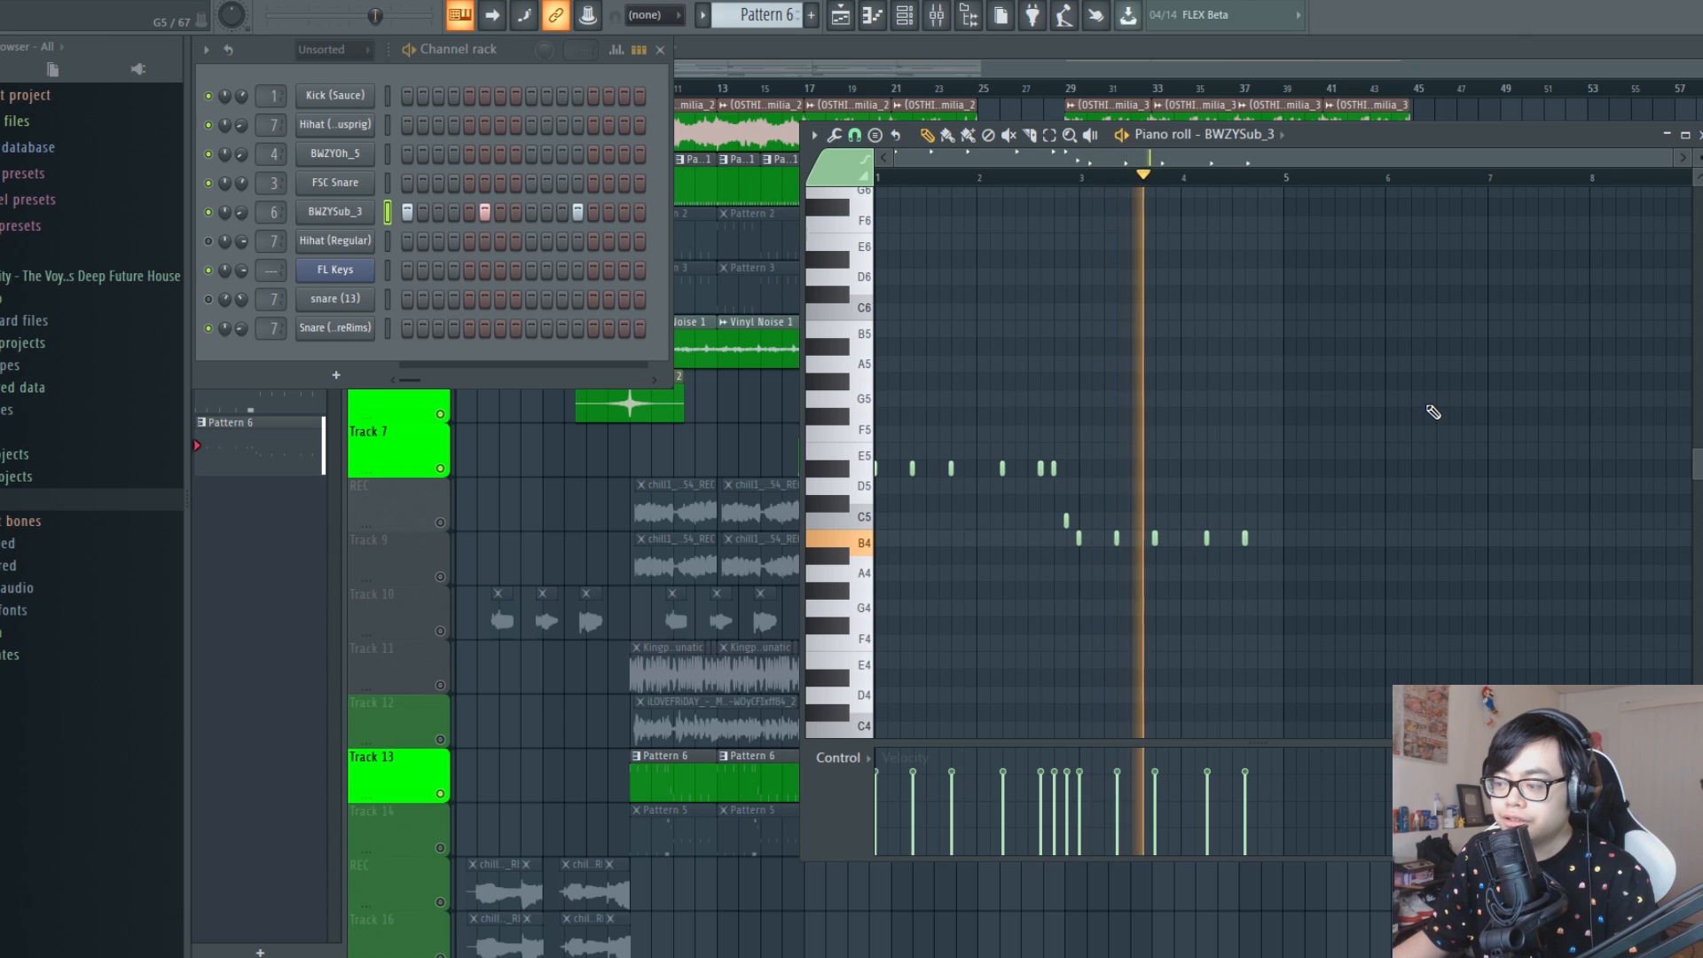
key("F5")
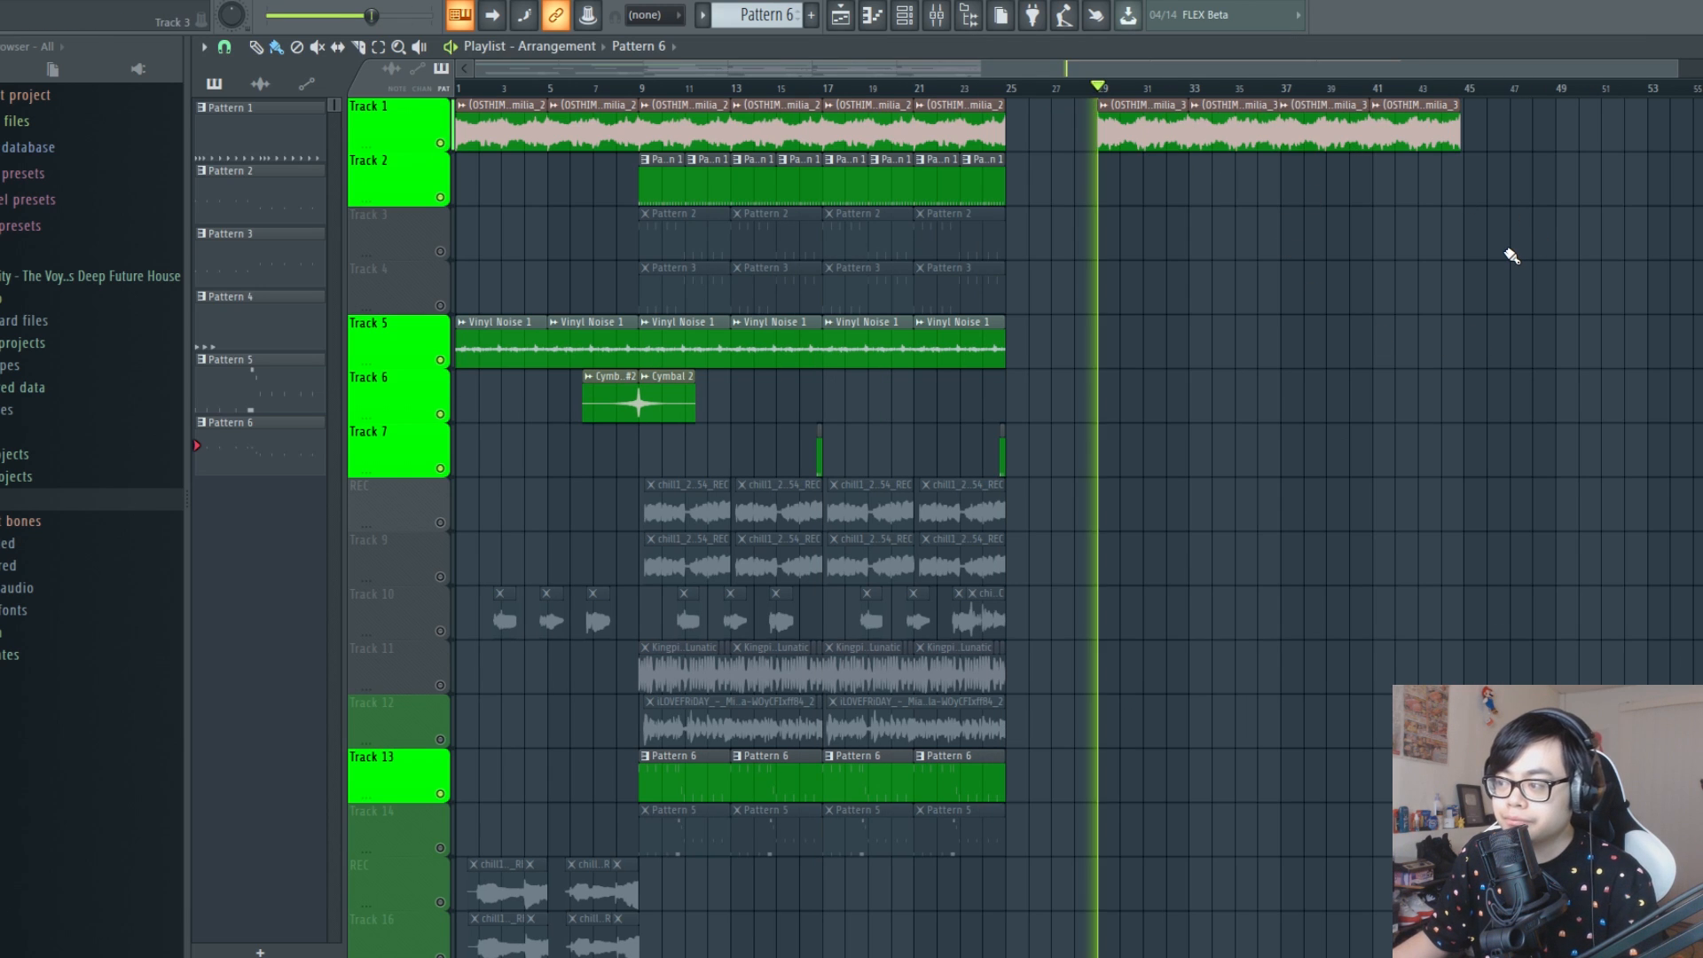
Route the Stay Alive - Emilia_3 loop at bar 29 to mixer track 5 and close the sample settings
double_click(1146, 128)
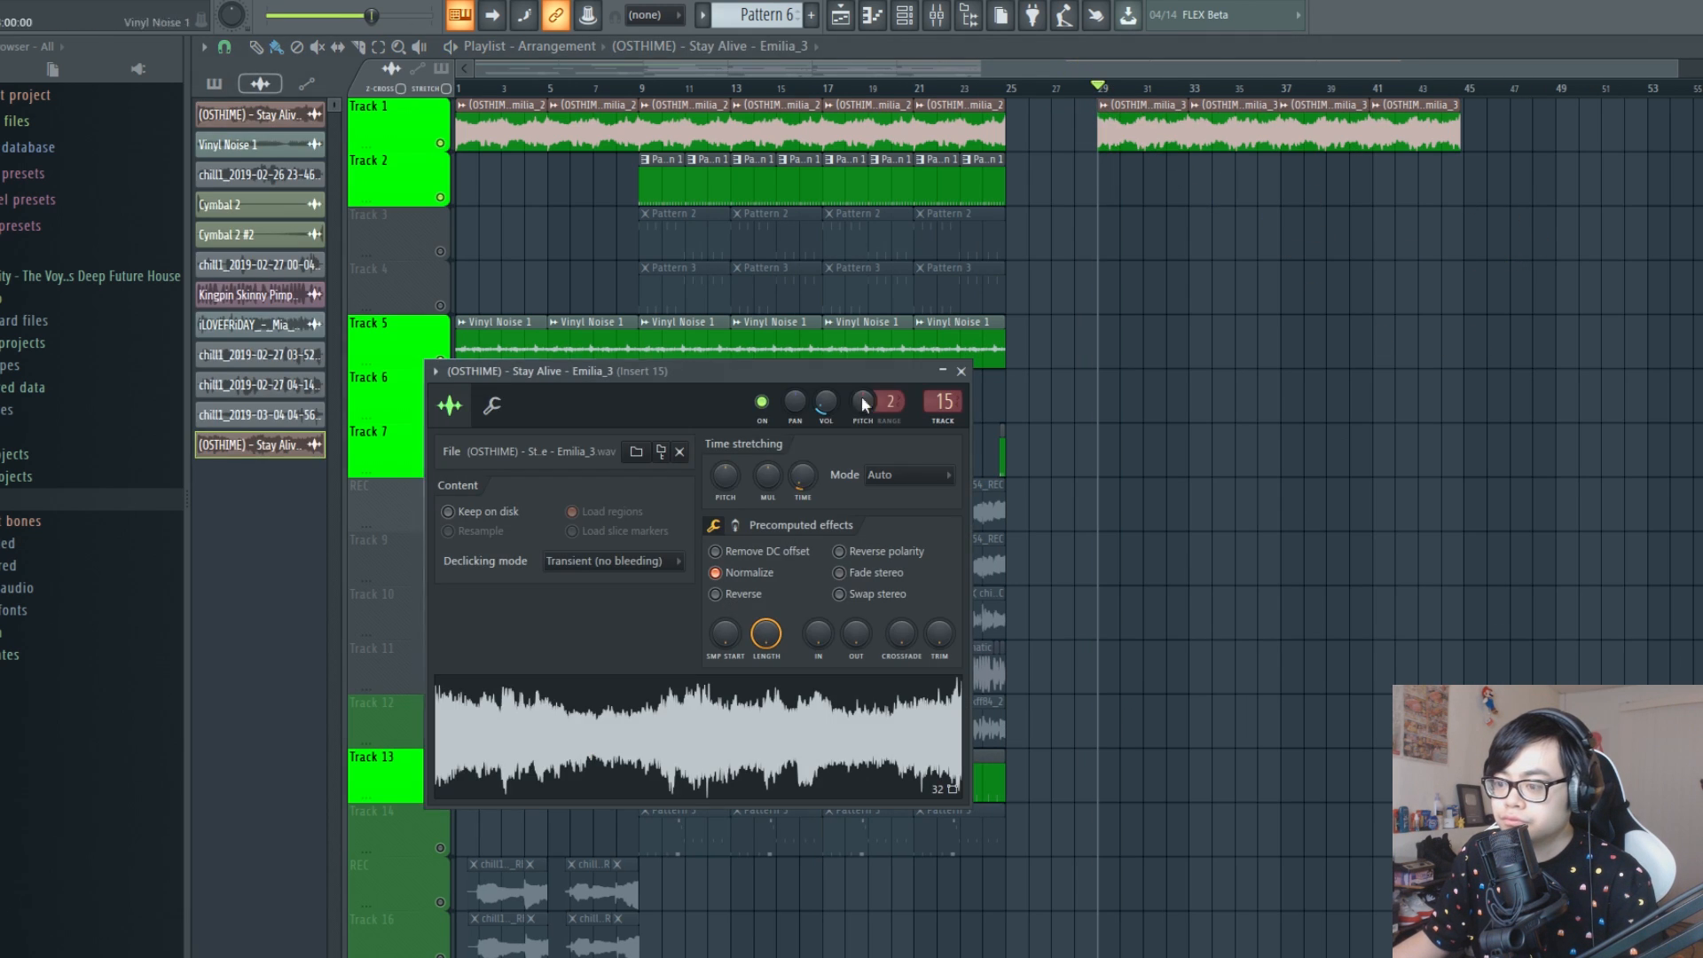
left_click(961, 370)
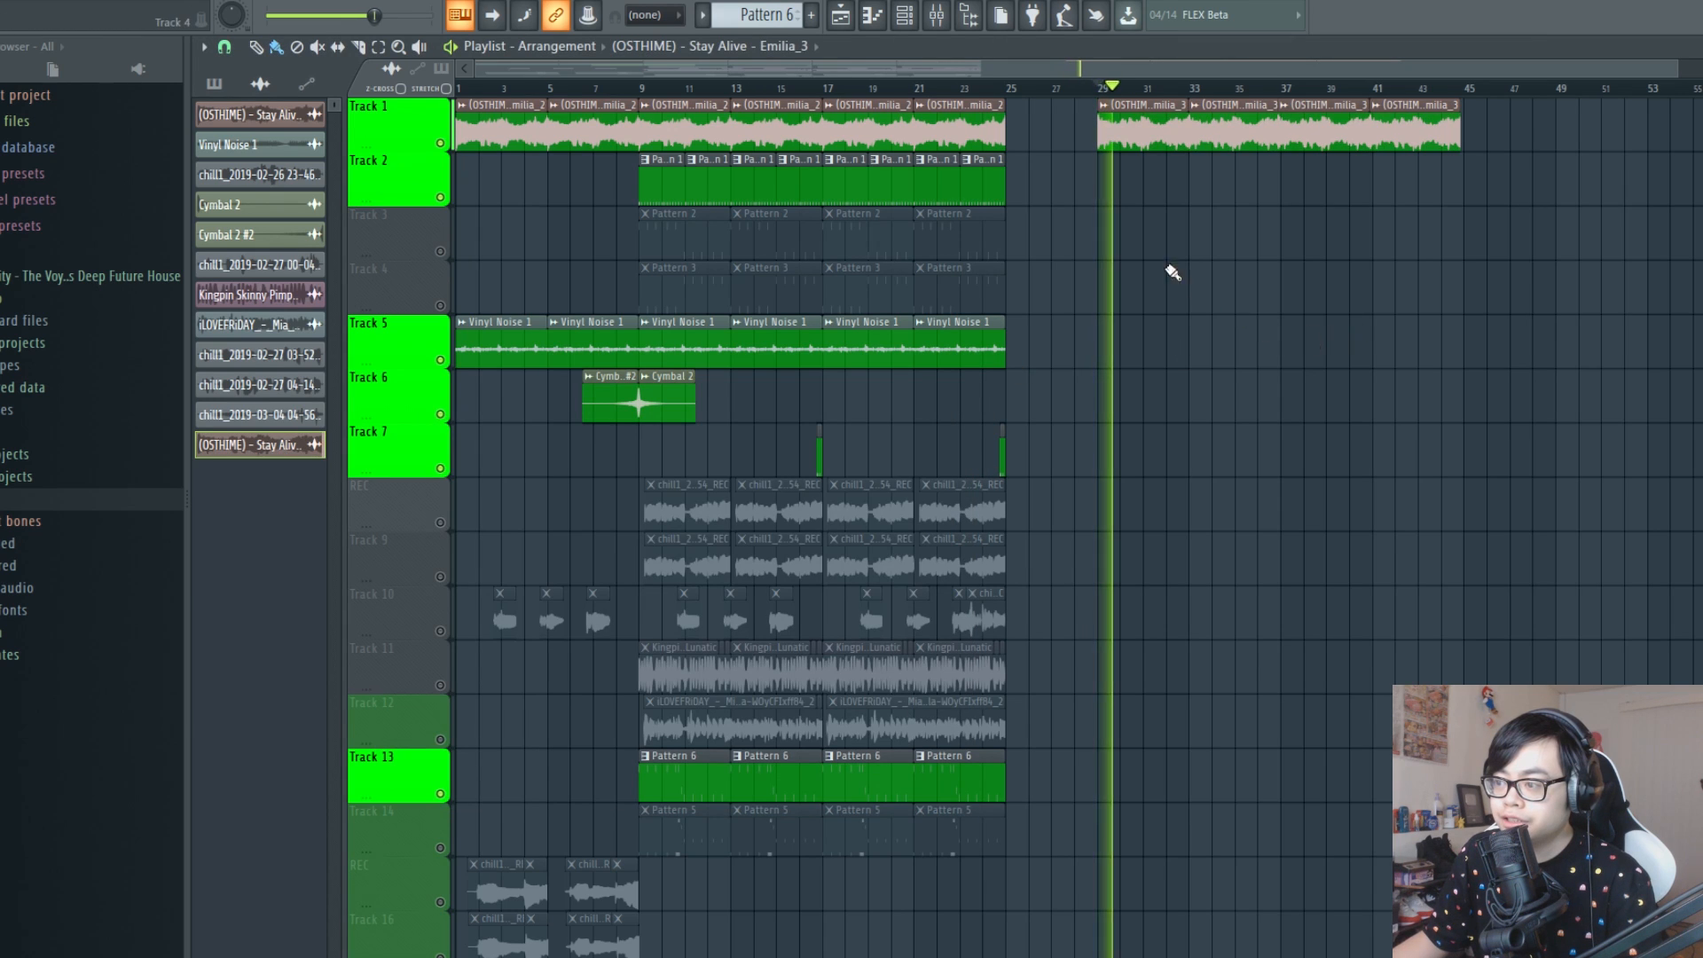
double_click(1134, 130)
key("space")
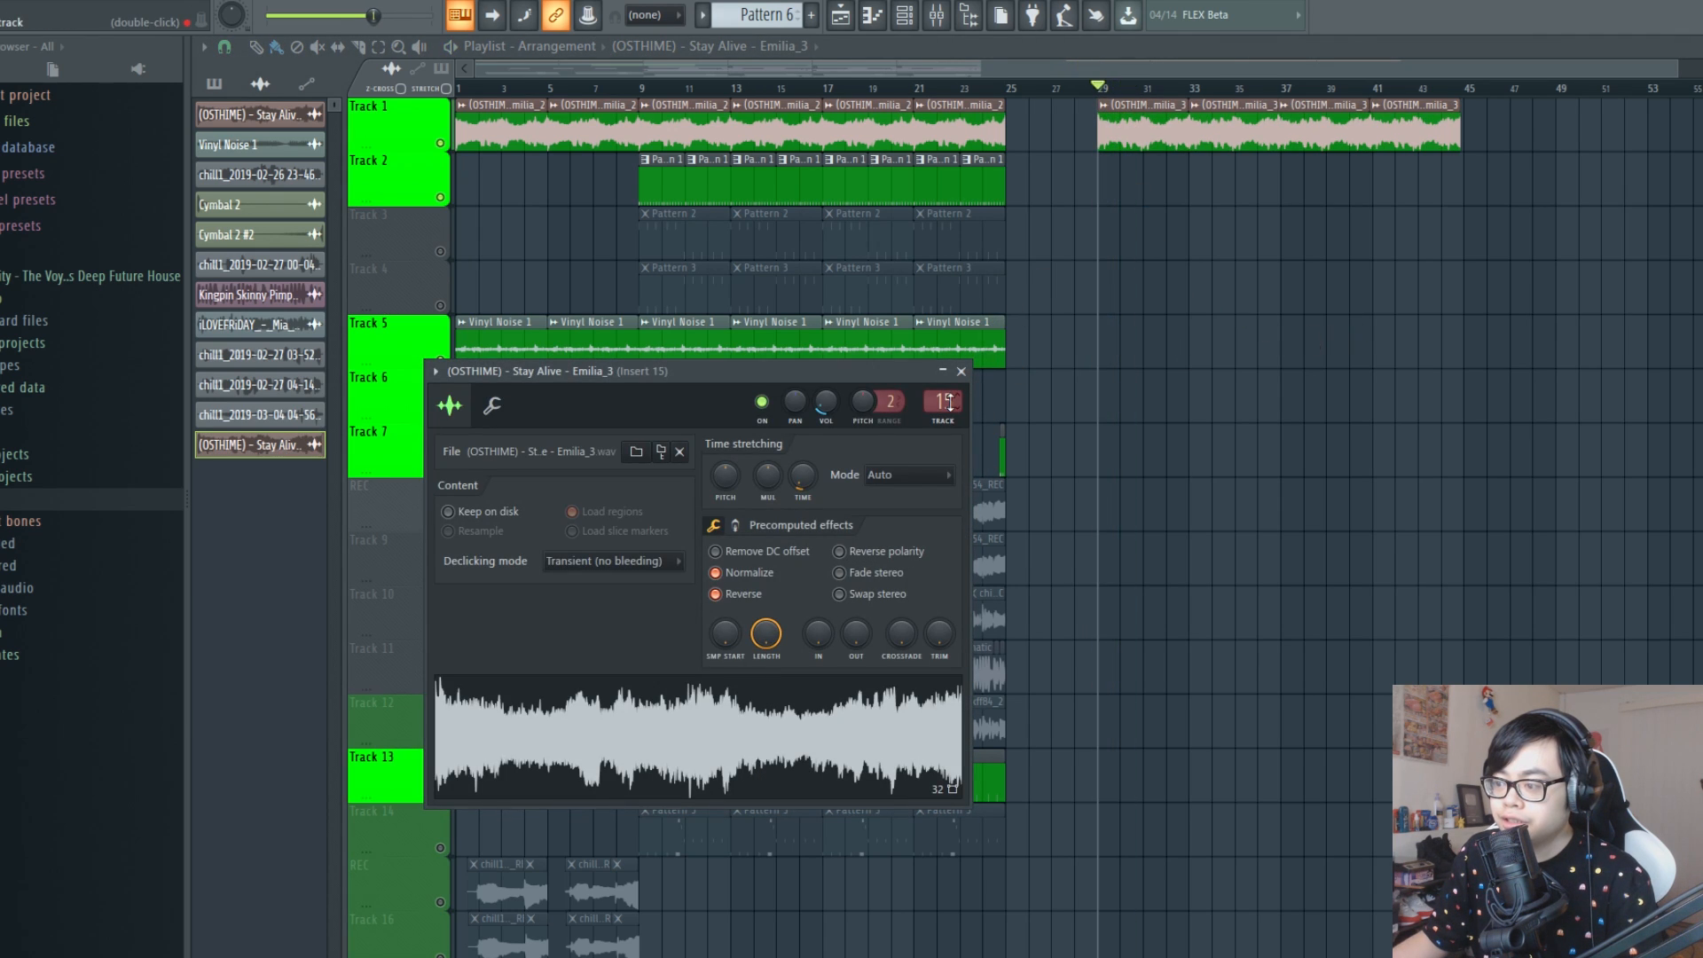
mouse_move(955, 405)
left_mouse_down()
mouse_move(955, 434)
mouse_move(956, 411)
left_mouse_up()
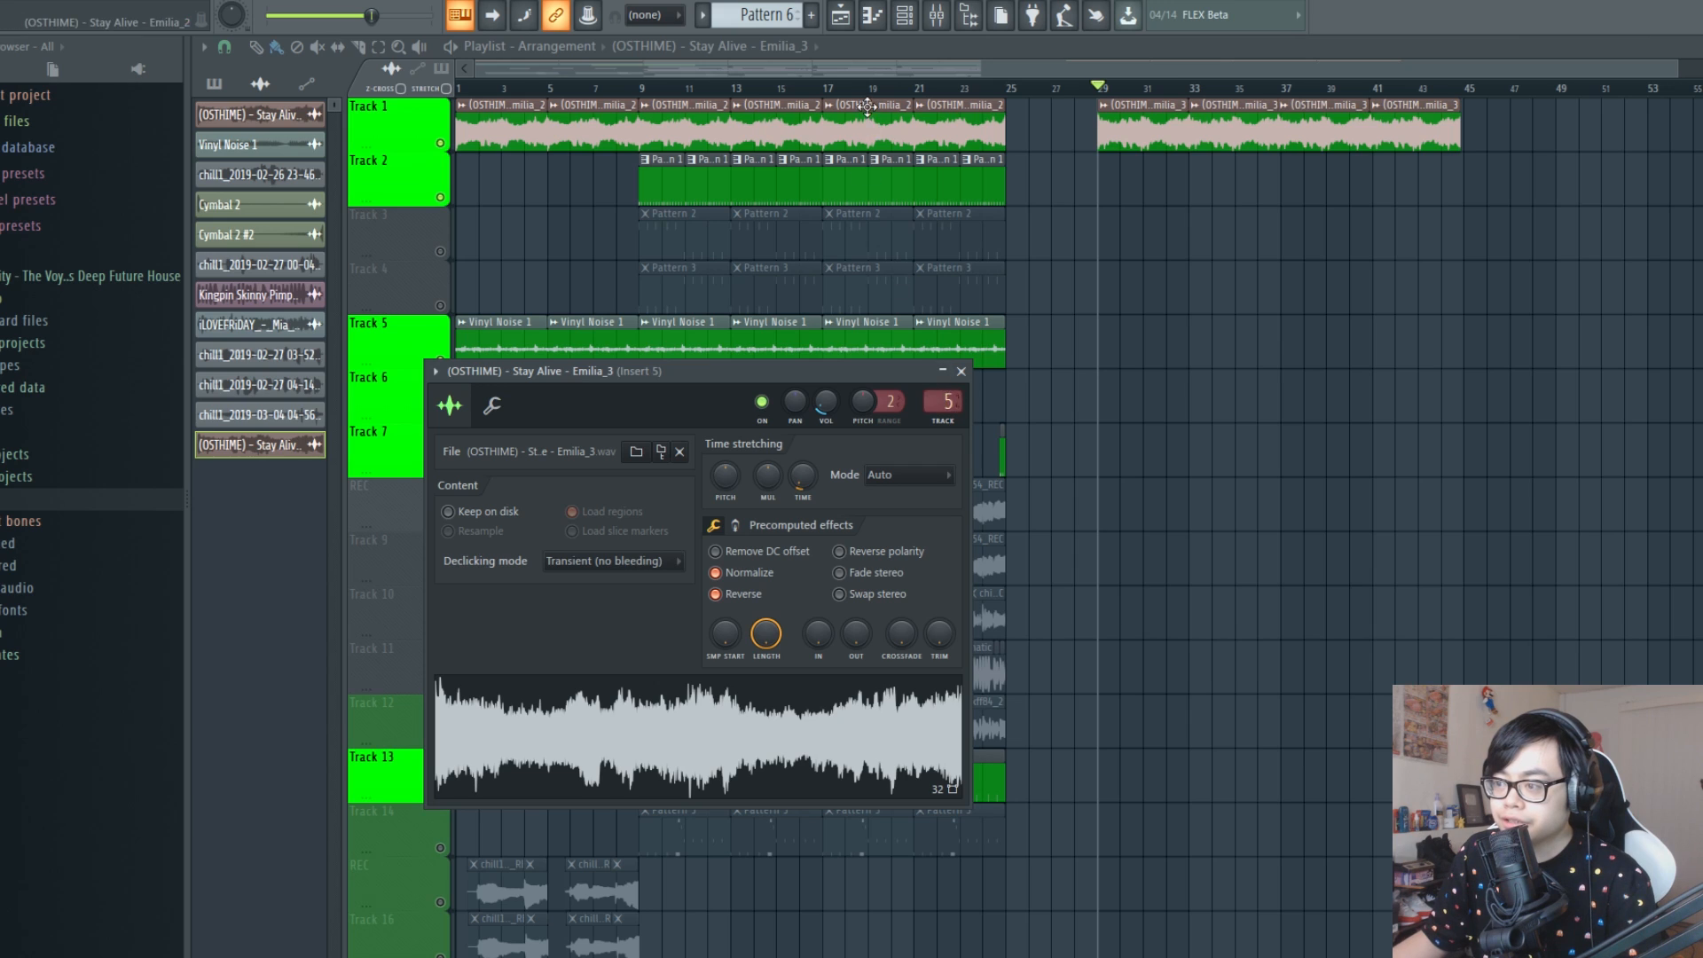
double_click(864, 105)
left_click(1082, 278)
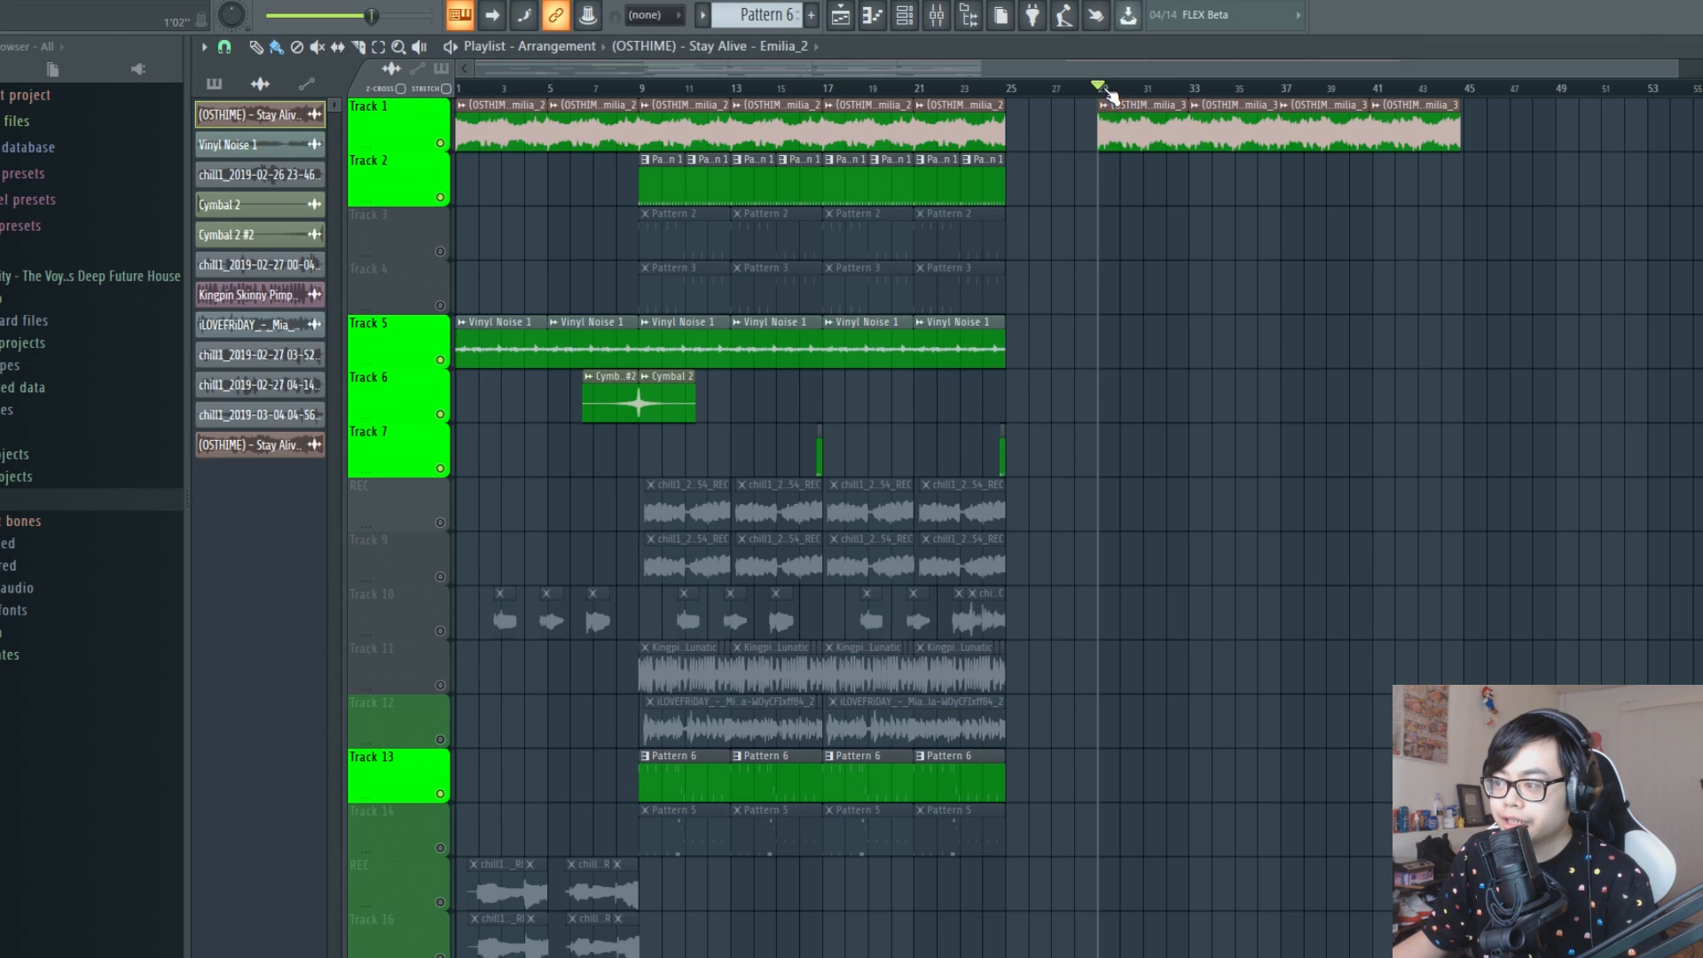
Listen to the Stay Alive - Emilia_3 loop on Track 1 from bar 29
left_click(1107, 89)
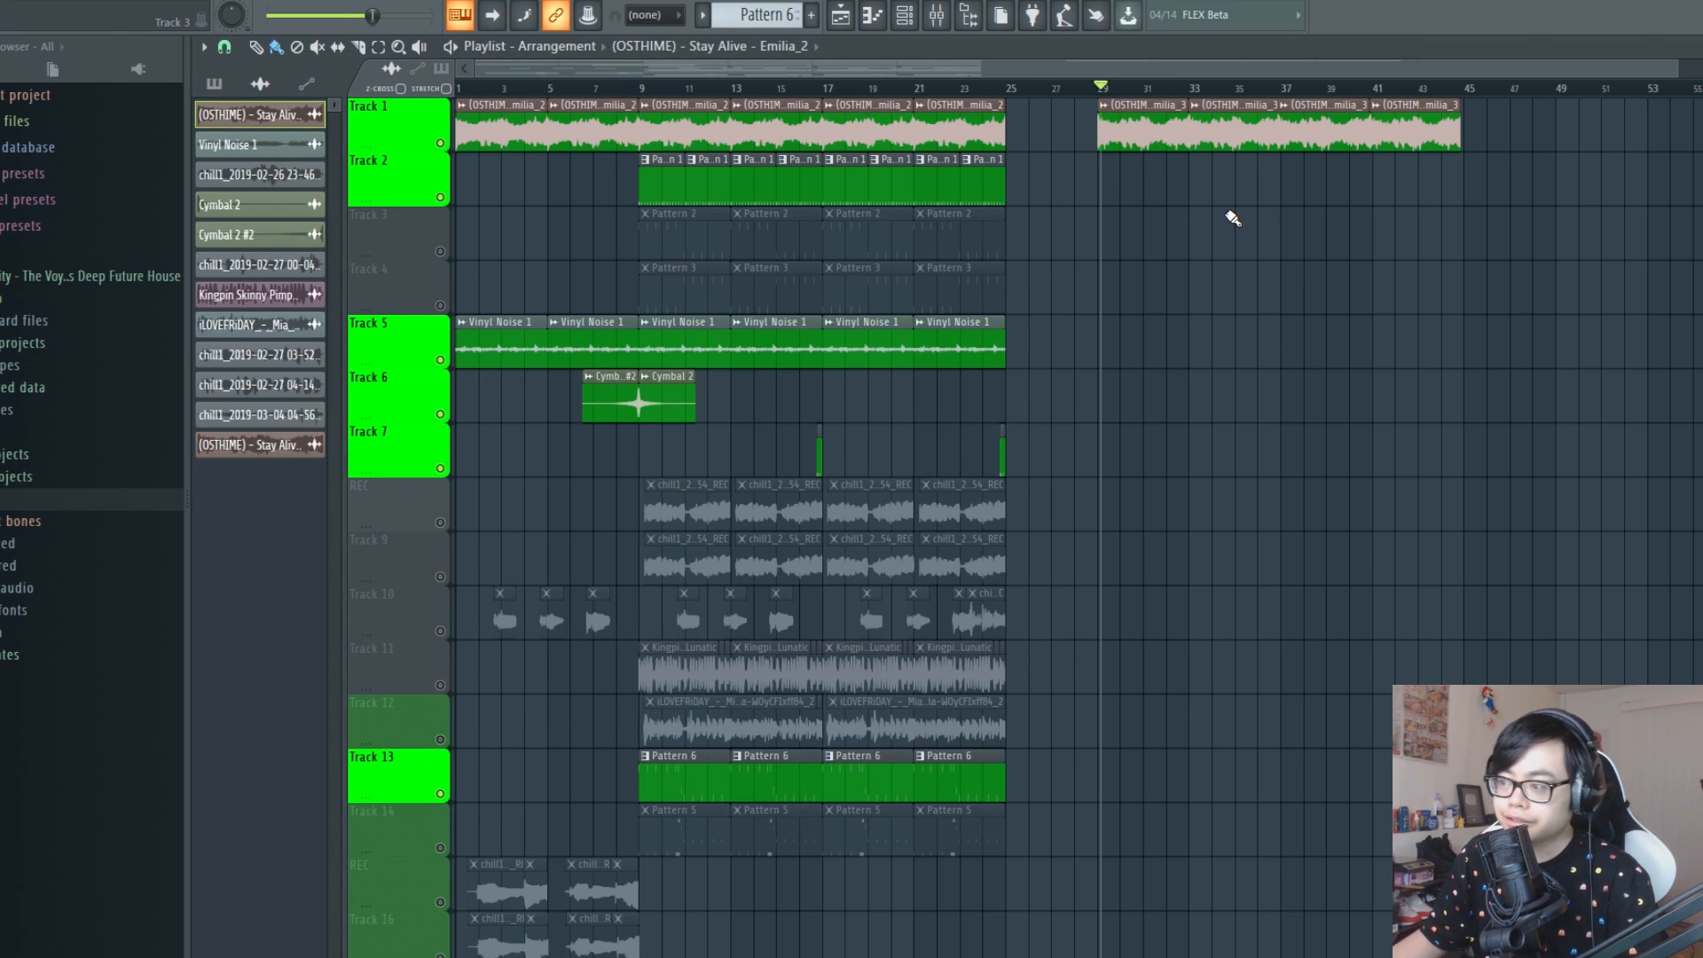
key("space")
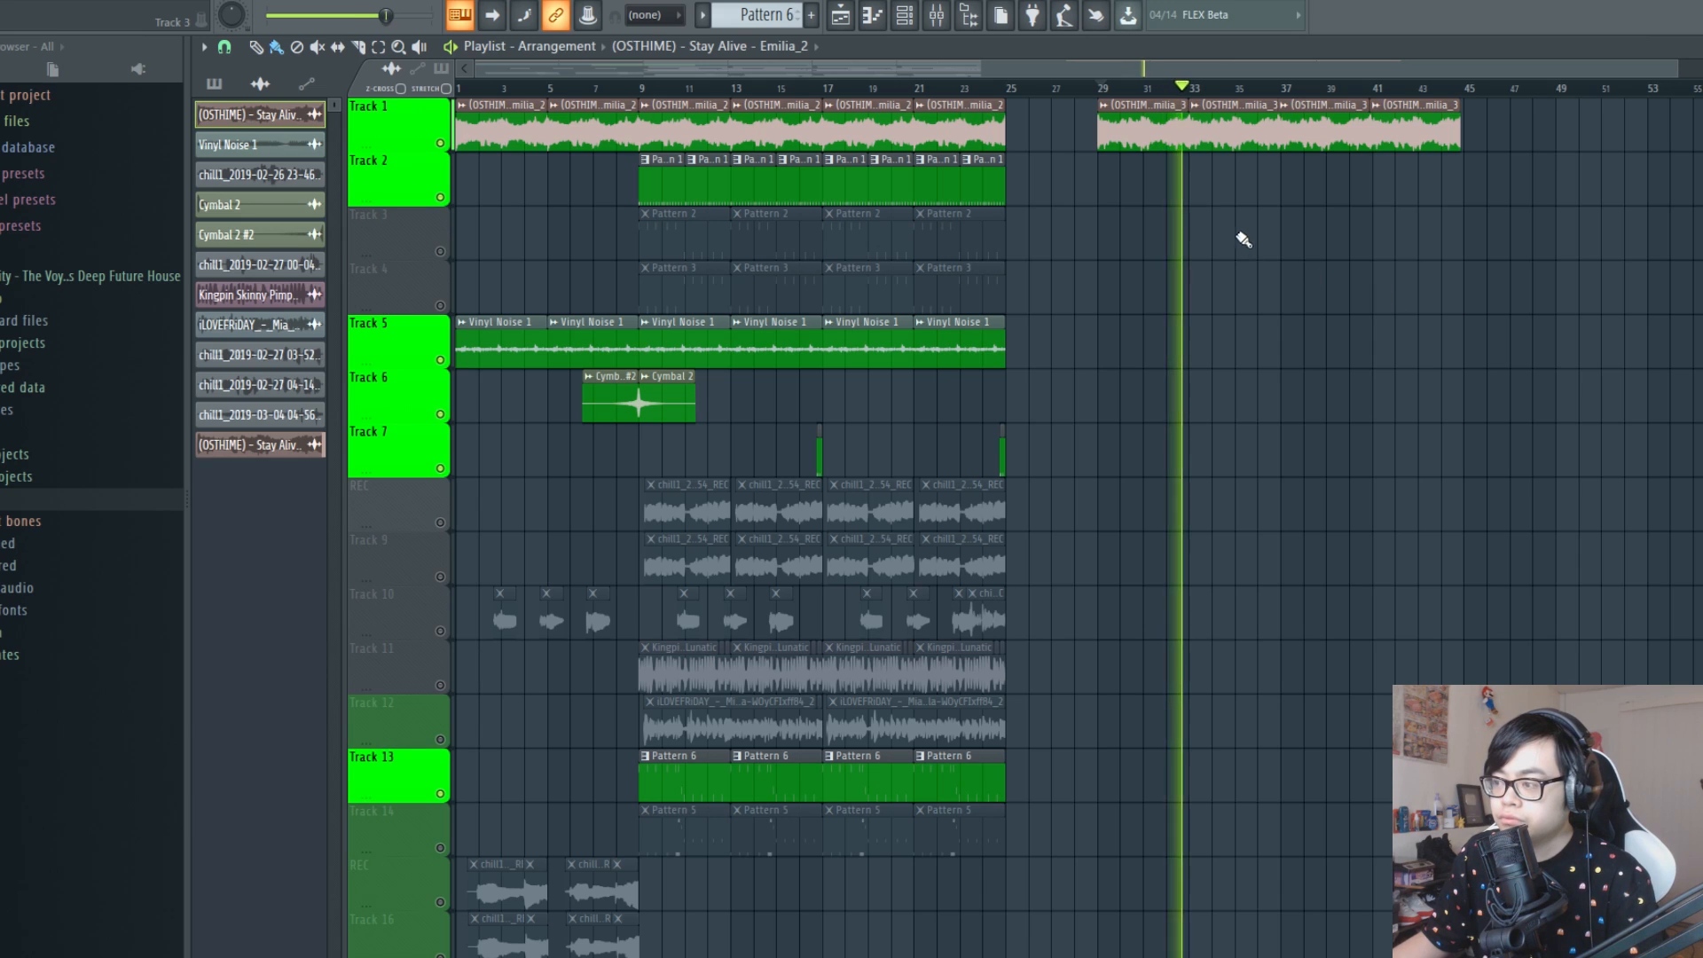
key("space")
Open the sample settings of the Stay Alive - Emilia_3 clip at bar 29
double_click(1146, 113)
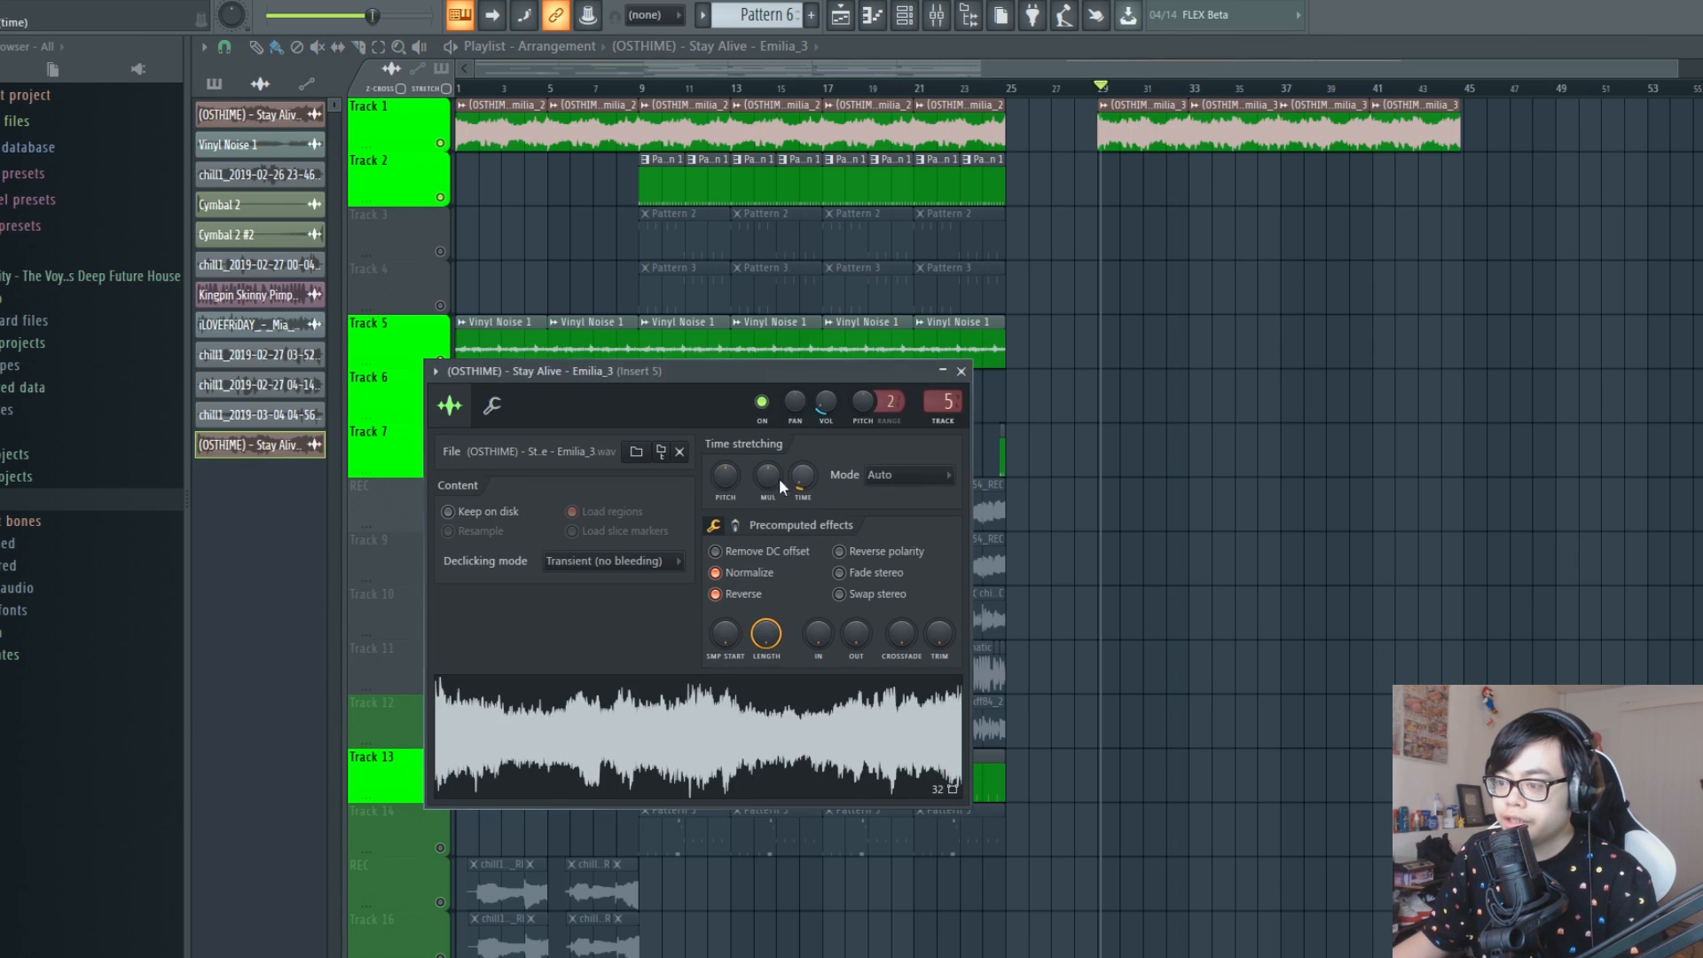